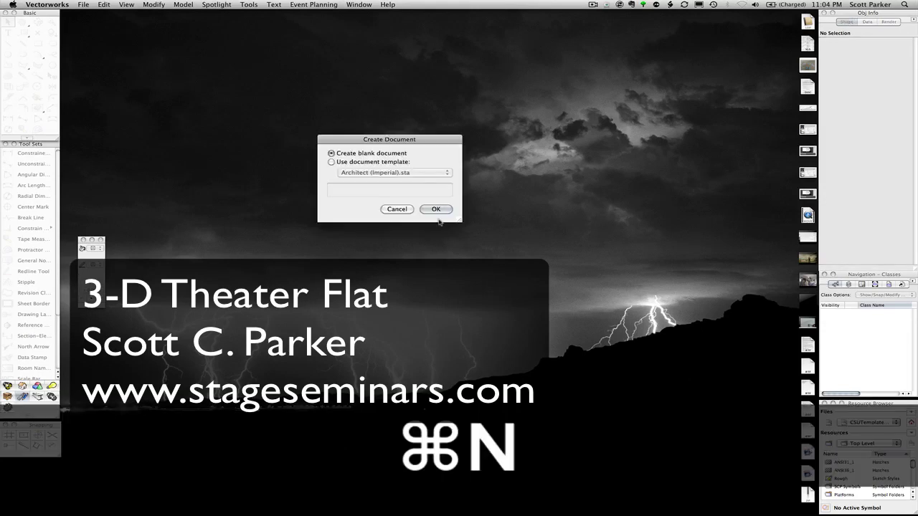
- Create a new blank drawing, Untitled 3
click(438, 209)
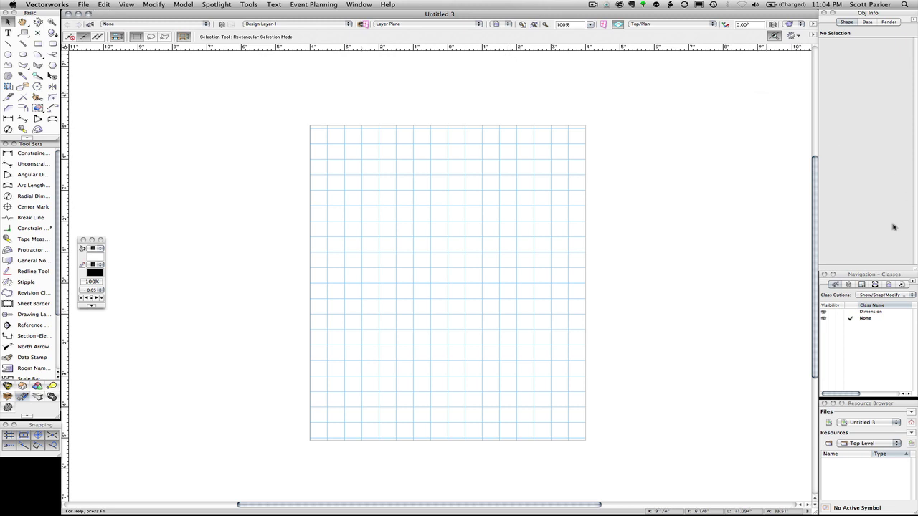
- Set Design Layer-1's scale to 1" (1:12) in the Organization dialog
click(849, 285)
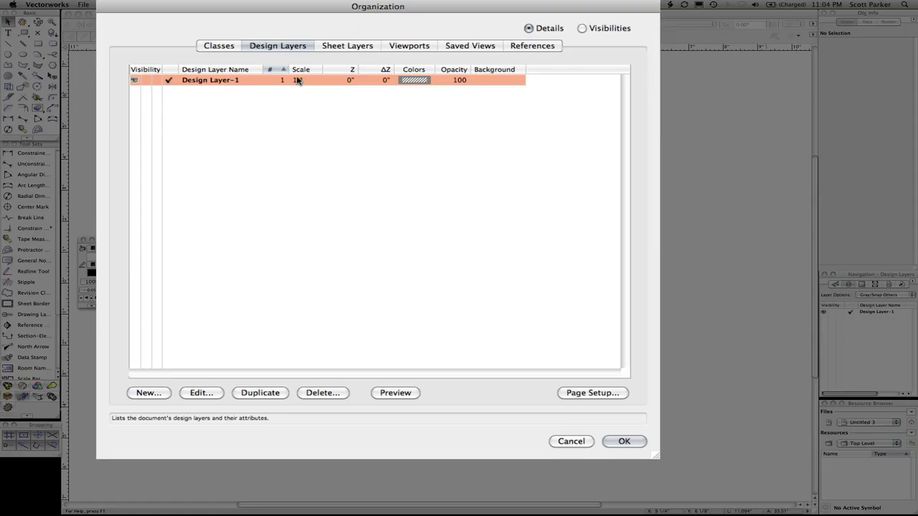
double_click(309, 99)
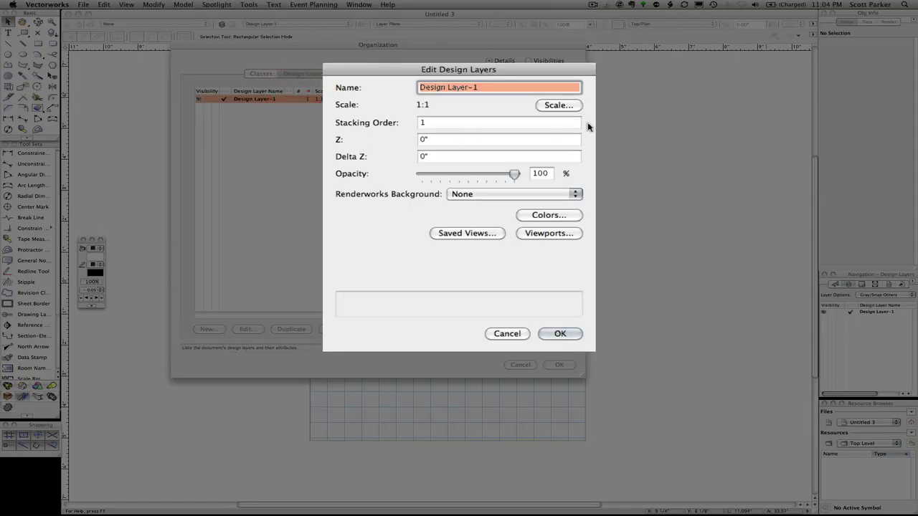
click(559, 105)
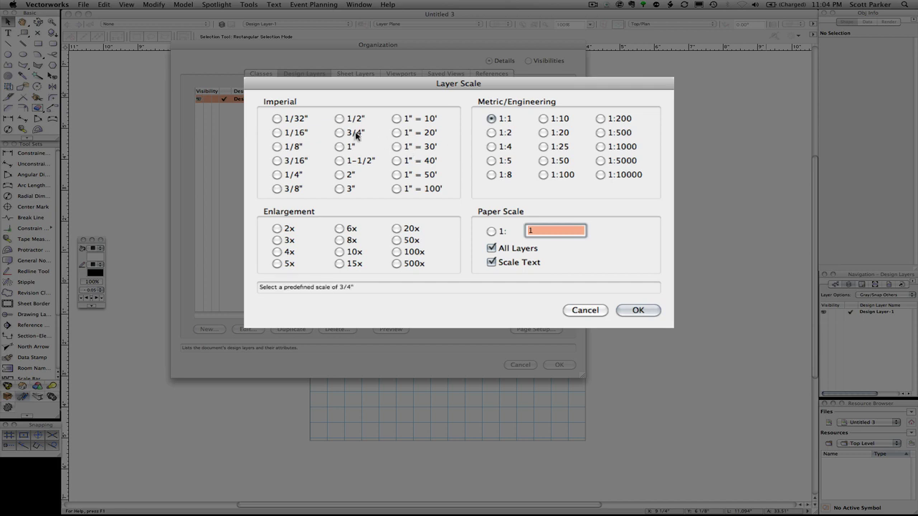
click(340, 148)
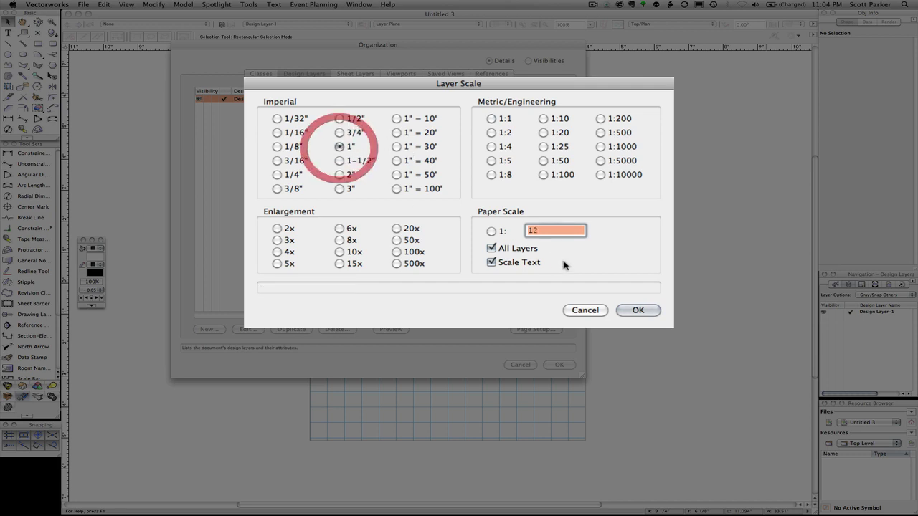
click(637, 310)
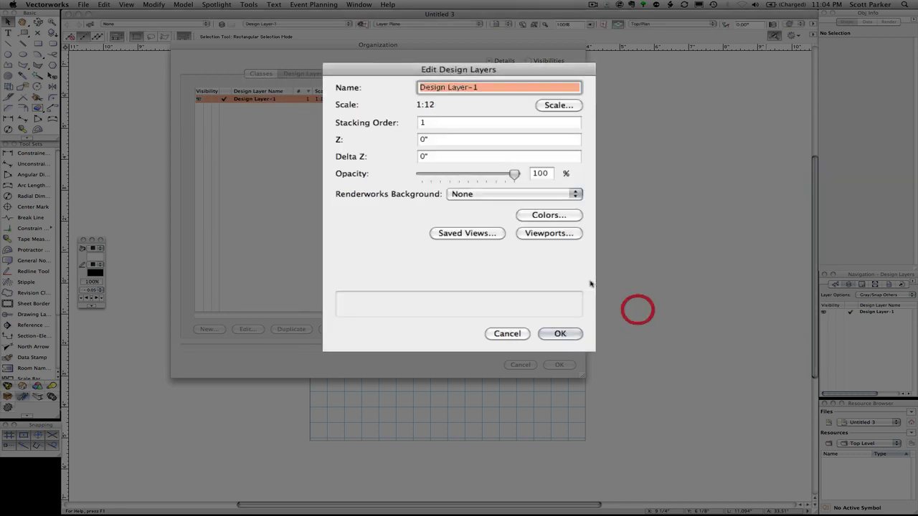
click(570, 333)
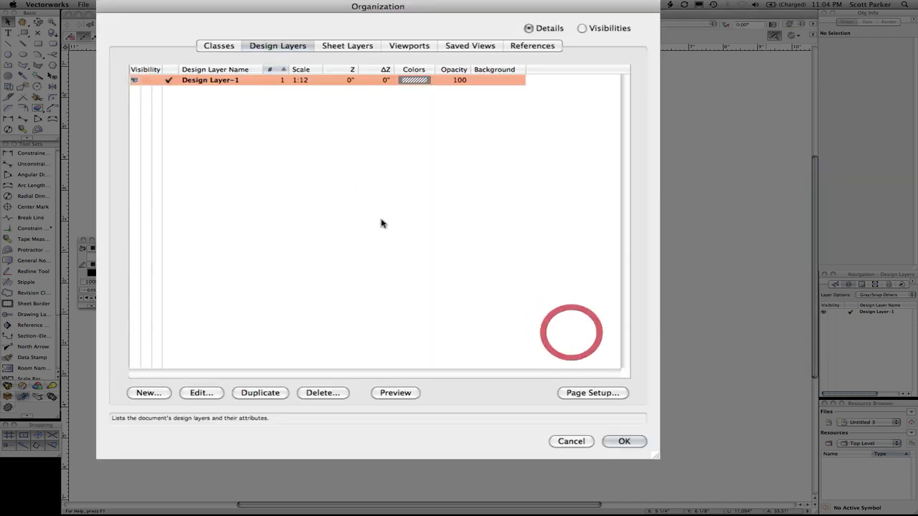
- Create a new class named Flats-Framing
click(227, 46)
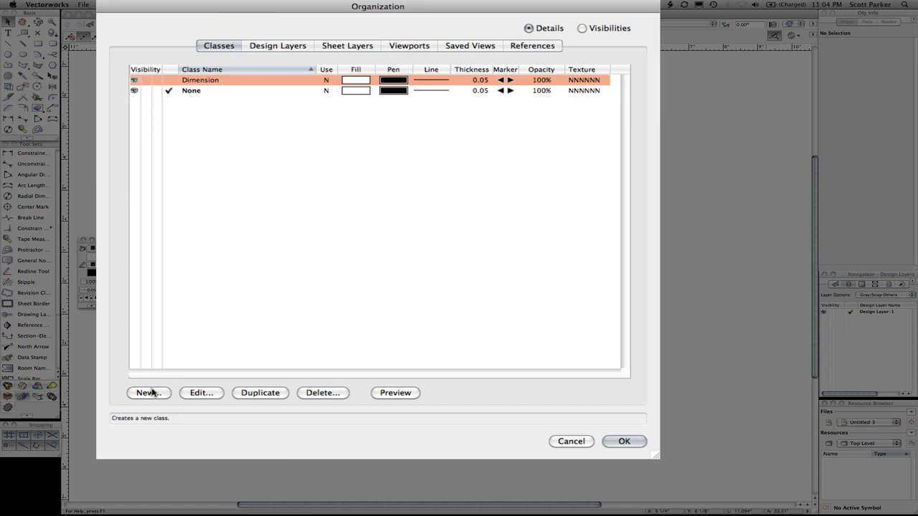
click(147, 393)
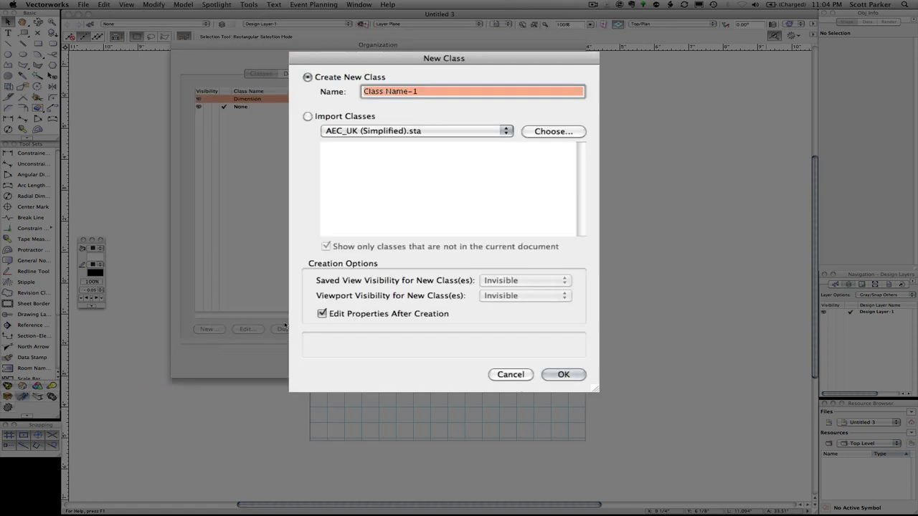
text(Flats-)
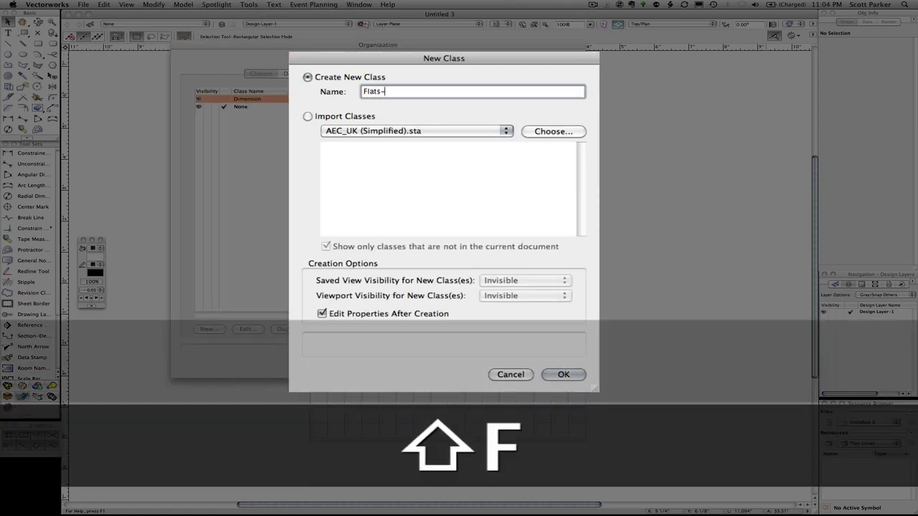
text(Framing)
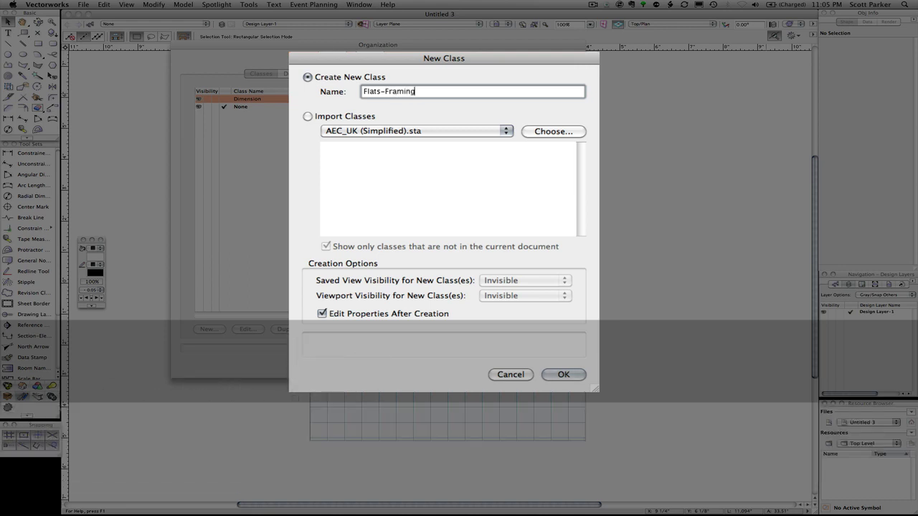
key(Return)
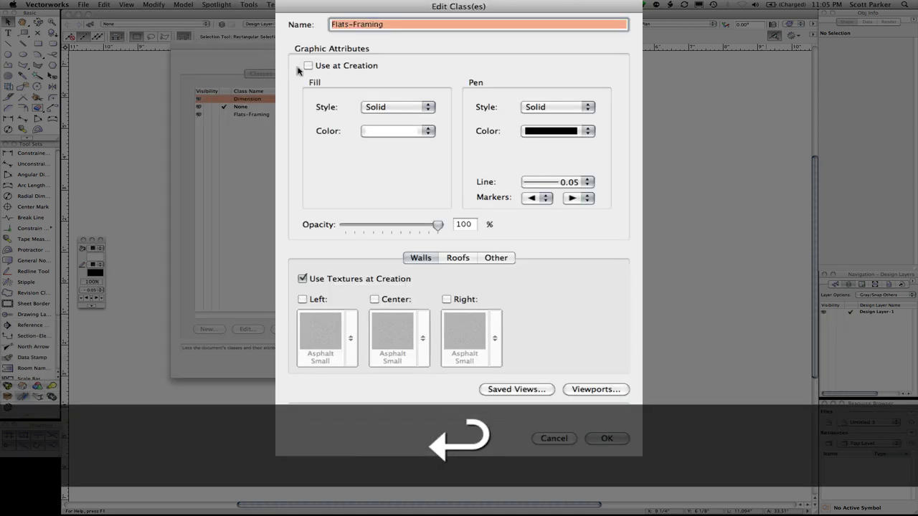
- Enable Use at Creation and give the class a diagonal-hatch pattern fill
click(308, 65)
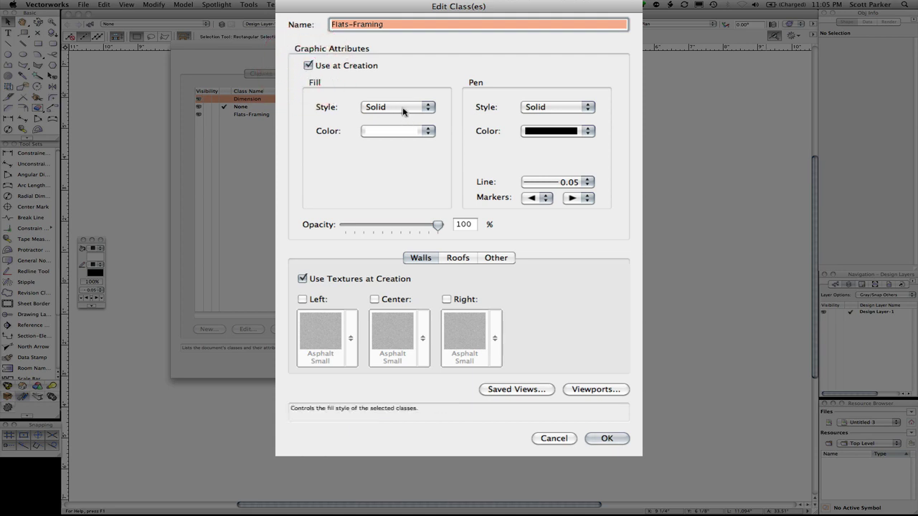
click(404, 109)
click(407, 143)
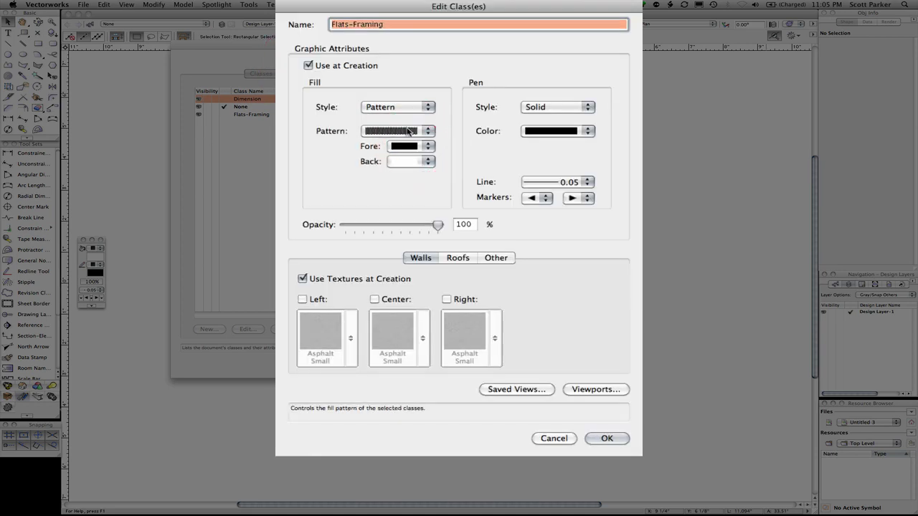
click(409, 132)
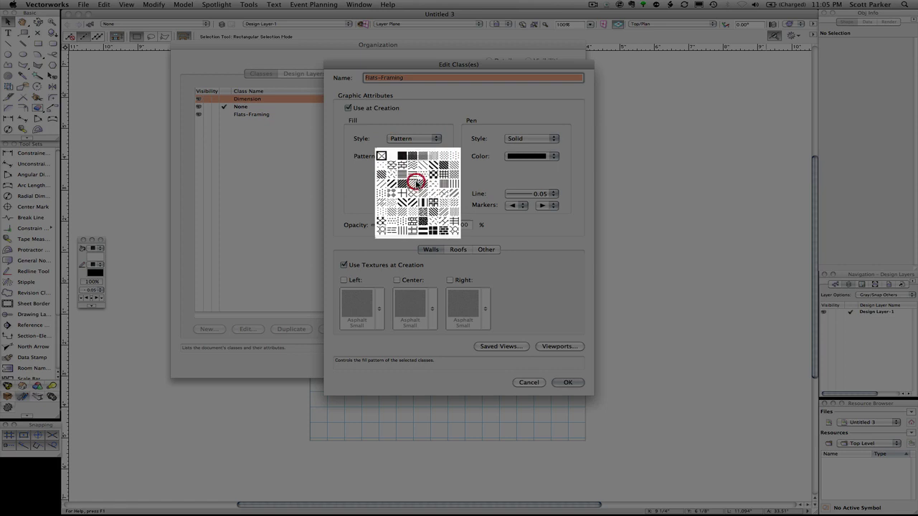
click(409, 181)
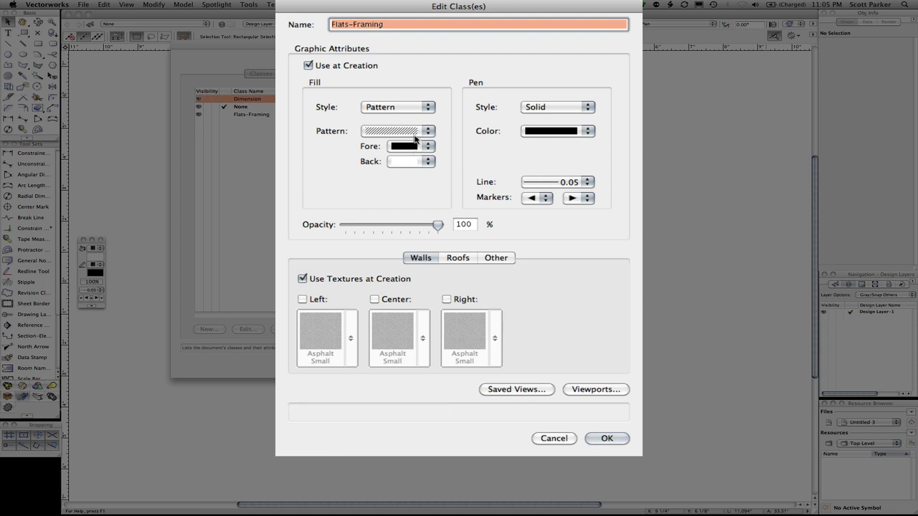
click(426, 155)
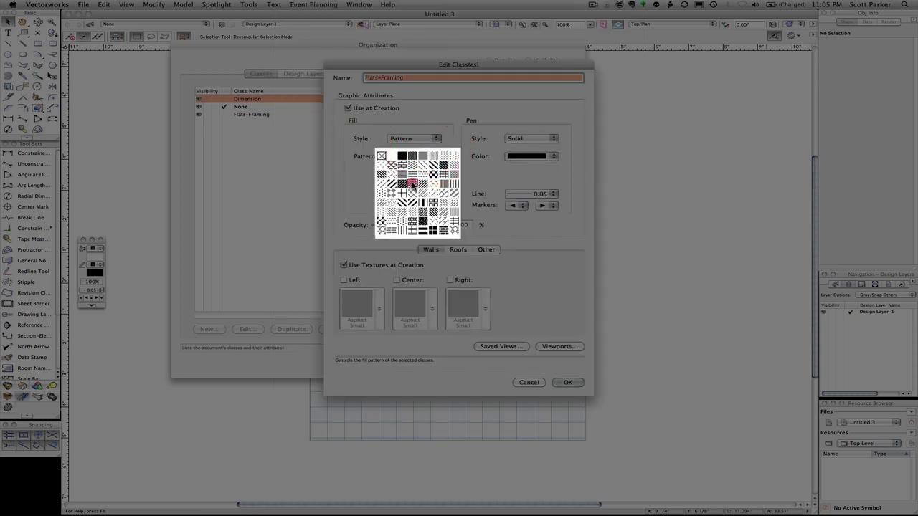
click(413, 184)
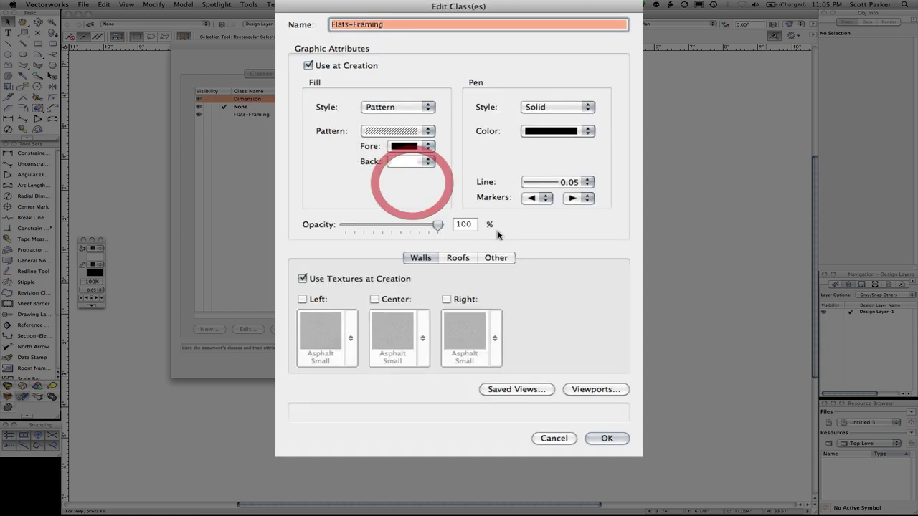
click(607, 438)
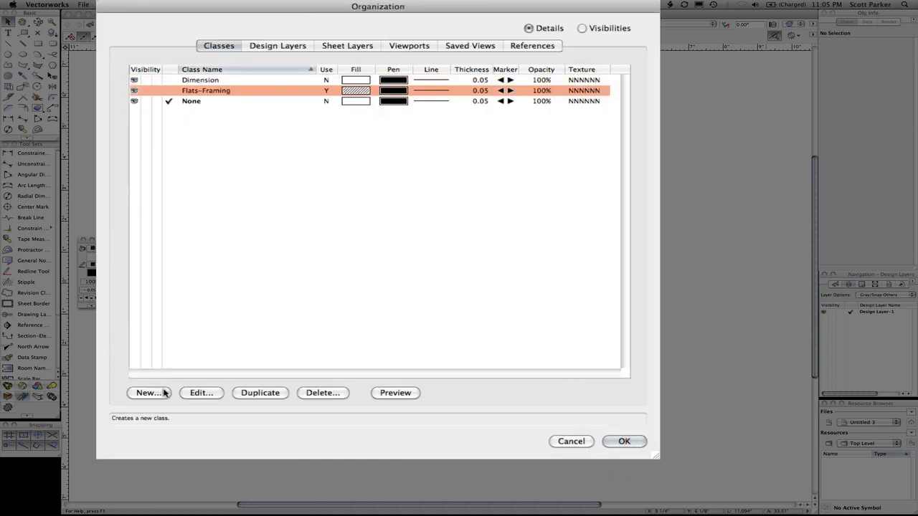
- Create a new class named Flats-StrapsCornerBlocks
click(162, 393)
key(shift)
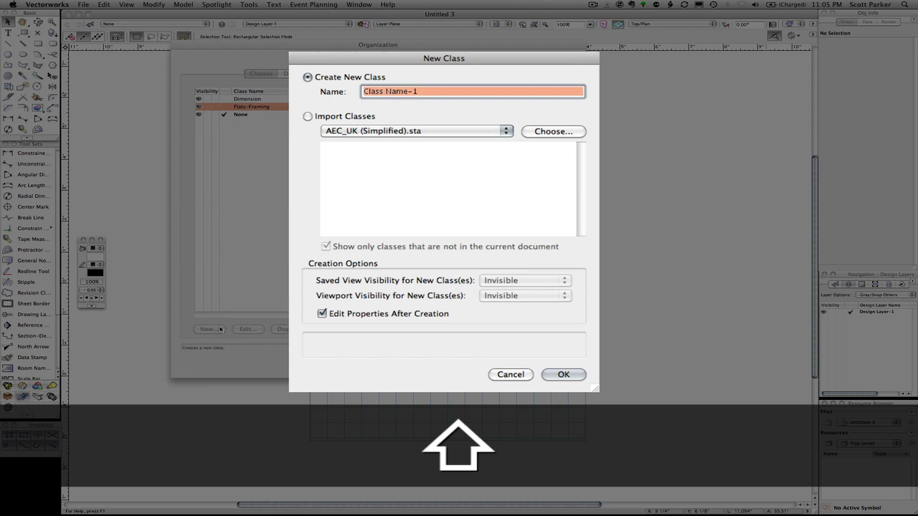
text(Flats)
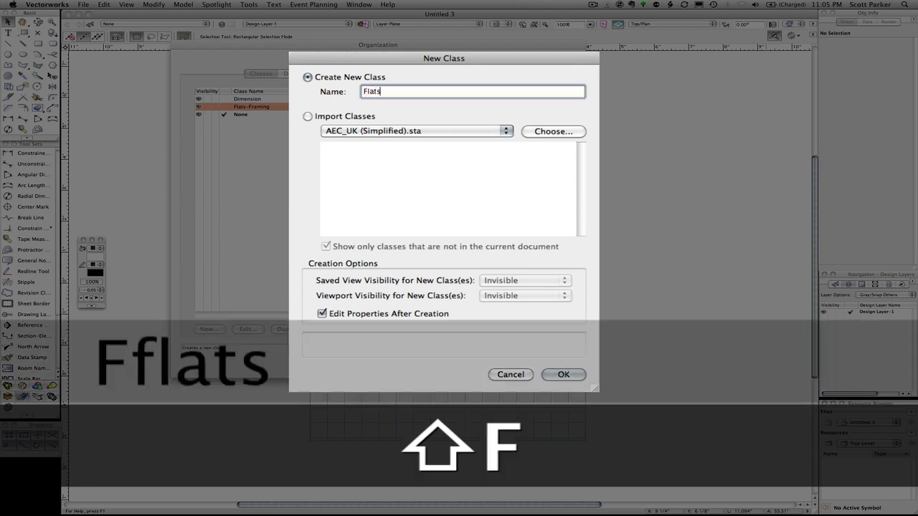
text(-)
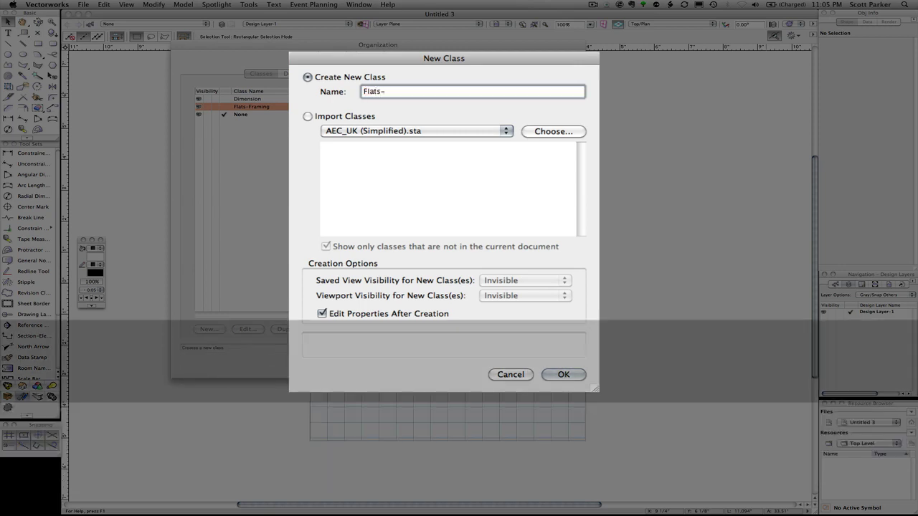
key(shift)
text(Straps)
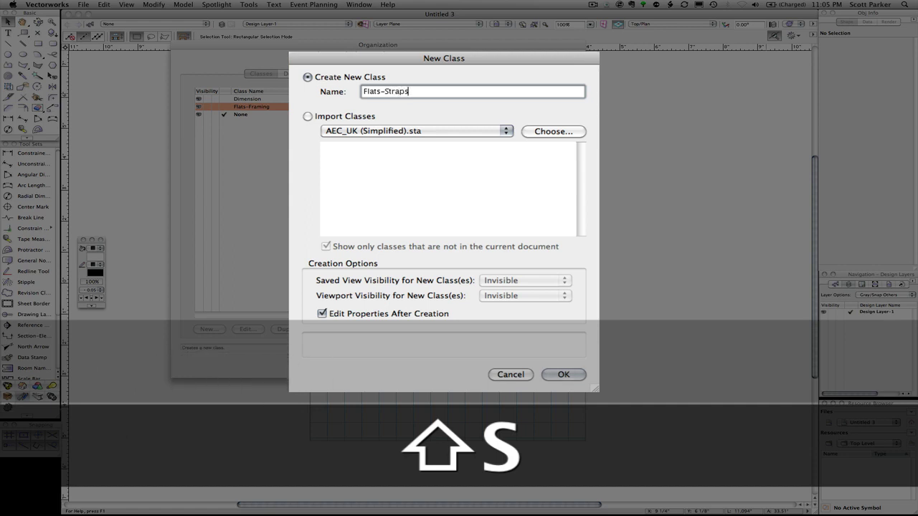
text(Corner)
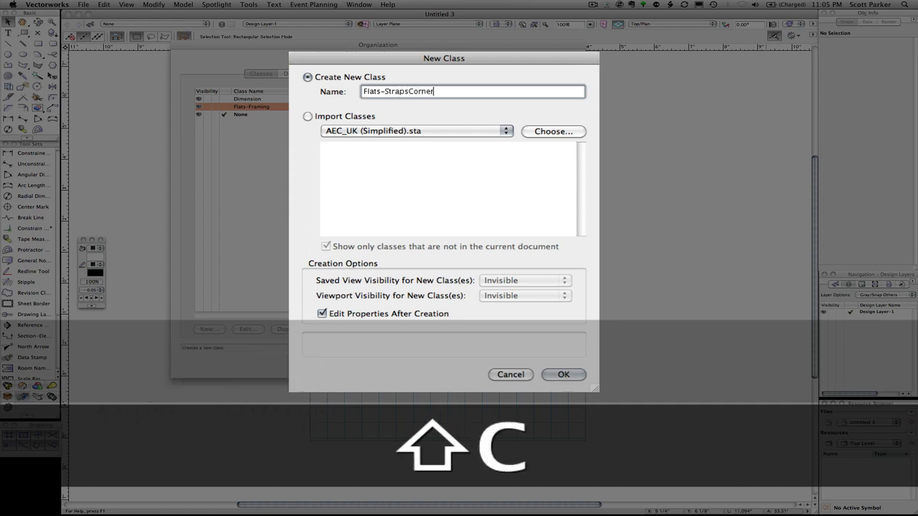
text(Blocks)
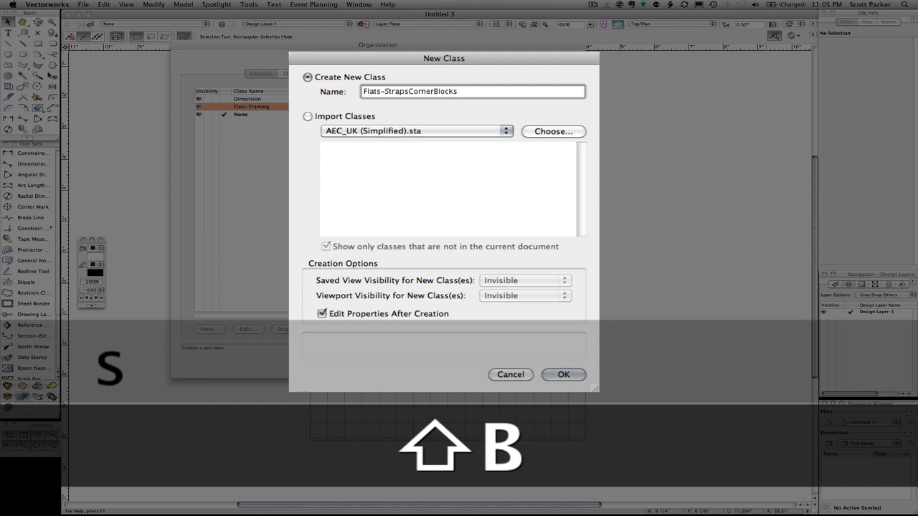
key(Return)
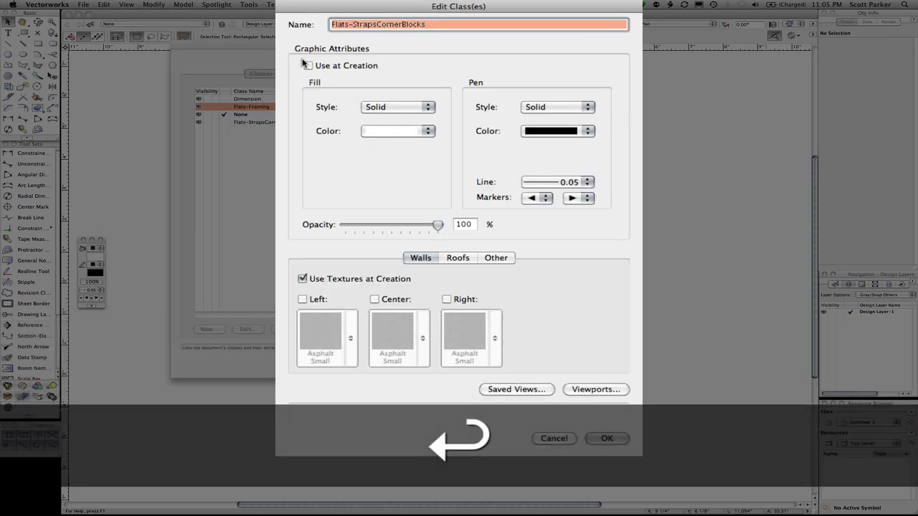
- Enable Use at Creation and give the class a diagonal-hatch pattern fill
click(308, 65)
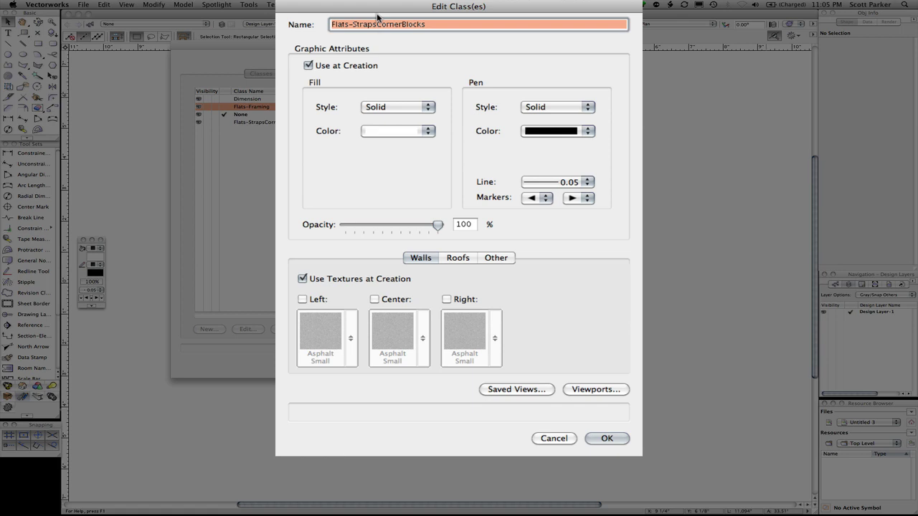
drag(371, 6, 447, 6)
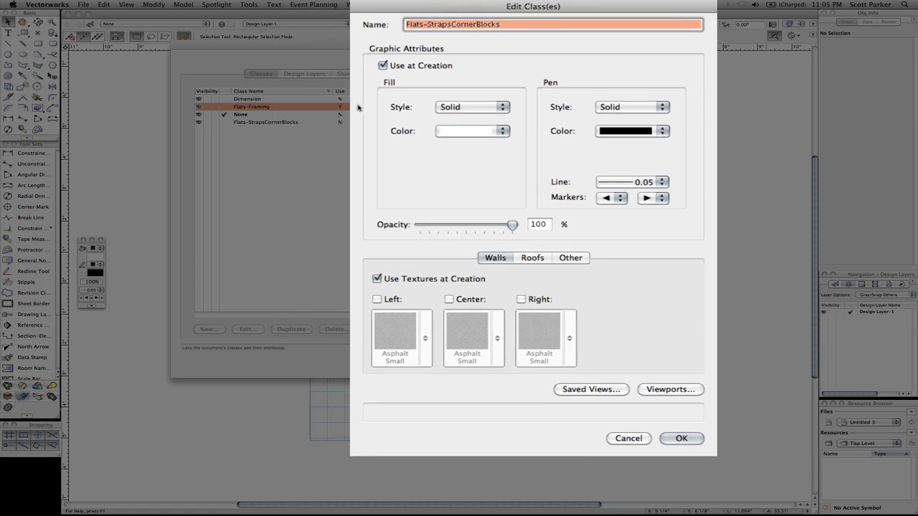
click(446, 109)
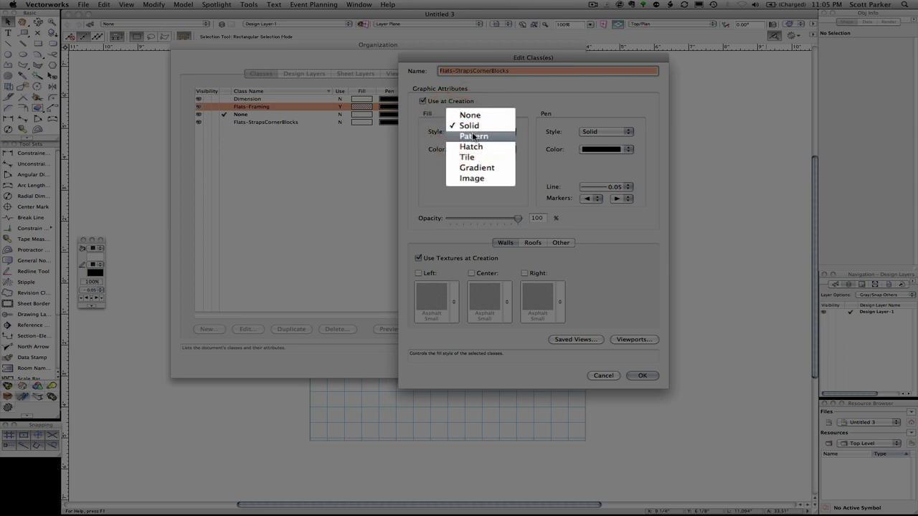
click(454, 122)
click(462, 131)
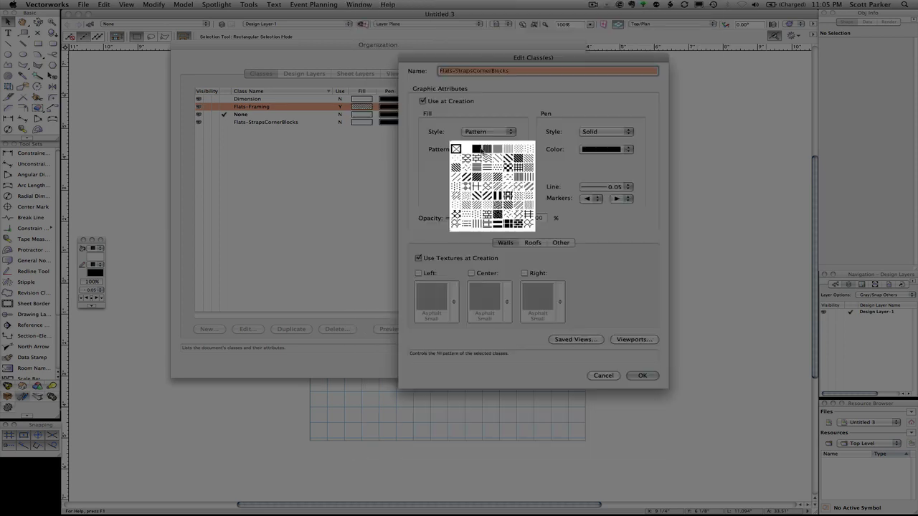
click(465, 208)
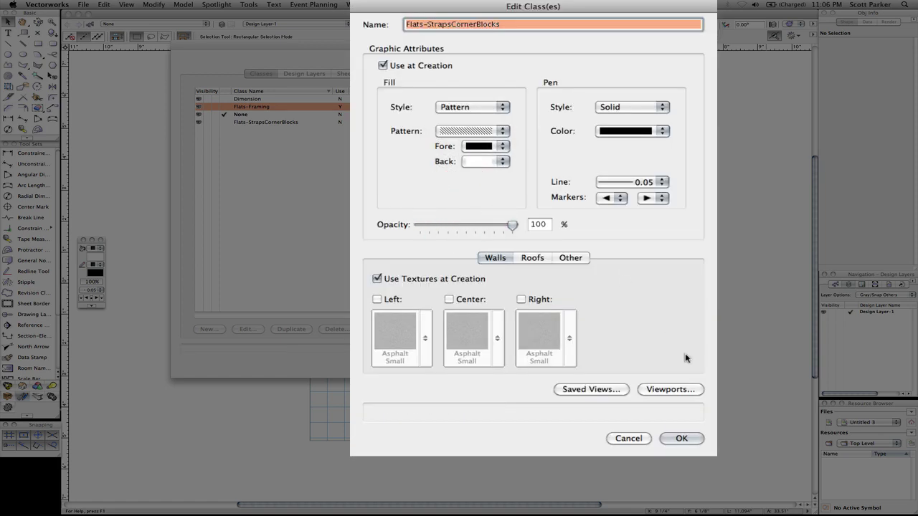
click(643, 376)
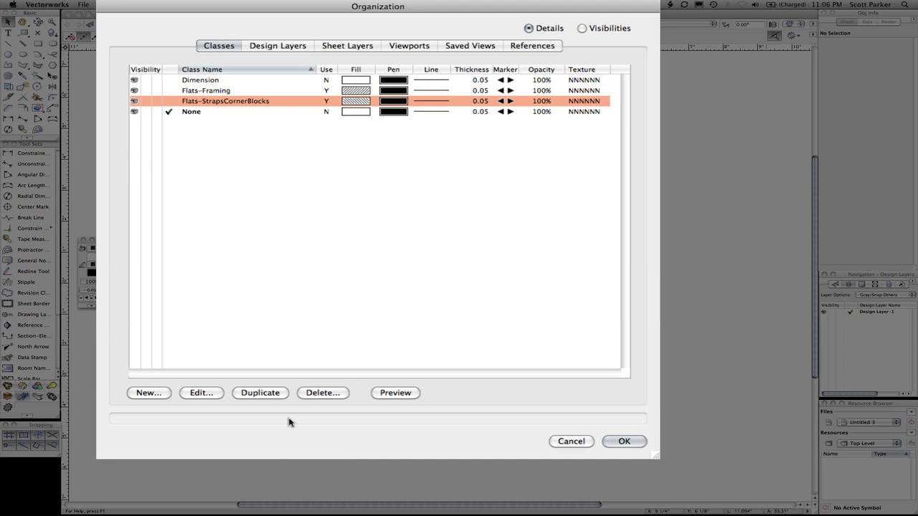
- Add class Flats-Simple Outline Shape with Use at Creation and fill style None
click(147, 393)
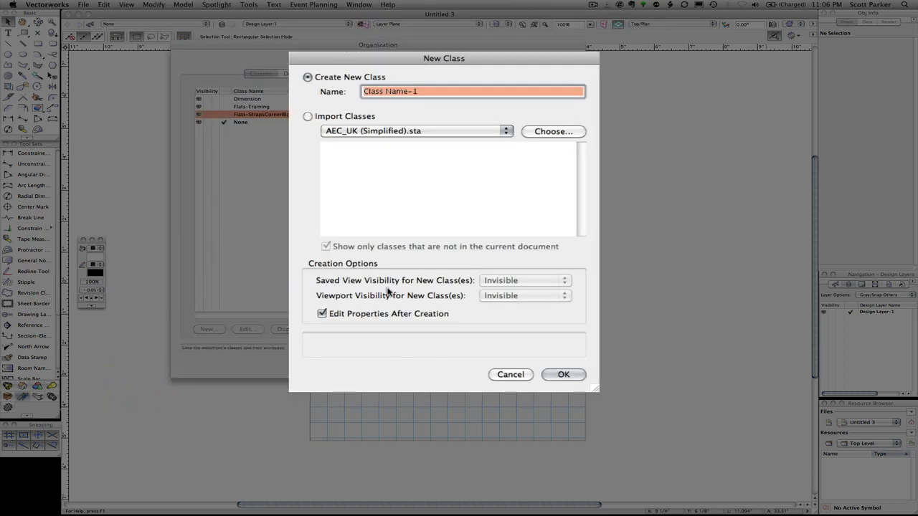
text(Flat)
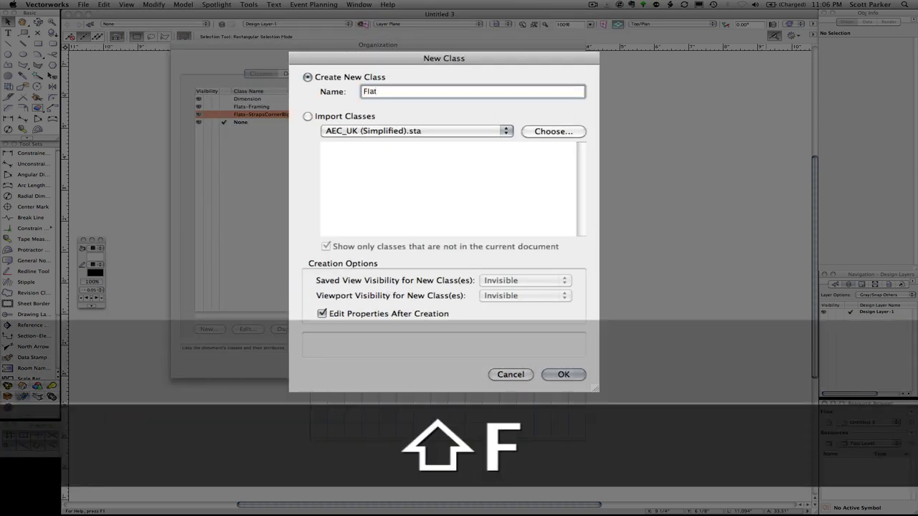
text(s-)
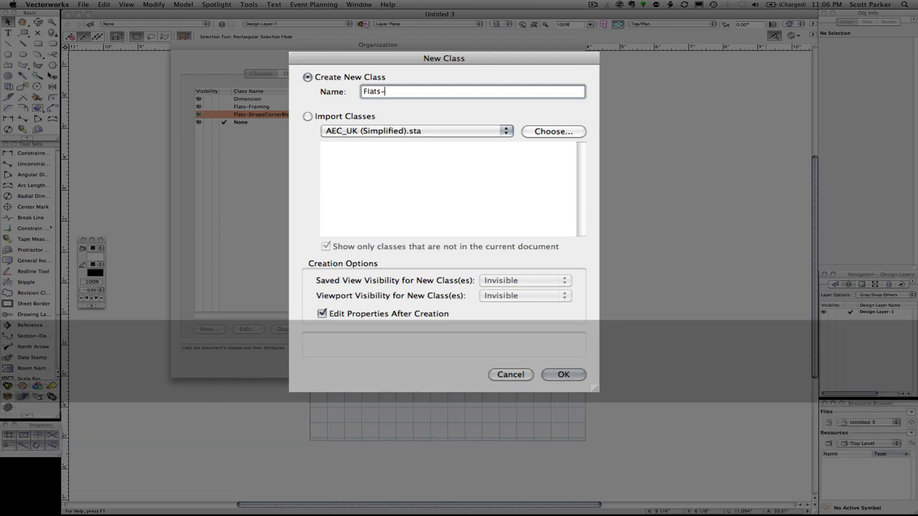
text(Simple)
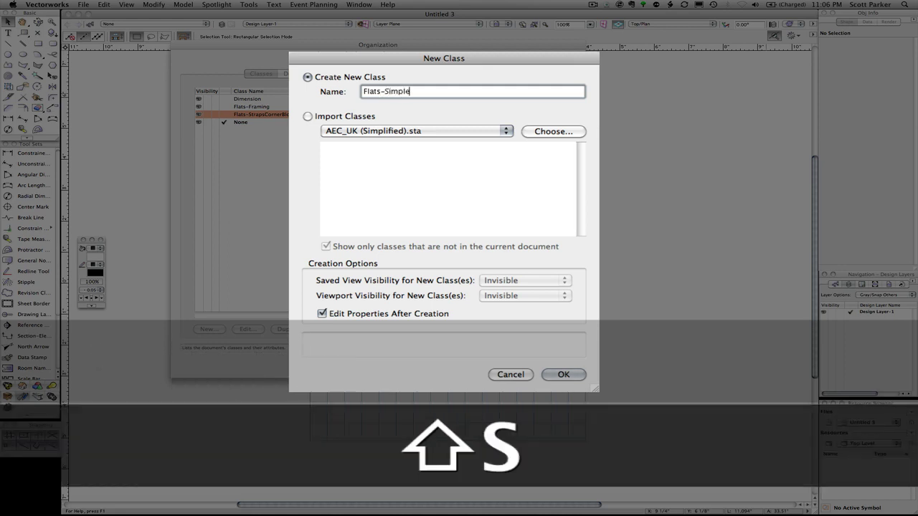
text( Outline)
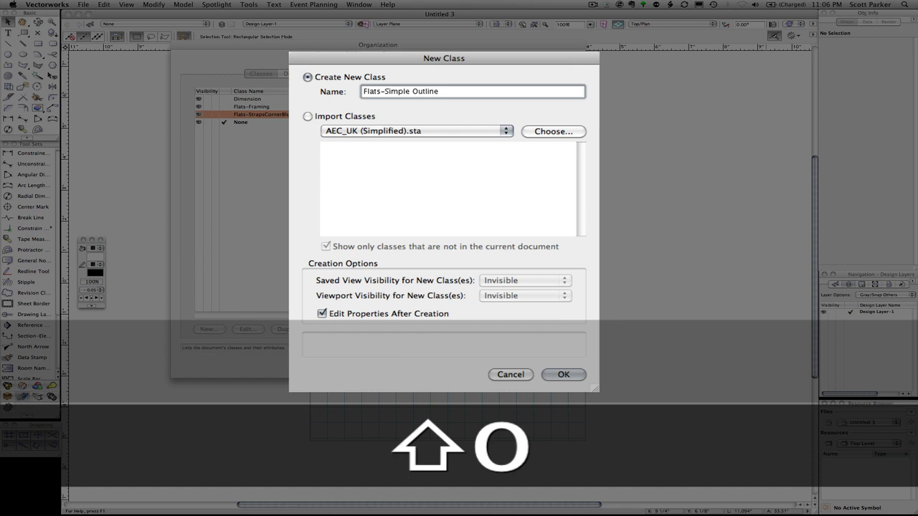
text( Shape)
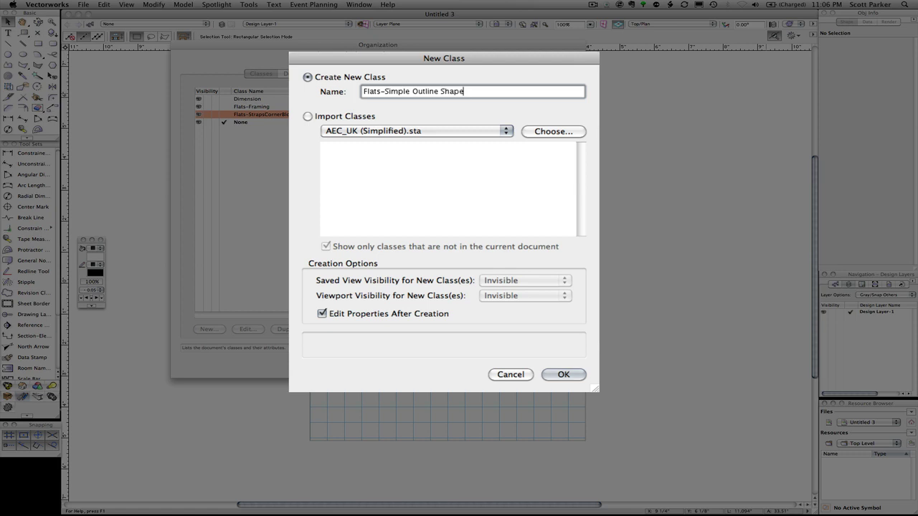
key(Return)
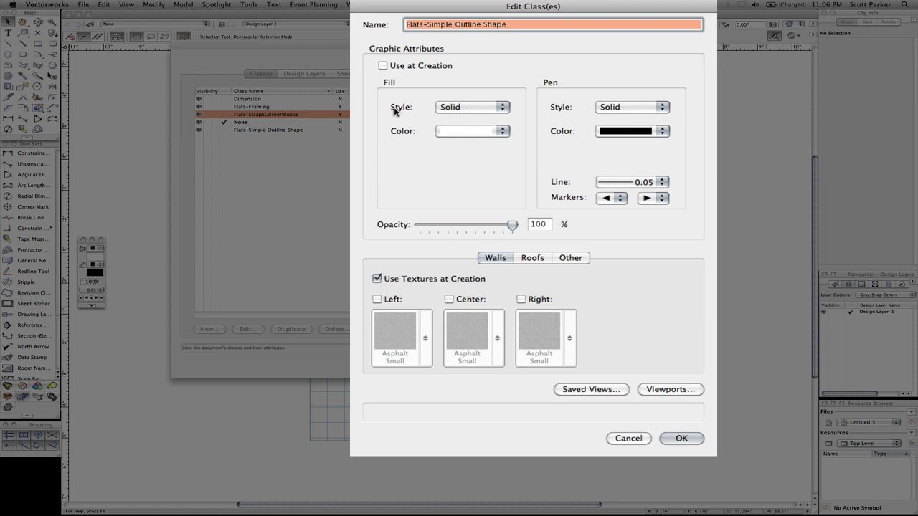
click(383, 65)
click(459, 107)
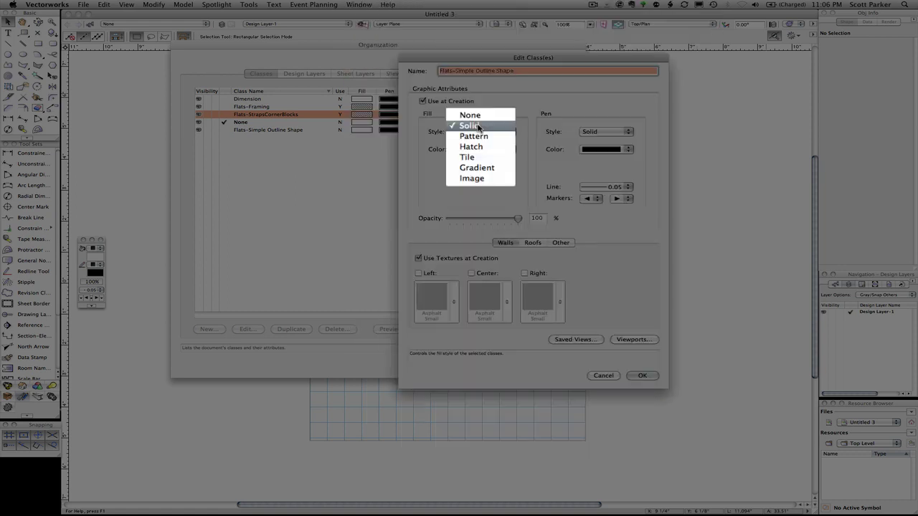
click(473, 116)
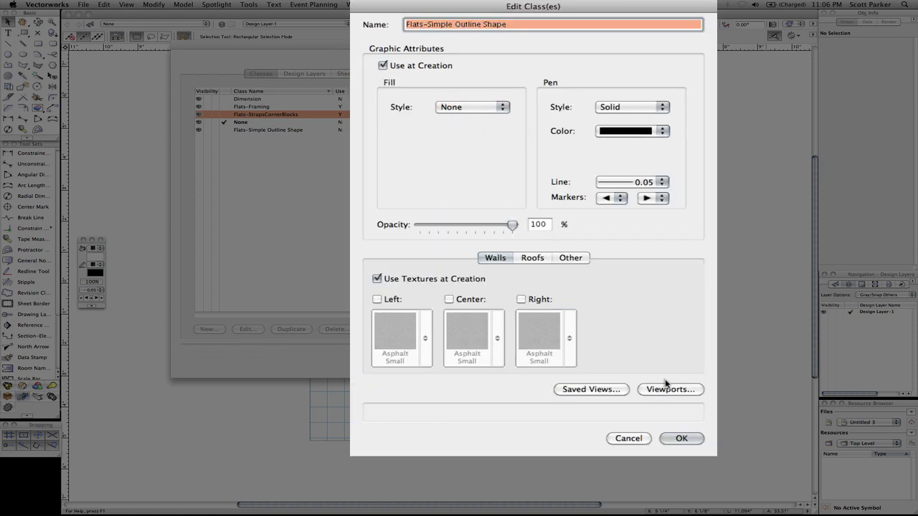
click(681, 438)
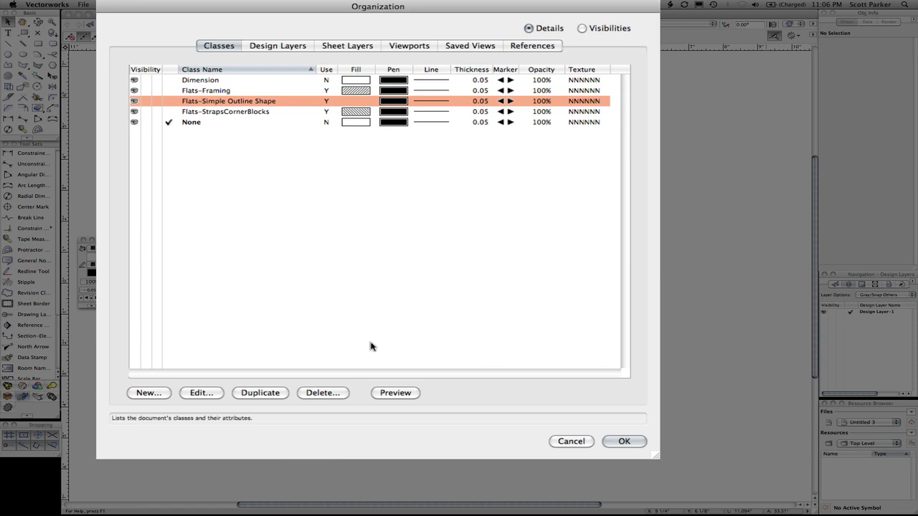
click(606, 440)
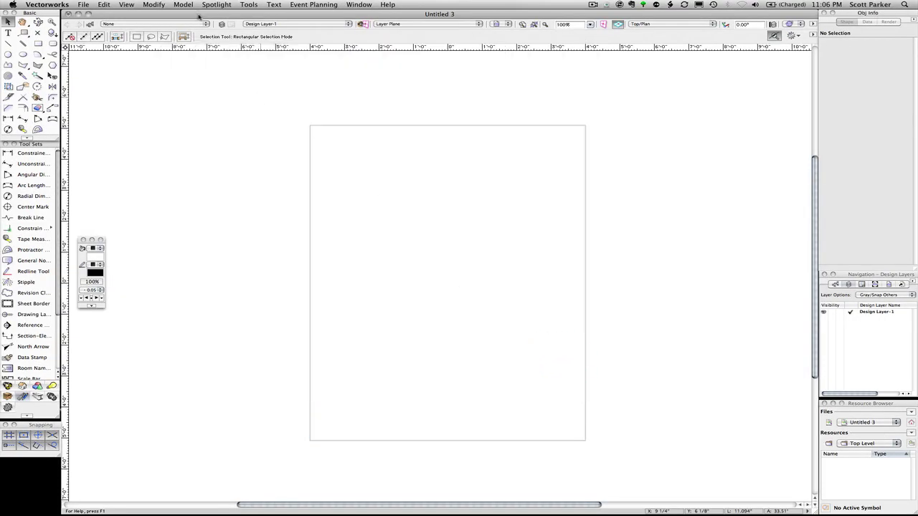
- Set the snap grid to 3" and the reference grid to 6" in SmartCursor Settings
click(245, 5)
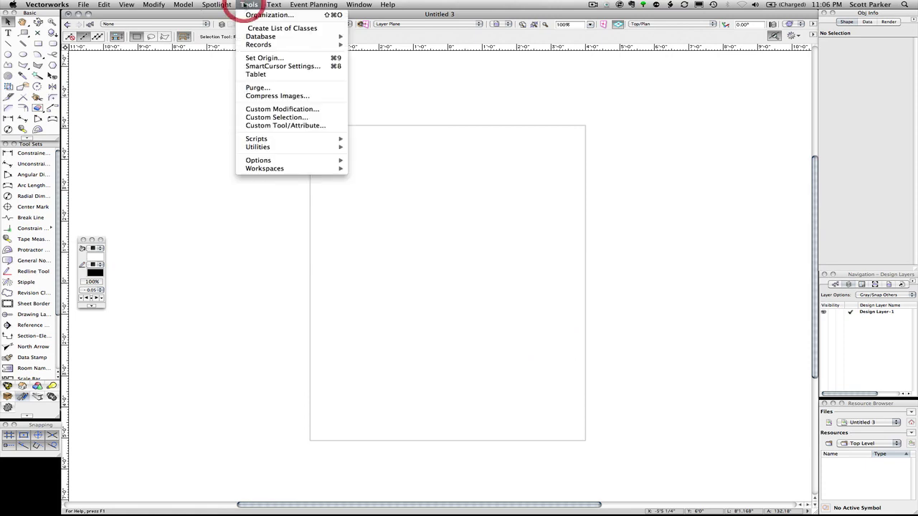
click(282, 66)
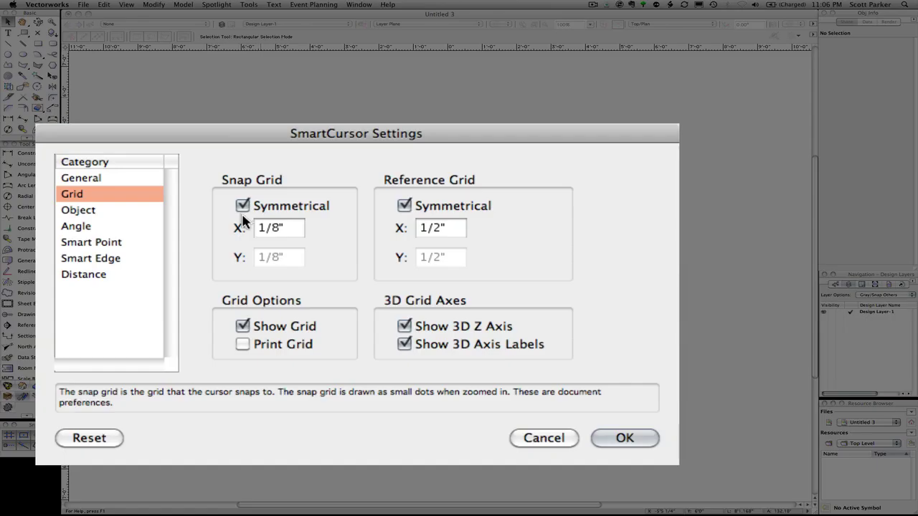
double_click(290, 227)
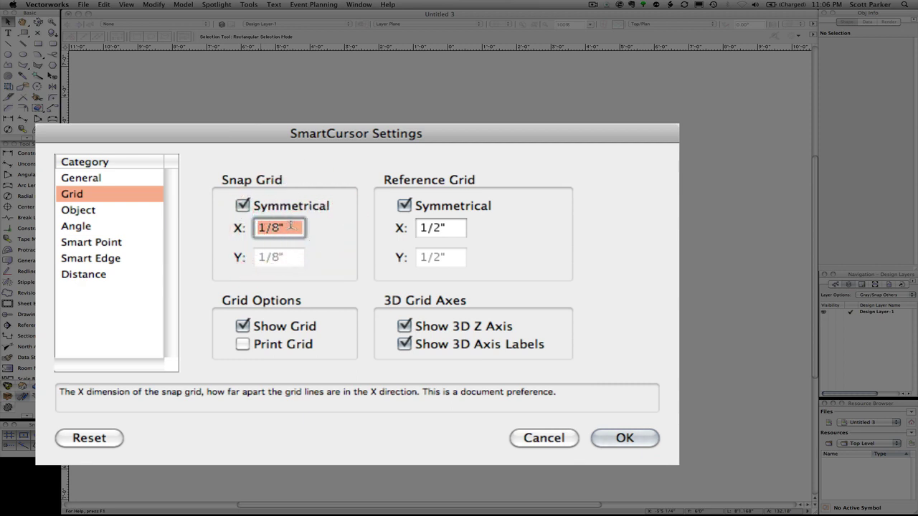
text(3)
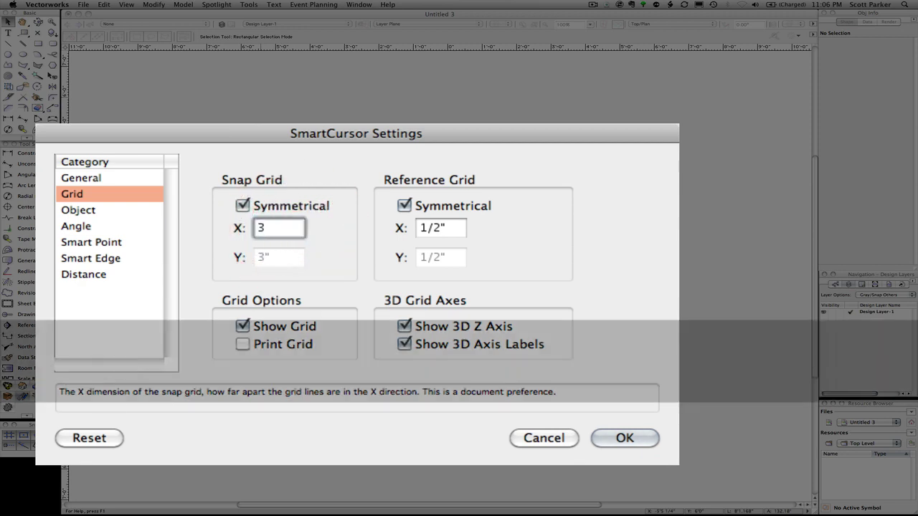
key(Tab)
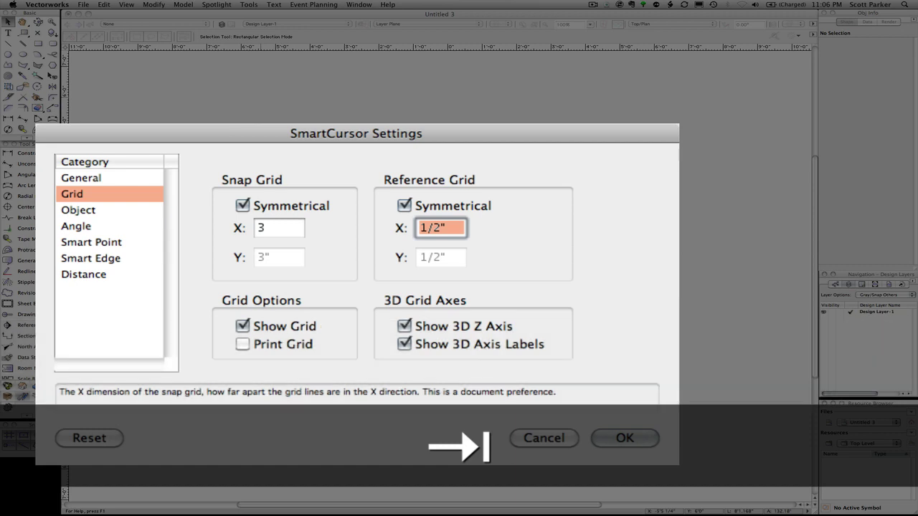
text(6)
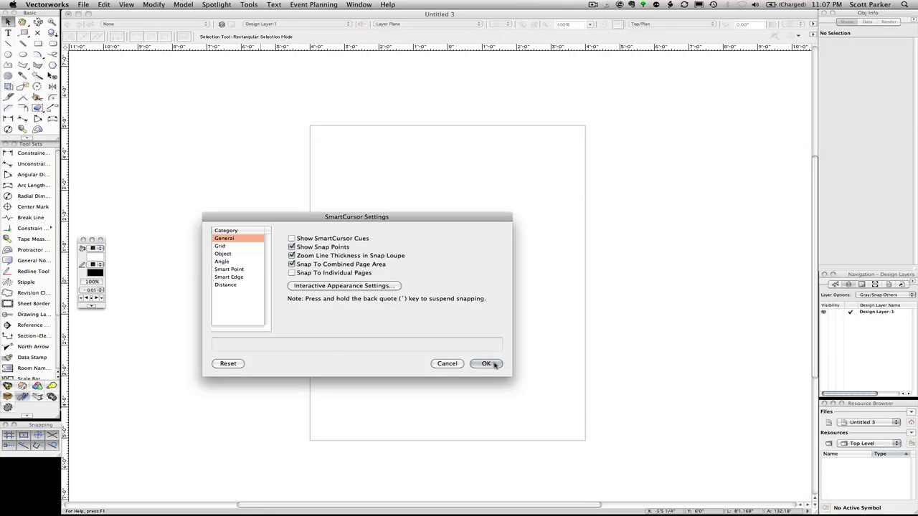
click(486, 364)
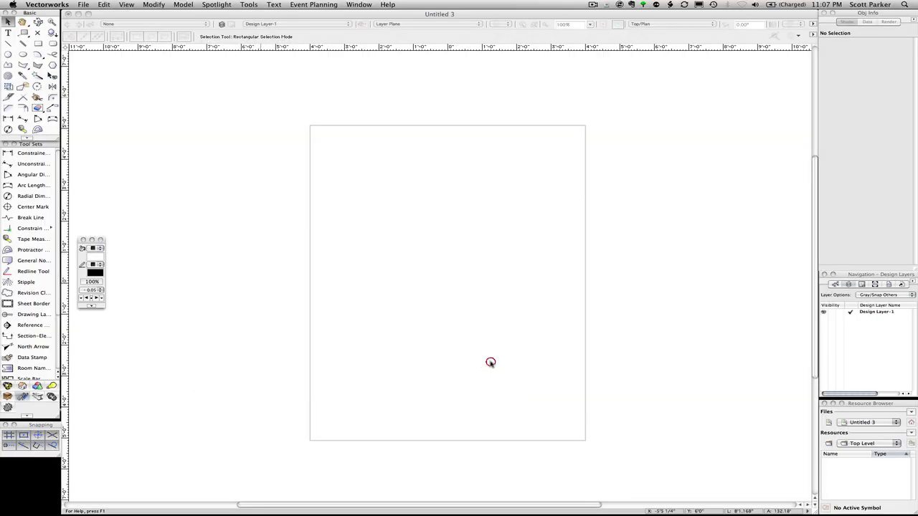
- Turn on Snap to Grid and fit the whole page in the window
click(53, 445)
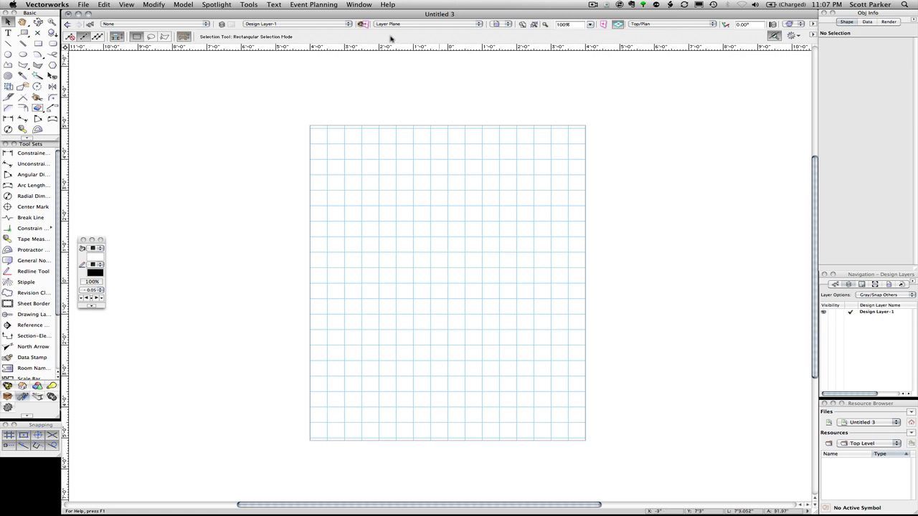
click(522, 23)
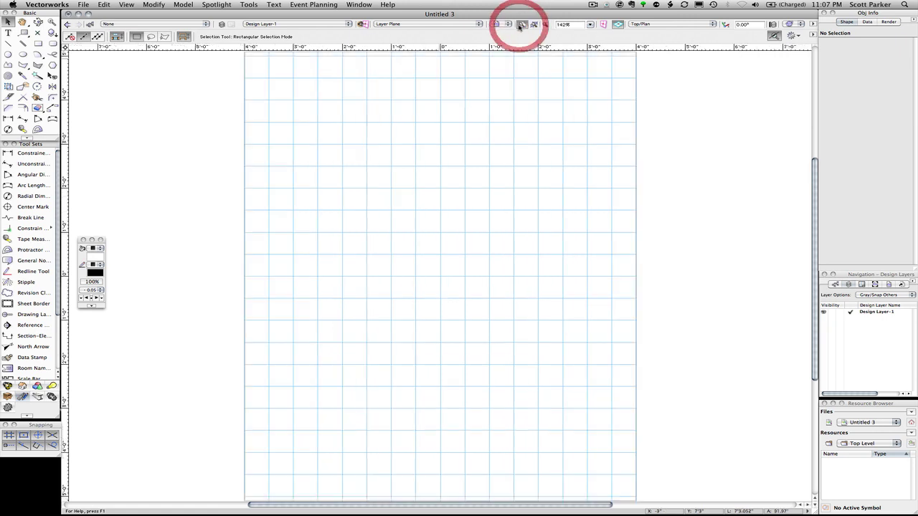
- Rename Design Layer-1 to Flat 3D
click(849, 285)
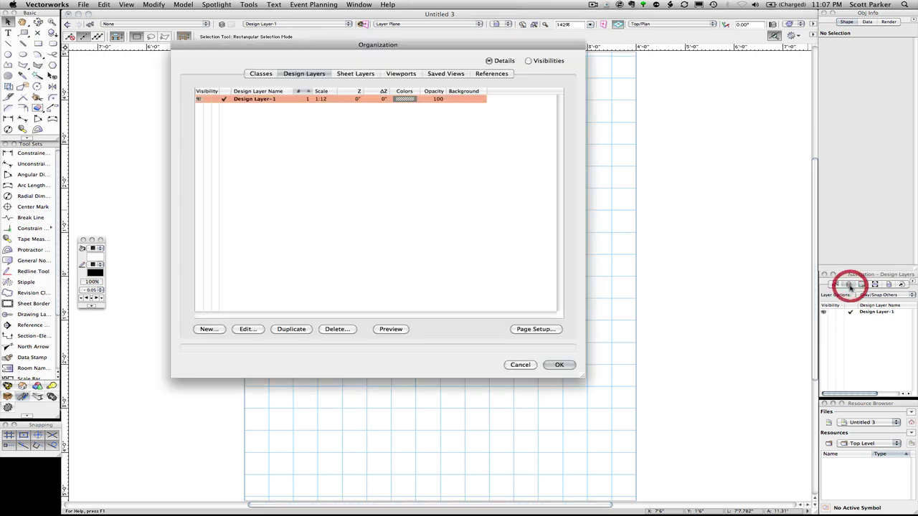
double_click(273, 100)
text(F)
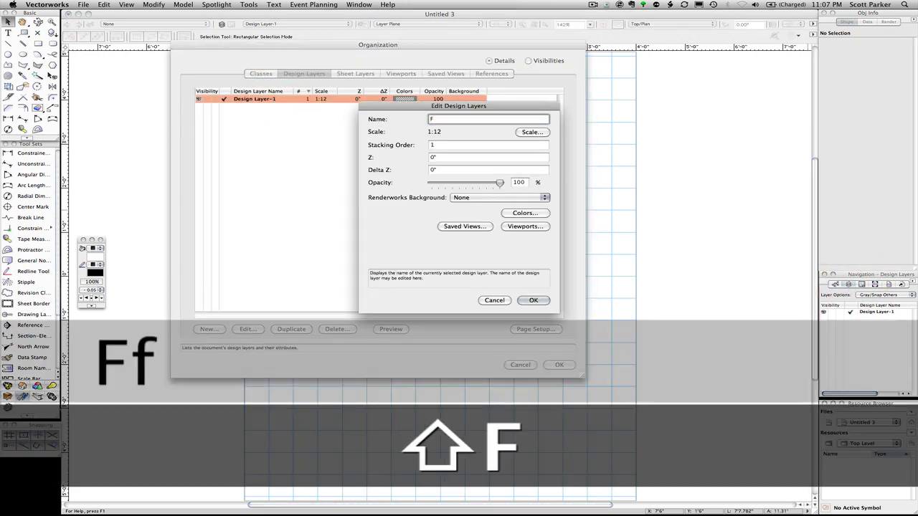
text(lat 3D)
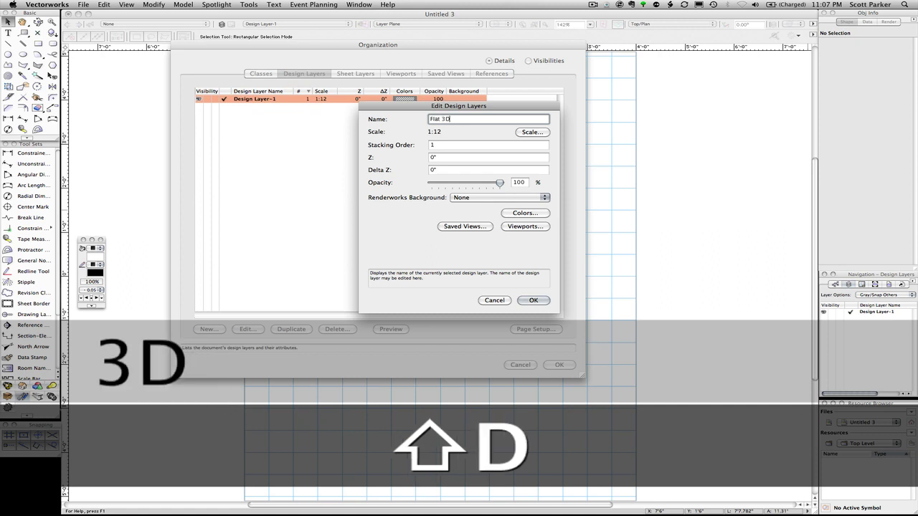
key(Return)
key(Return)
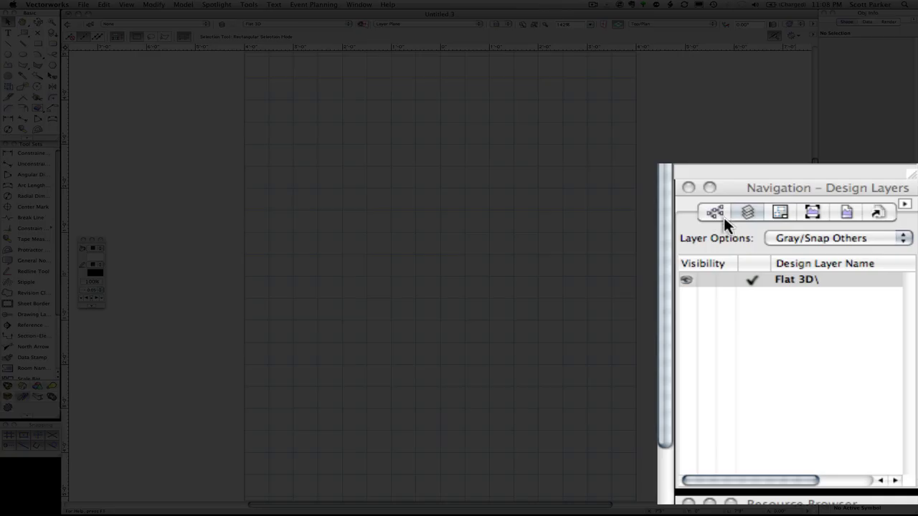
- Make Flats-Simple Outline Shape the active class and draw a 4'0" × 8'0" rectangle
click(835, 284)
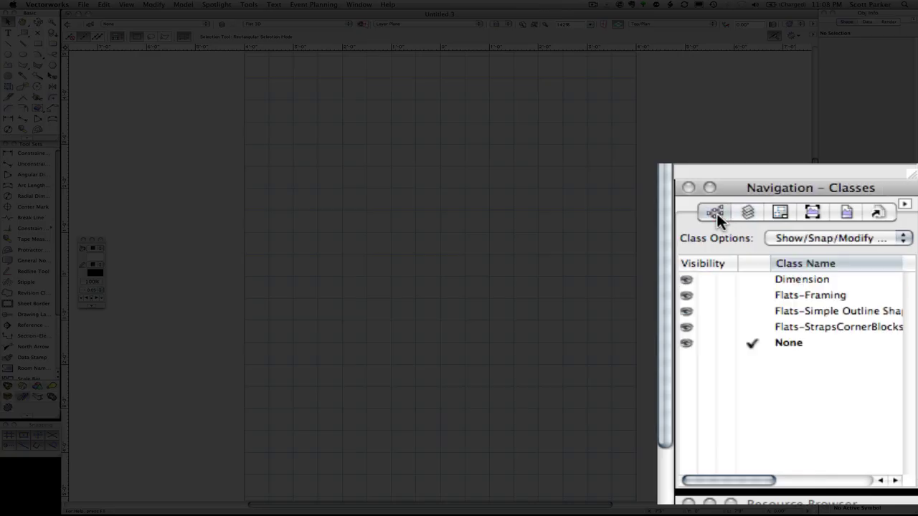
click(753, 311)
drag(782, 186, 763, 184)
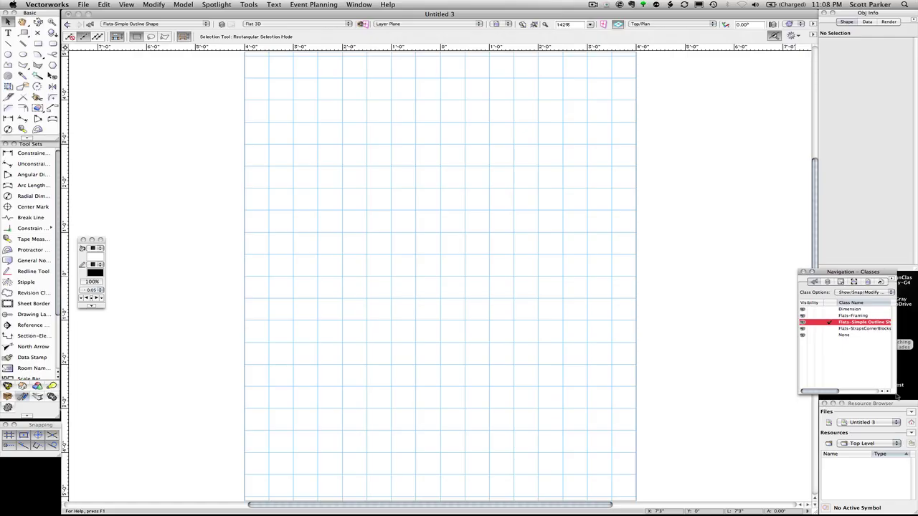
drag(895, 390, 916, 393)
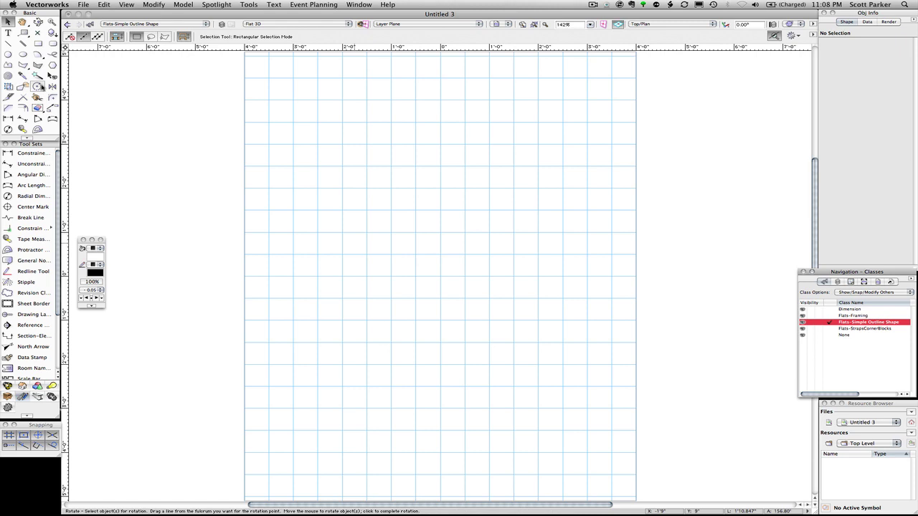
click(38, 43)
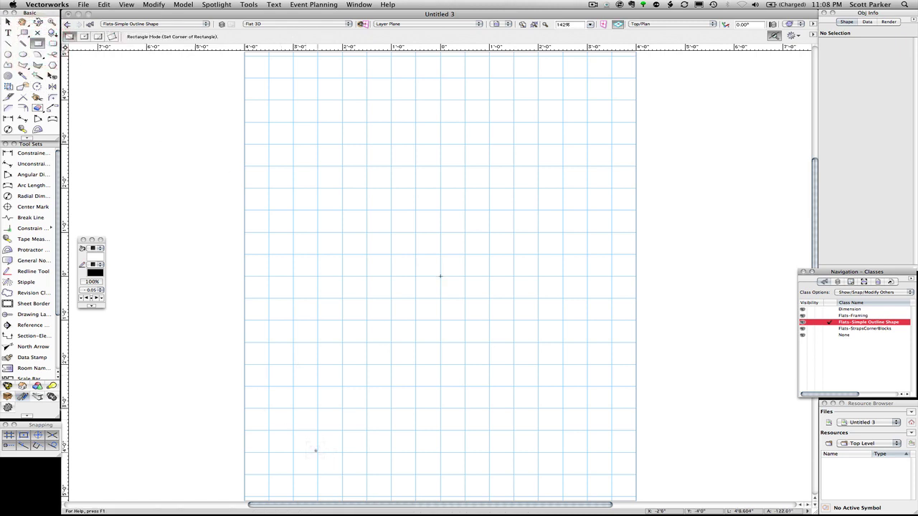
click(318, 452)
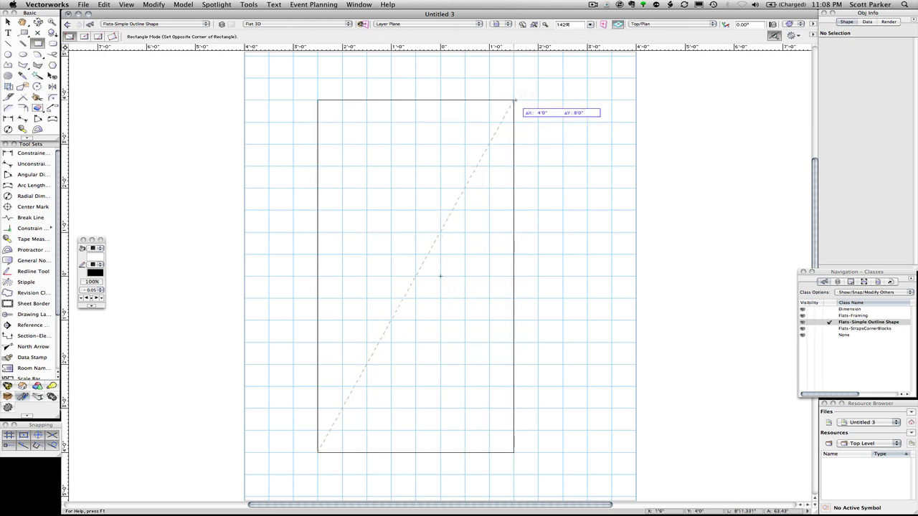
click(514, 99)
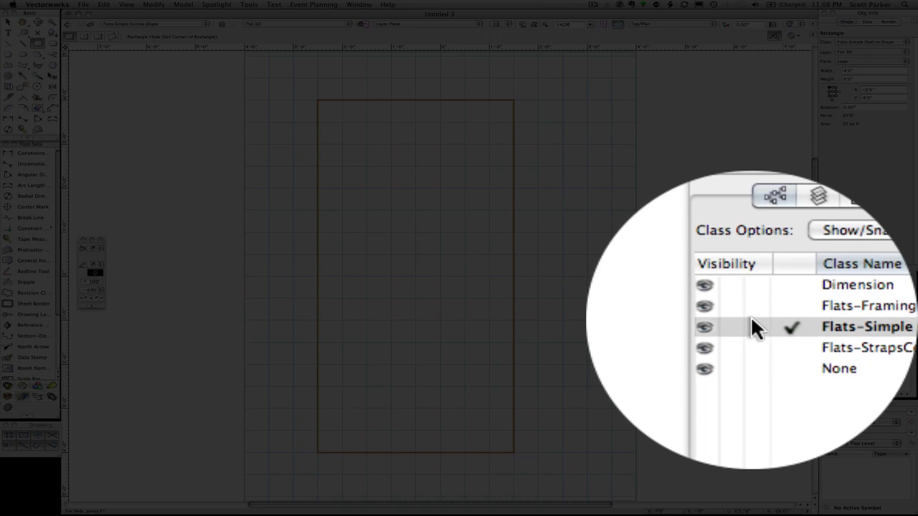
- Make Flats-Framing active and set double lines to 2 1/2" separation with Top Control Line
click(828, 316)
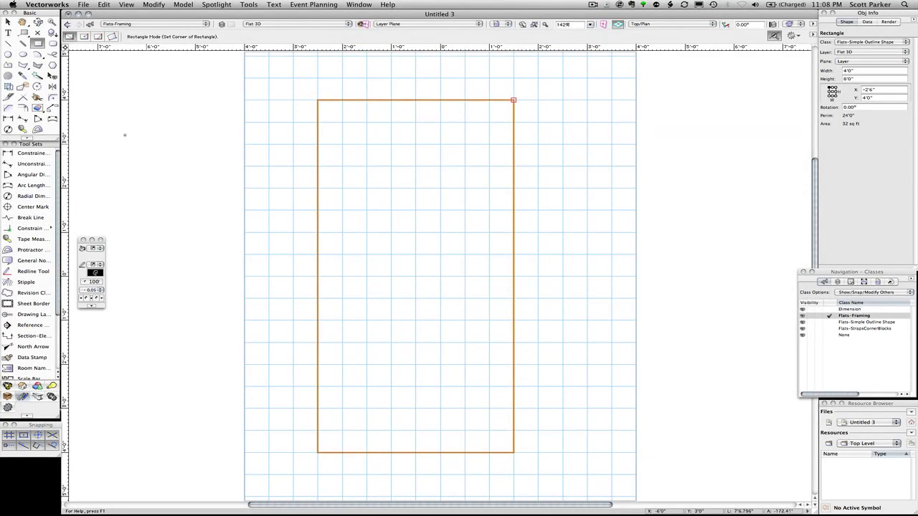
click(22, 42)
click(162, 37)
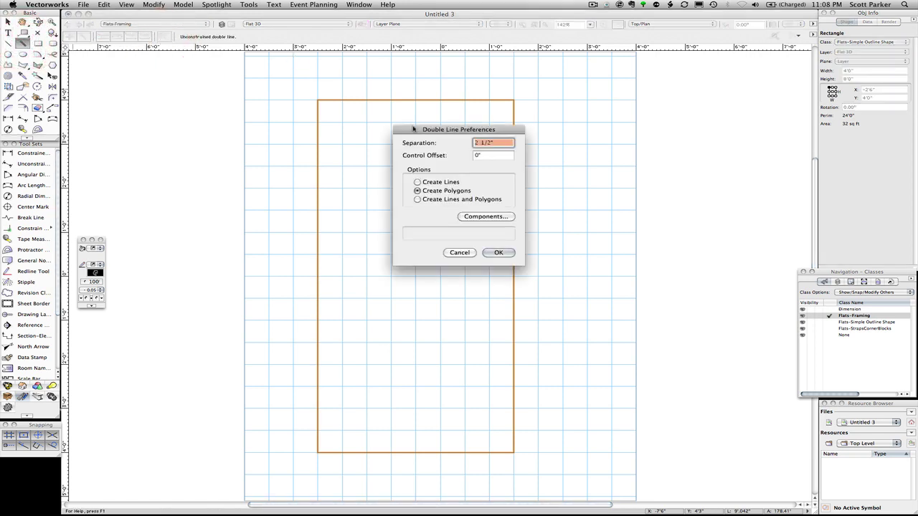
click(498, 252)
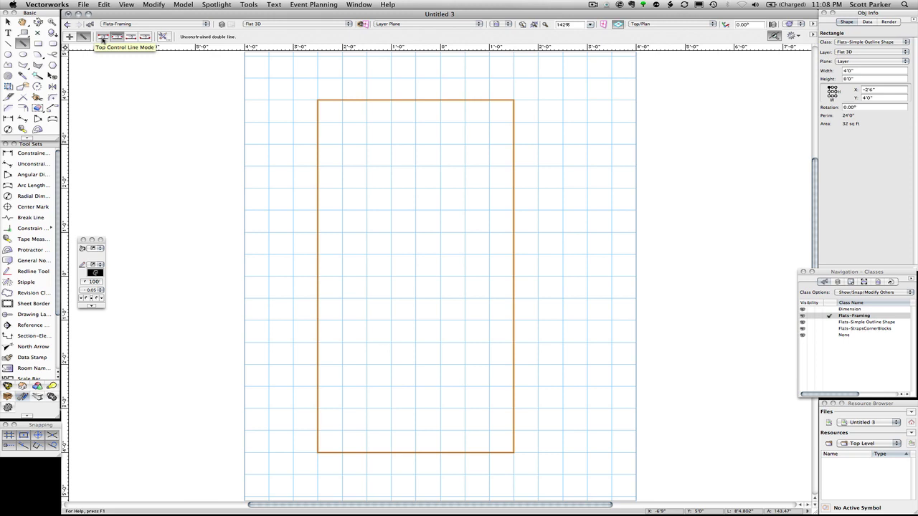
click(103, 38)
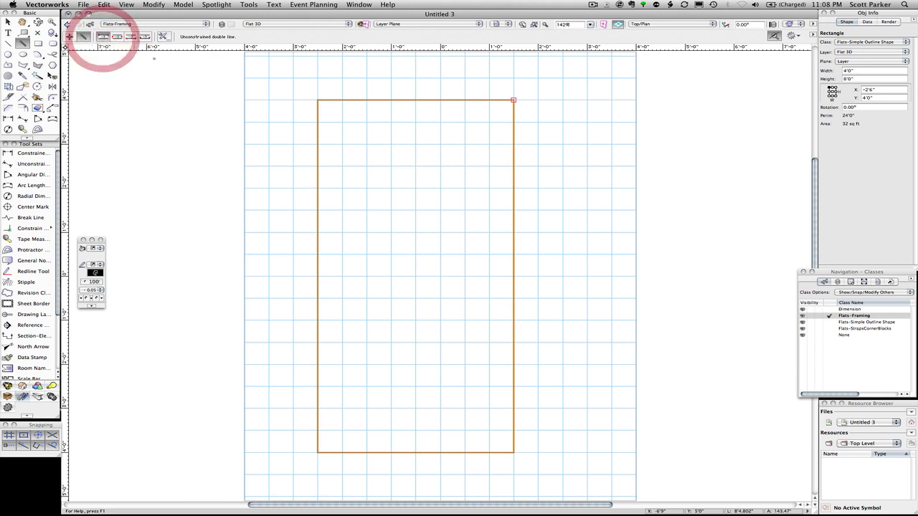
- Draw the top and bottom rails and left and right stiles along the rectangle's edges
click(317, 100)
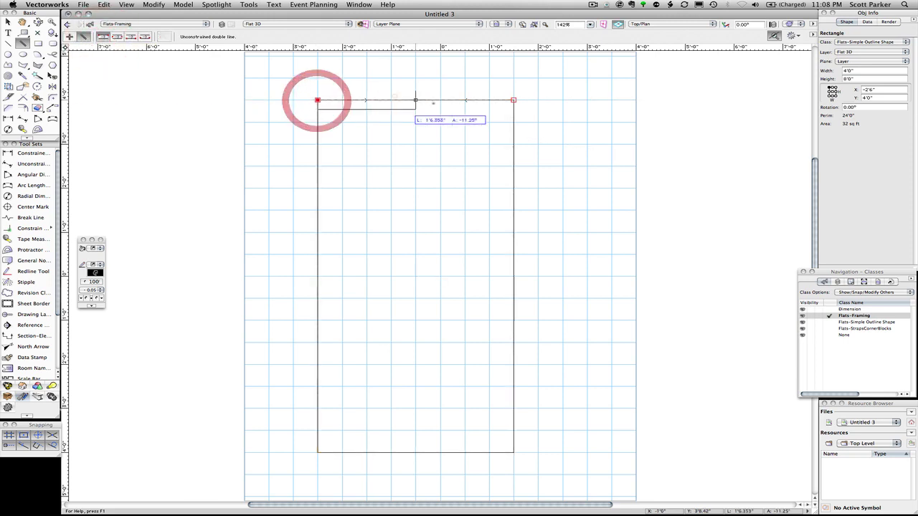
click(513, 101)
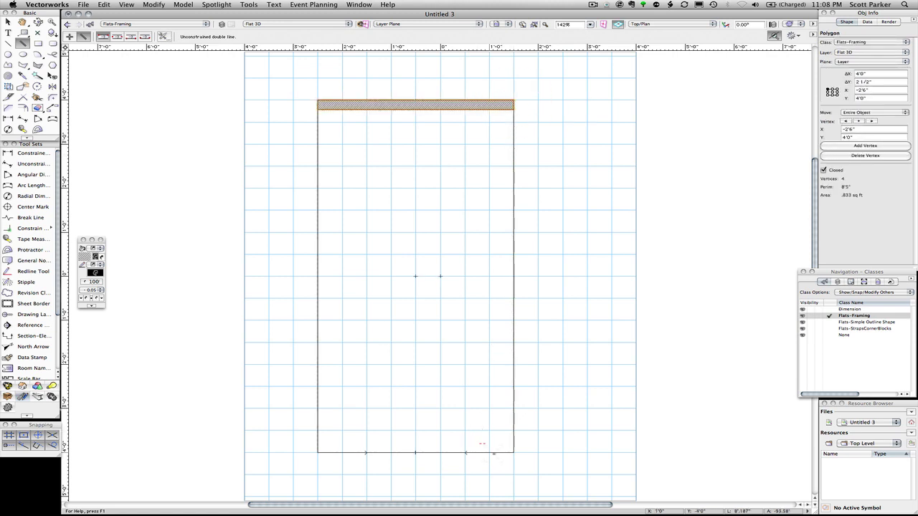
click(514, 453)
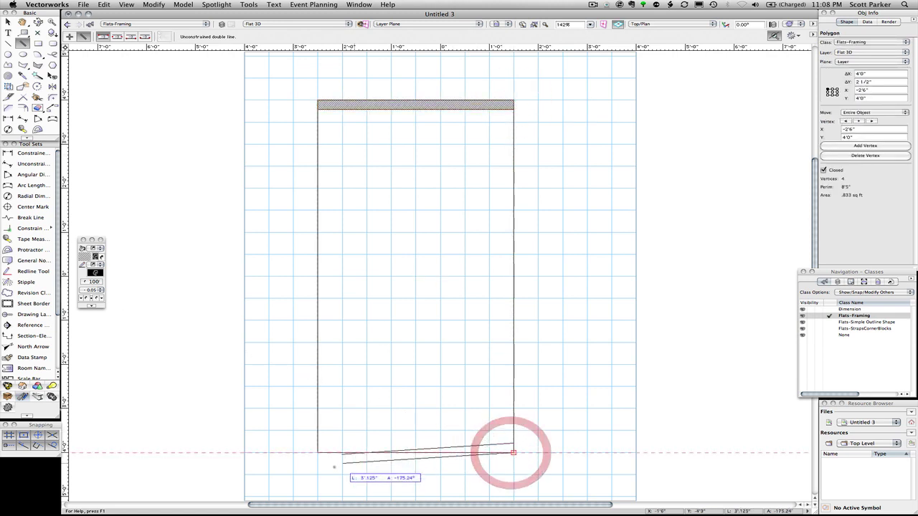
click(317, 453)
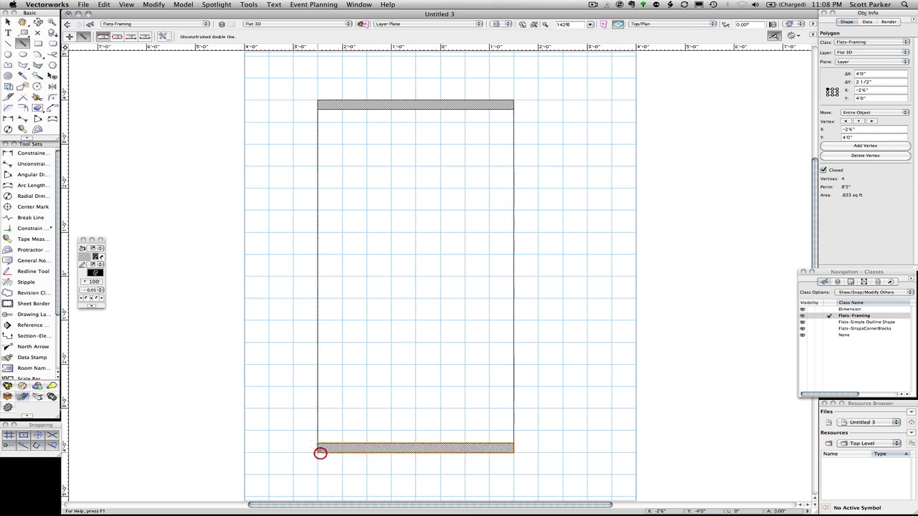
click(318, 444)
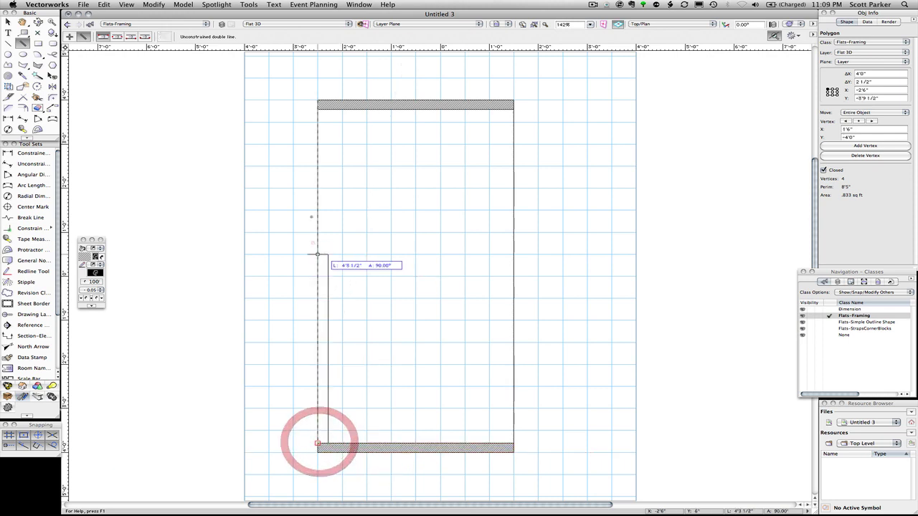
click(317, 109)
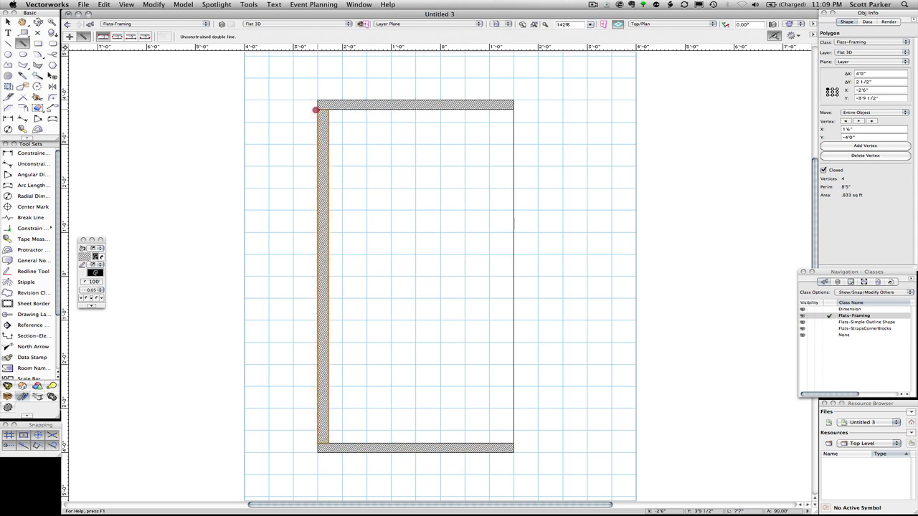
click(514, 109)
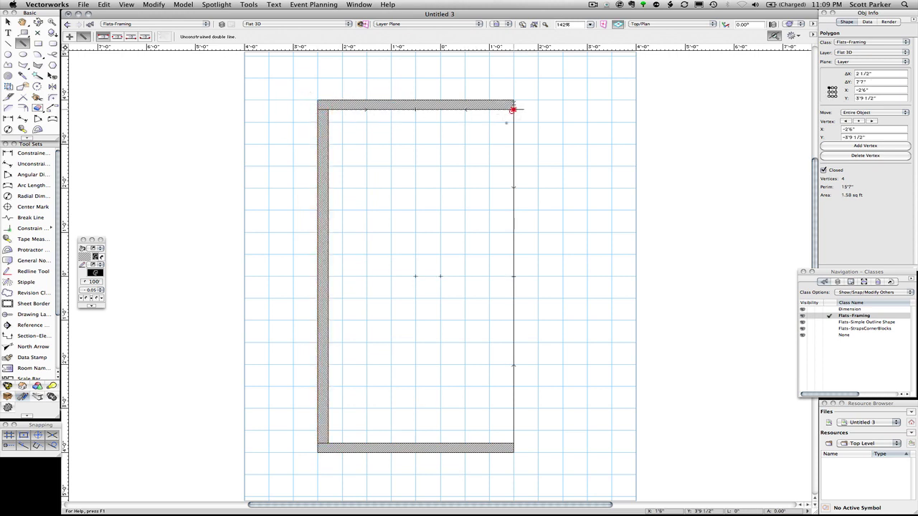
click(513, 448)
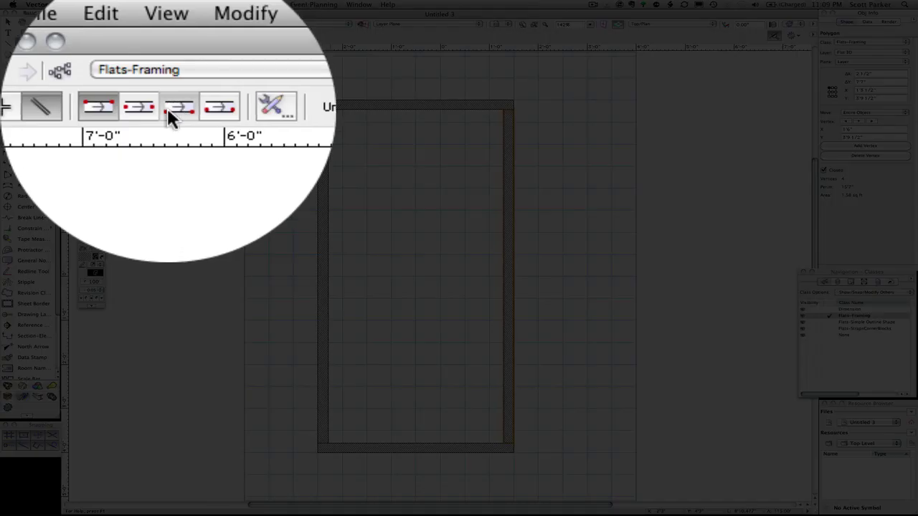
- Draw a centered 3'7" toggle rail across the middle between the stiles' inner faces
click(117, 36)
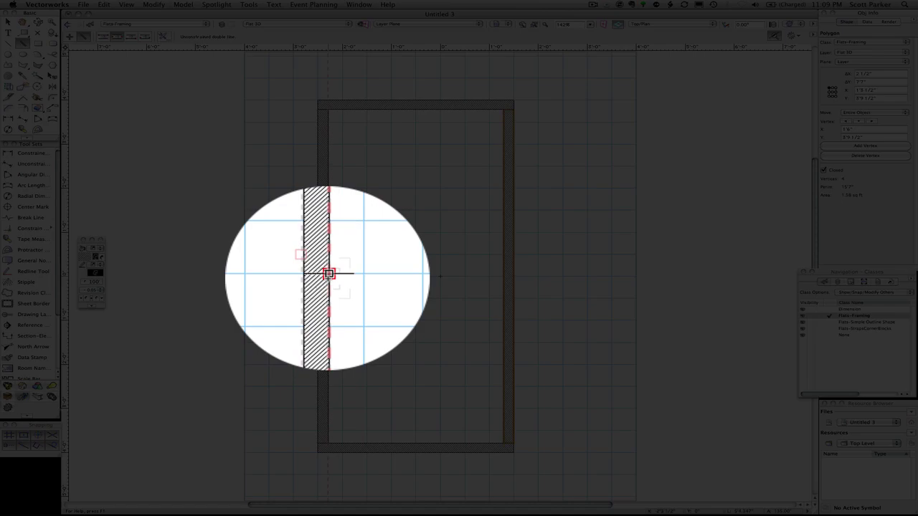
click(329, 273)
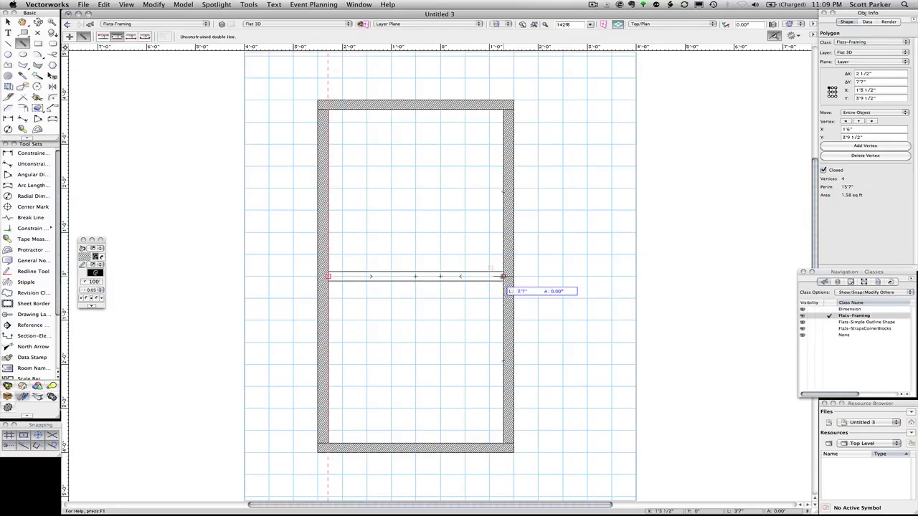
click(503, 276)
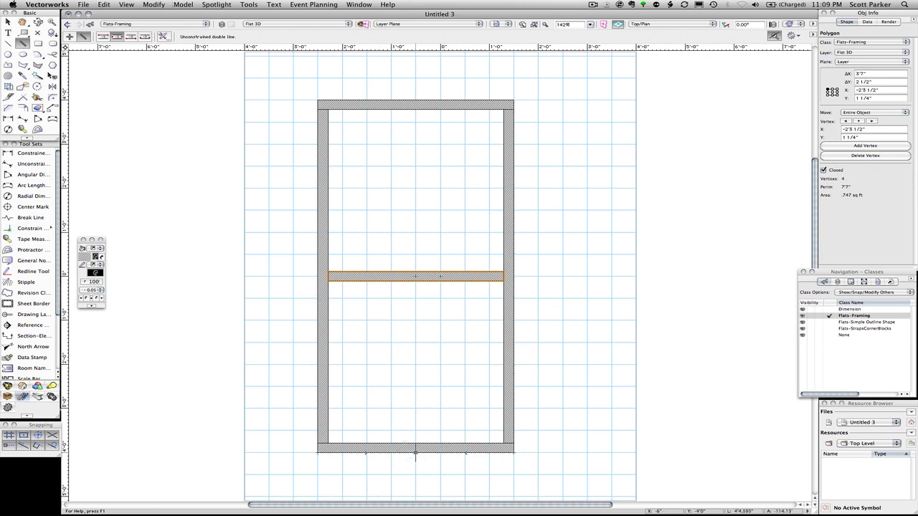
- Draw a 45° double-line brace from the bottom rail up to the right stile
scroll(416, 452, up, 3)
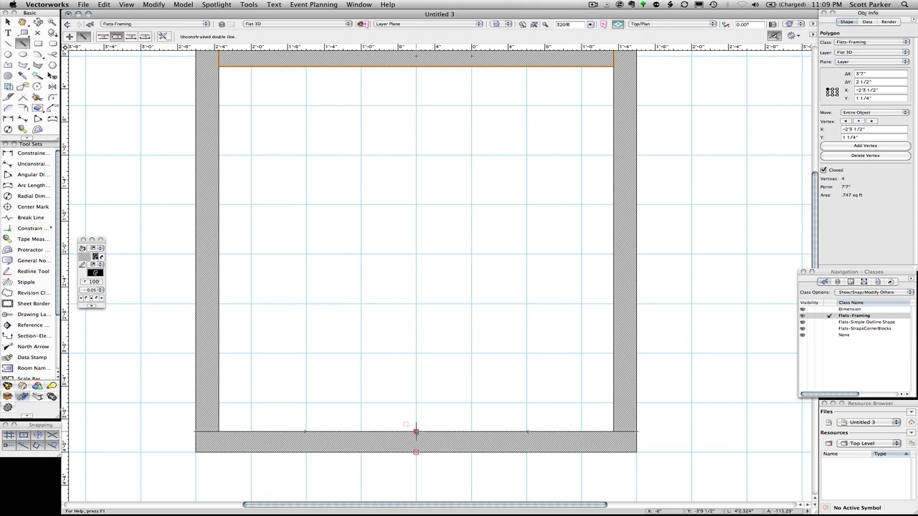
click(416, 430)
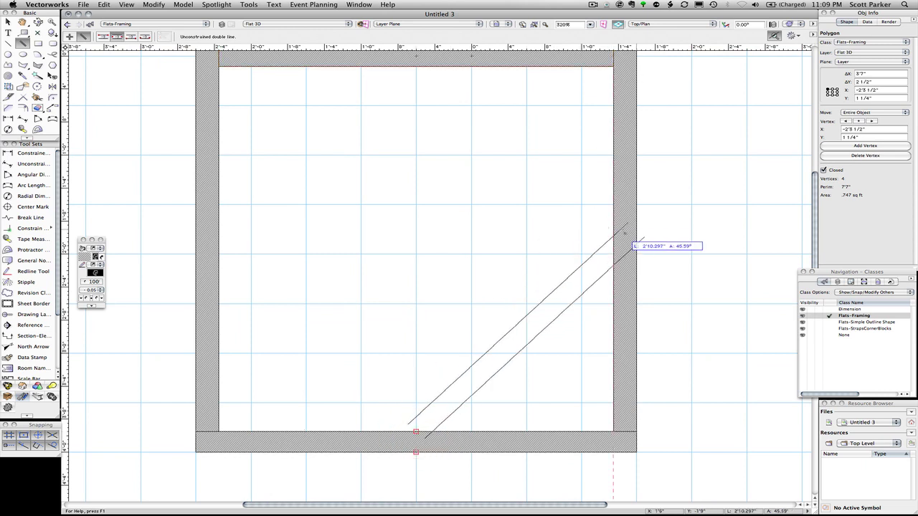
key(Tab)
key(Tab)
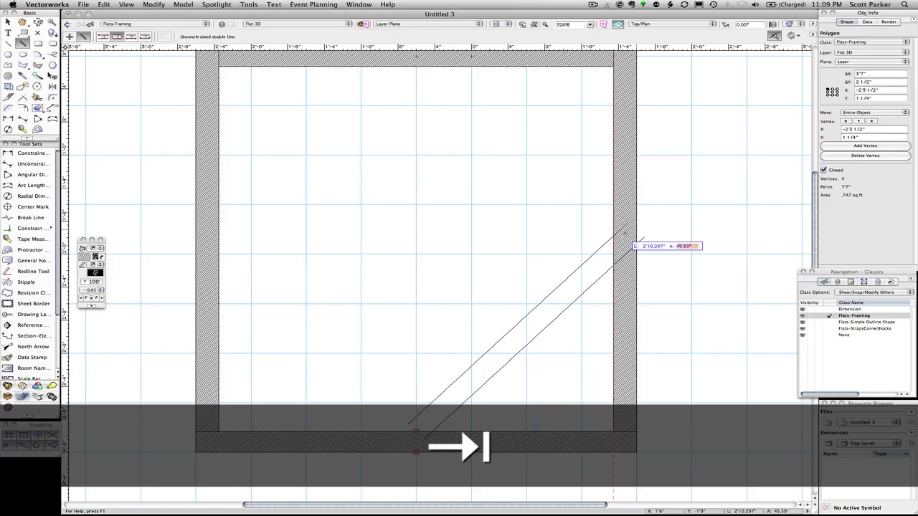
text(45)
key(Return)
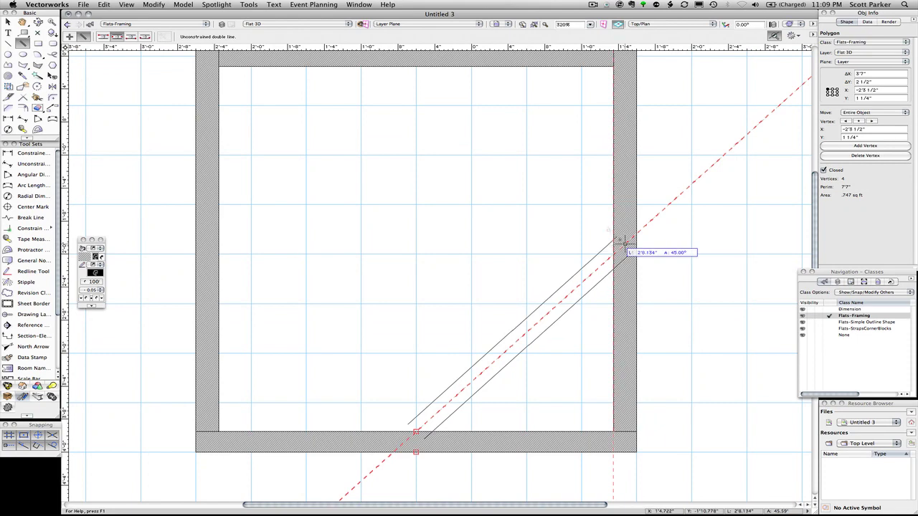
click(625, 241)
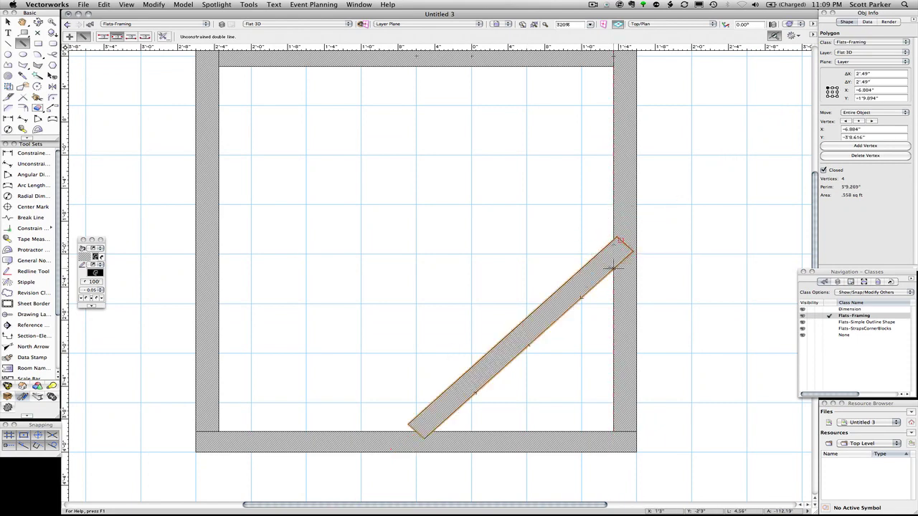
scroll(619, 244, up, 2)
scroll(617, 239, up, 3)
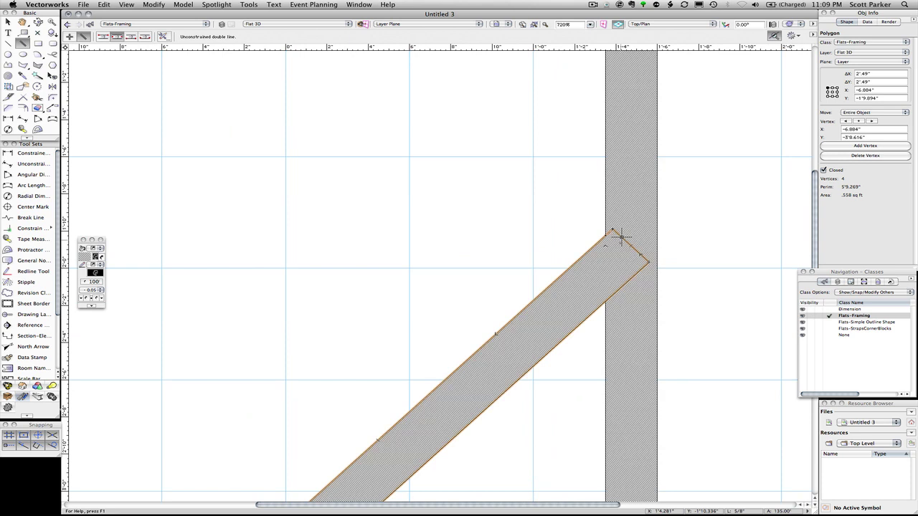
key(x)
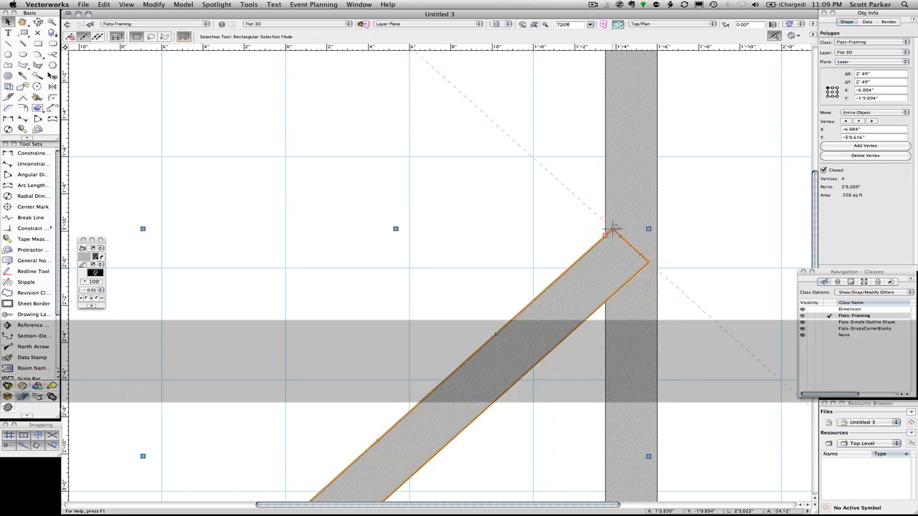
- Reshape the brace's upper end so it cuts vertically flush against the right stile
double_click(611, 228)
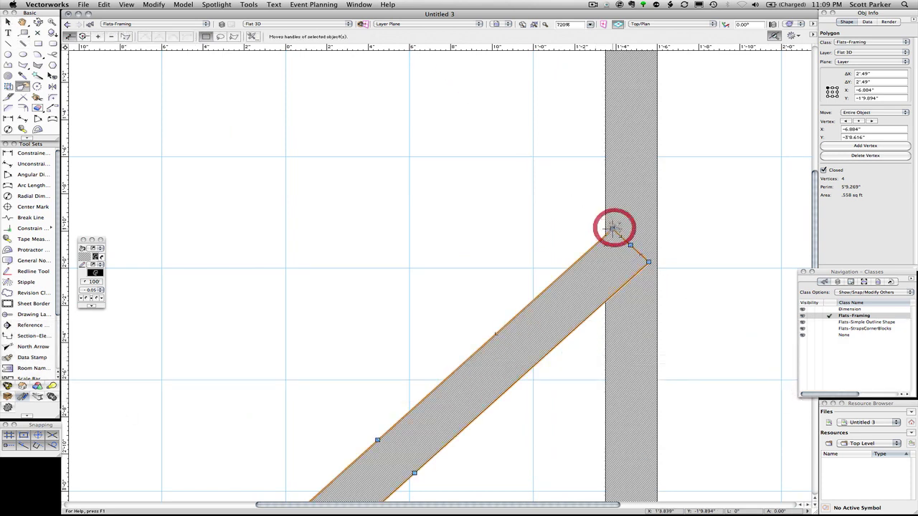
drag(611, 228, 604, 235)
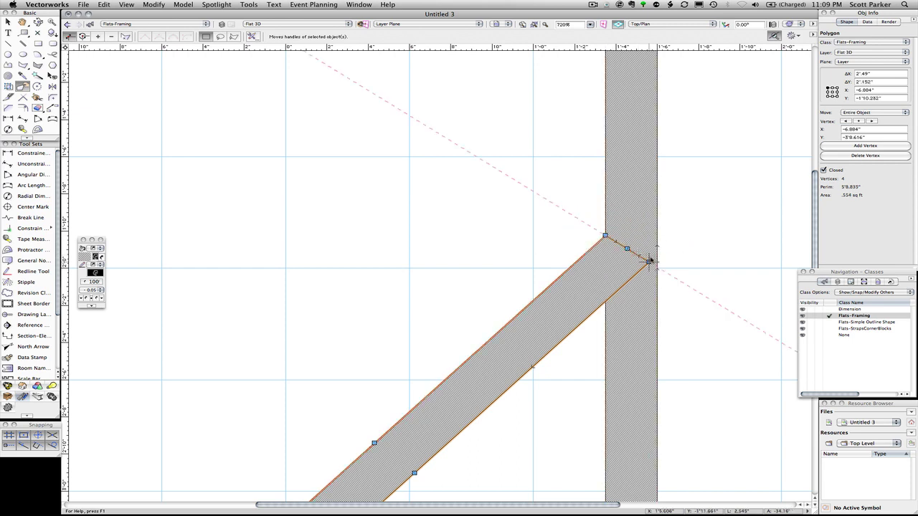
drag(649, 262, 604, 302)
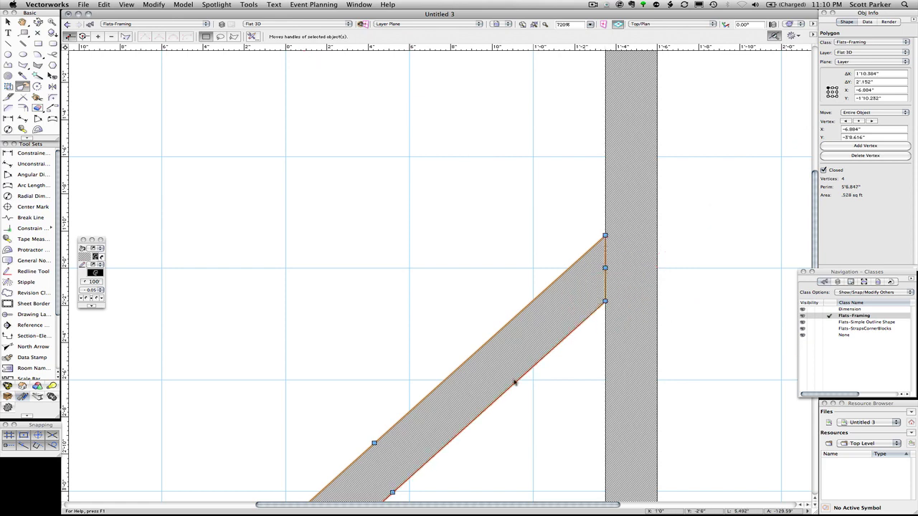
- Reshape the brace's lower end to sit flat along the bottom rail's top edge
scroll(317, 361, down, 1)
middle_drag(318, 361, 403, 245)
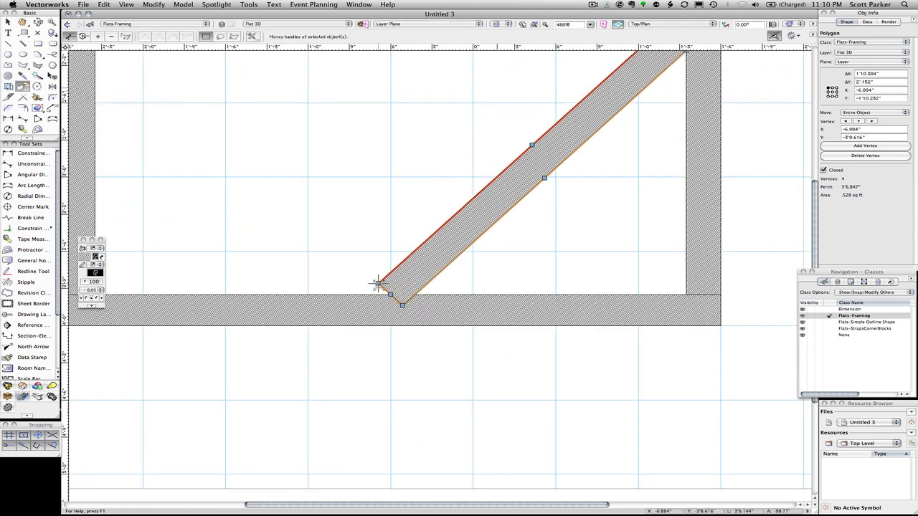
drag(377, 282, 351, 314)
scroll(368, 292, up, 5)
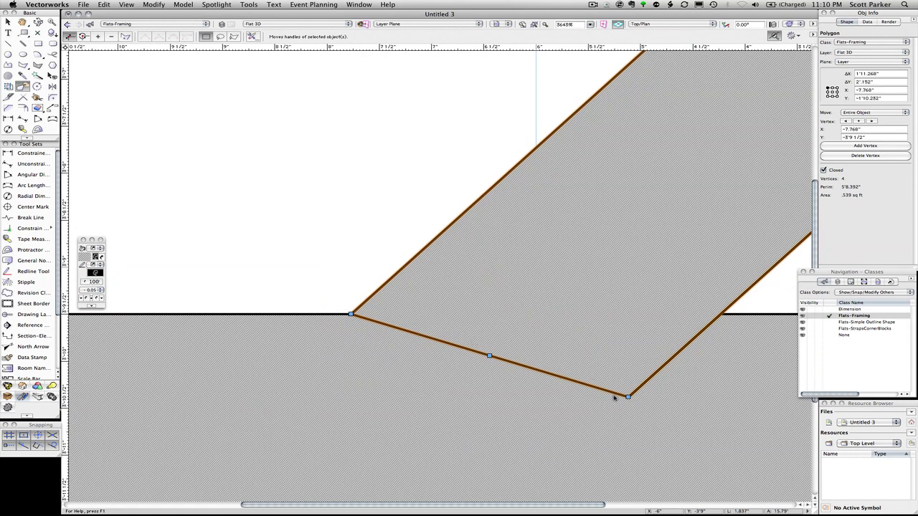
drag(628, 396, 720, 313)
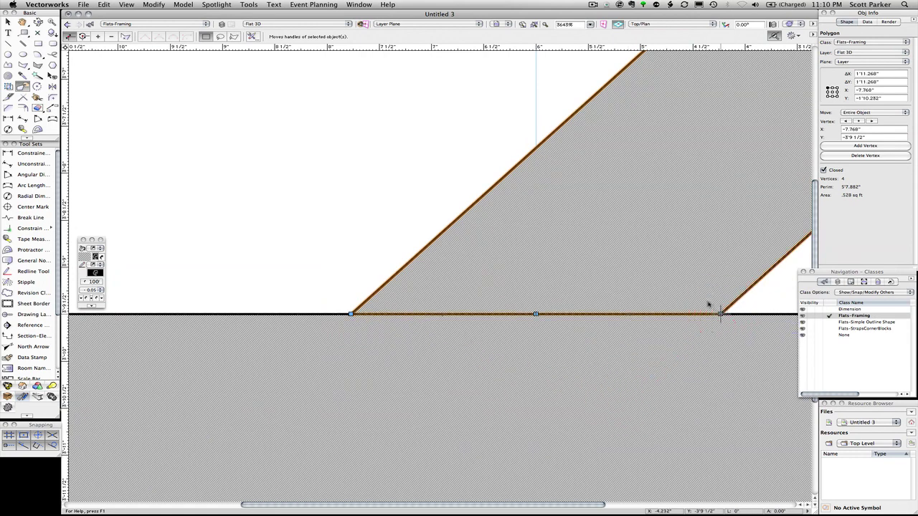
click(527, 25)
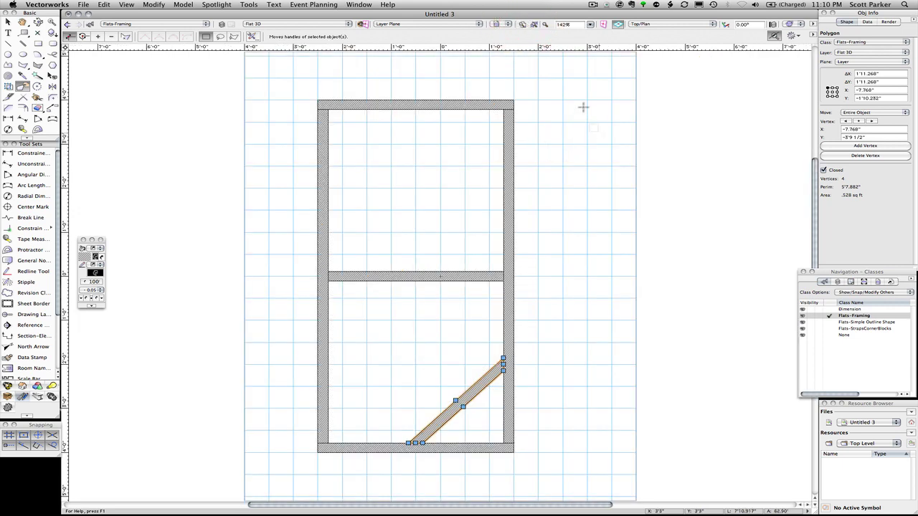
- Add the top rail, right stile, middle toggle, left stile and bottom rail to the selection
key(x)
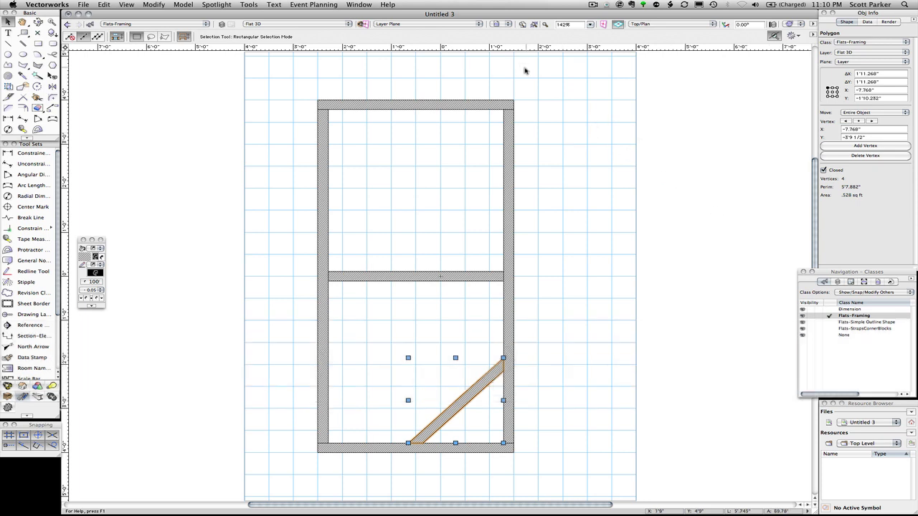
shift+click(483, 105)
shift+click(507, 123)
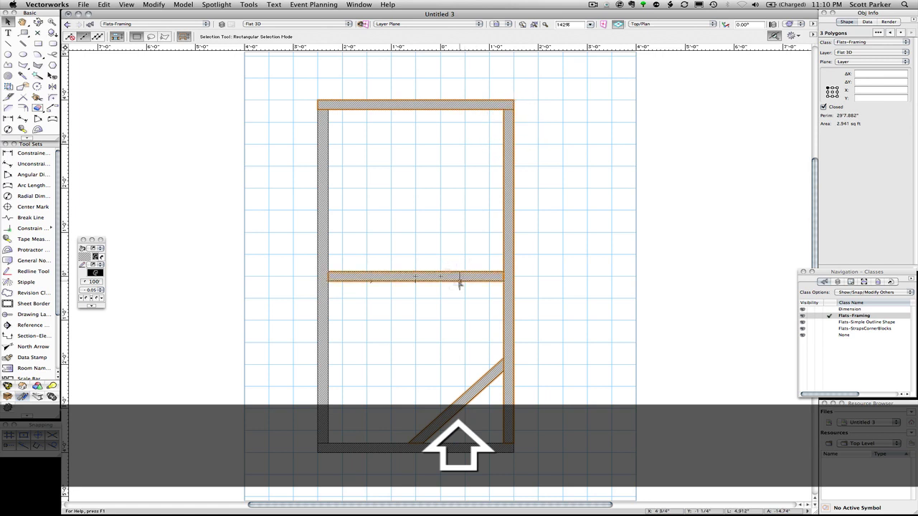
shift+click(459, 280)
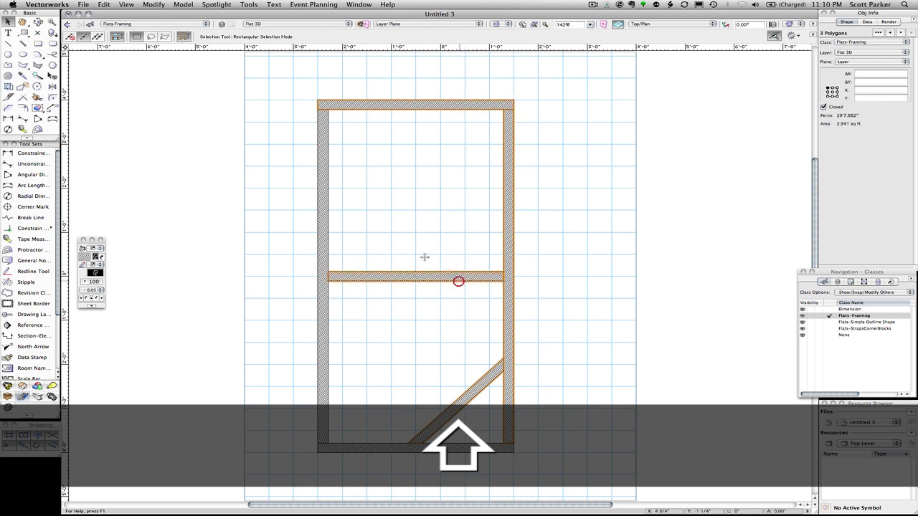
shift+click(330, 213)
shift+click(382, 448)
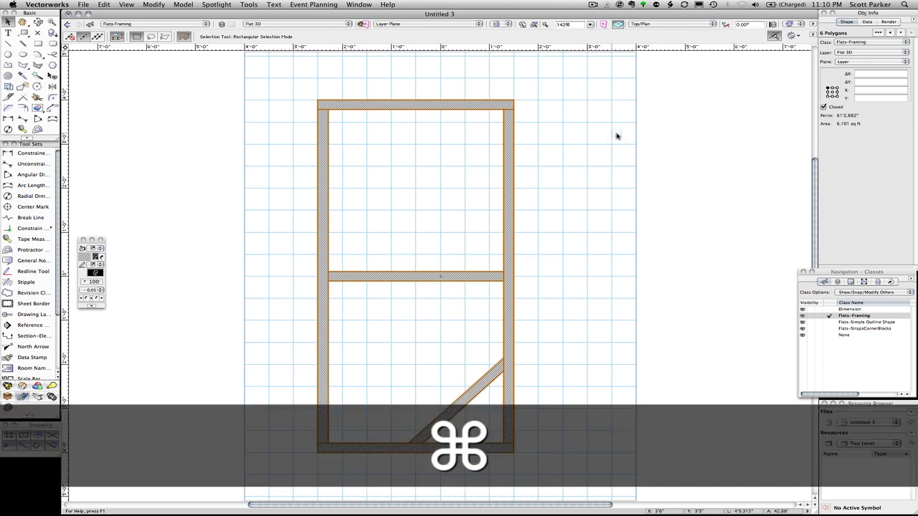
- Extrude the selected framing 0.75" thick into a 4'0" by 8'0" solid
key(super+e)
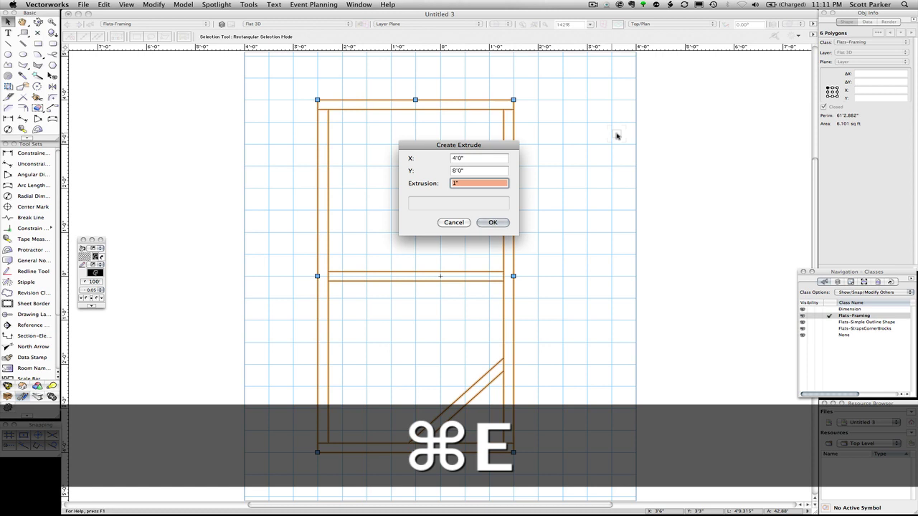
text(.75)
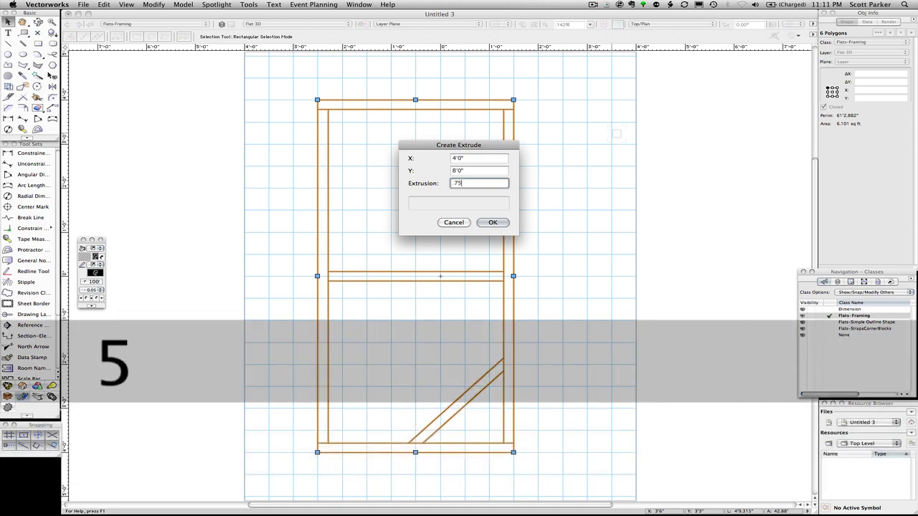
key(Return)
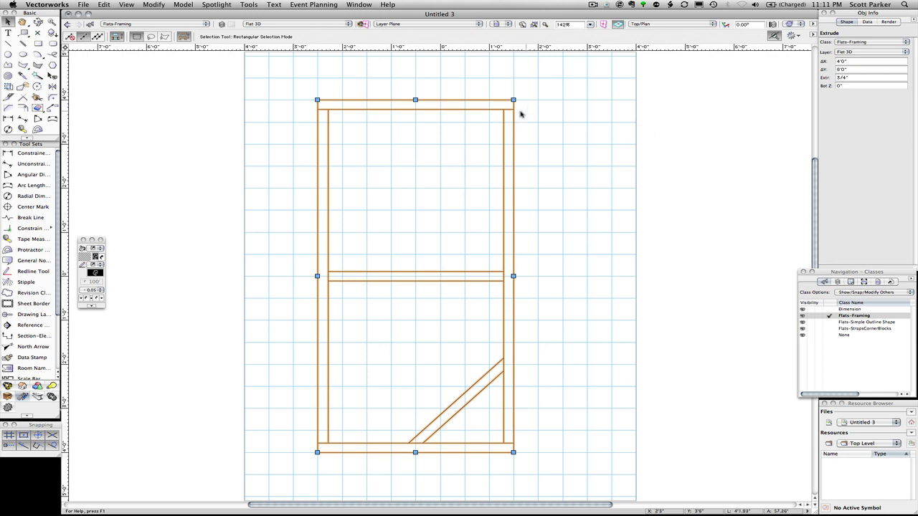
click(154, 4)
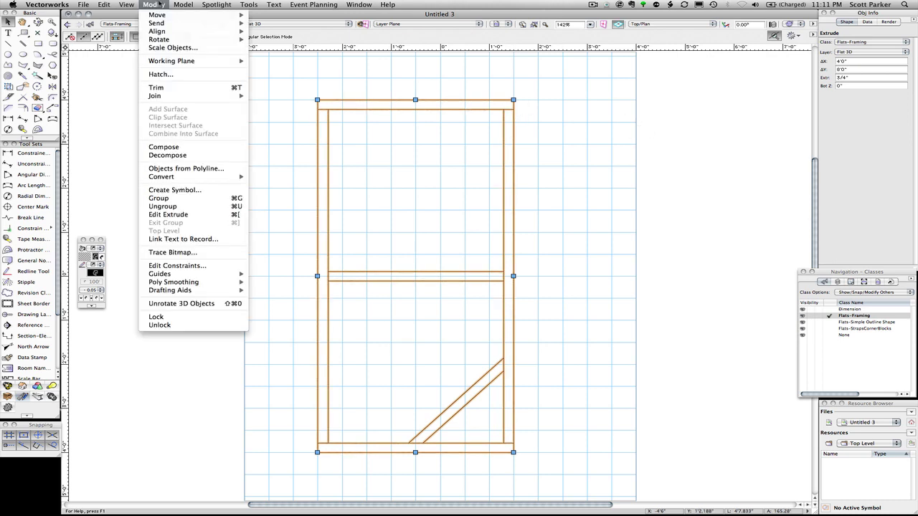
- Ungroup the extrusion into separate boards, check left and right isometric, then return to Top/Plan
click(234, 207)
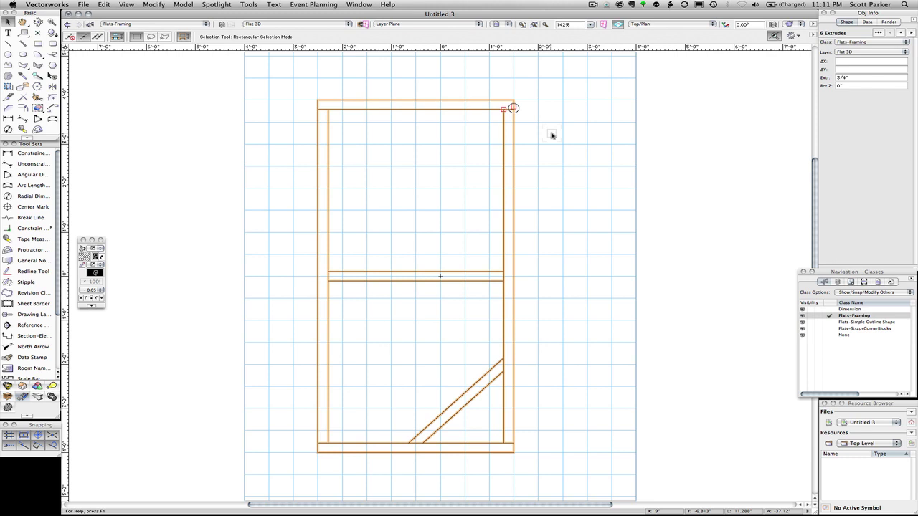
click(552, 134)
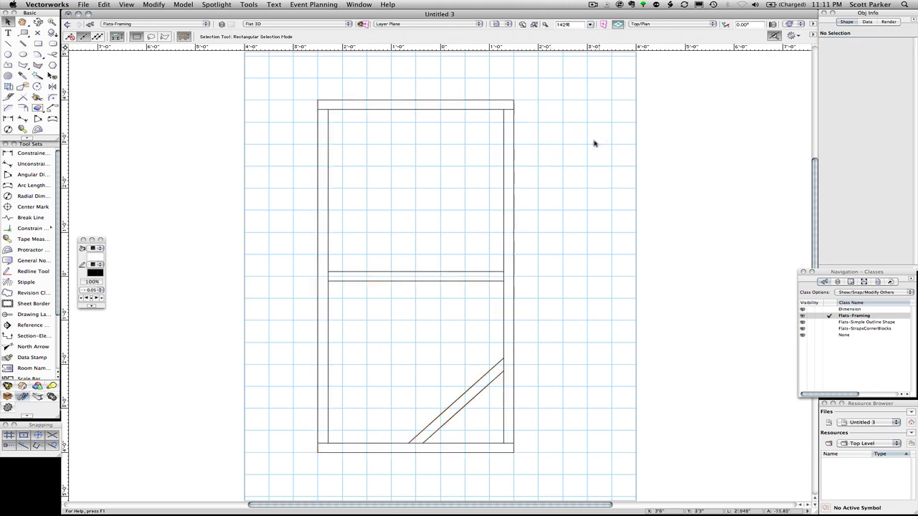
key(1)
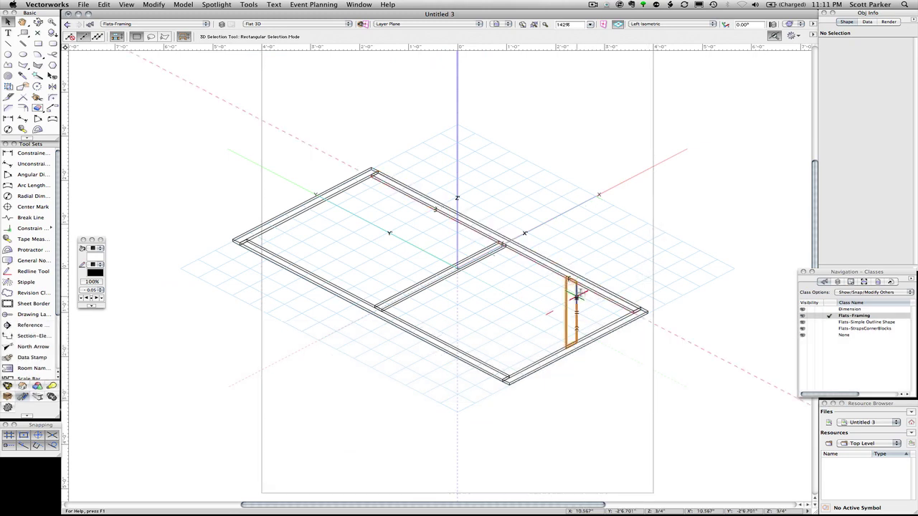
key(3)
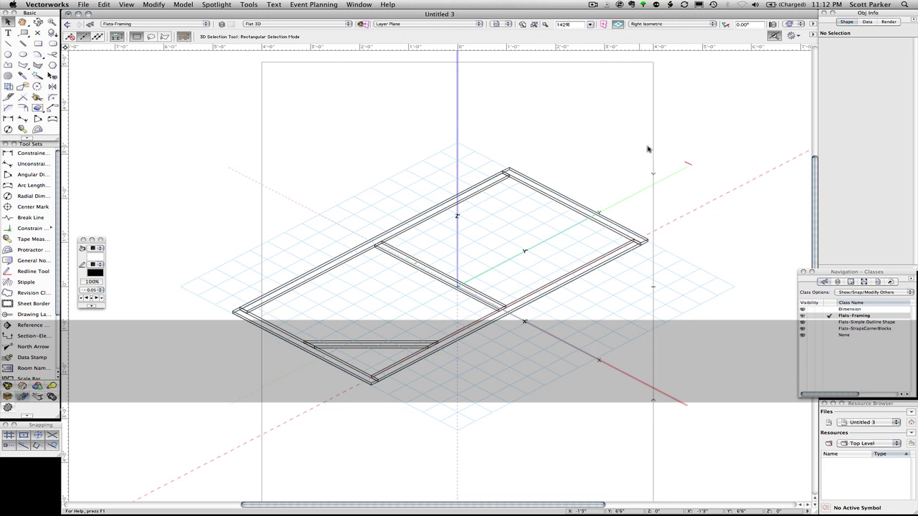
key(0)
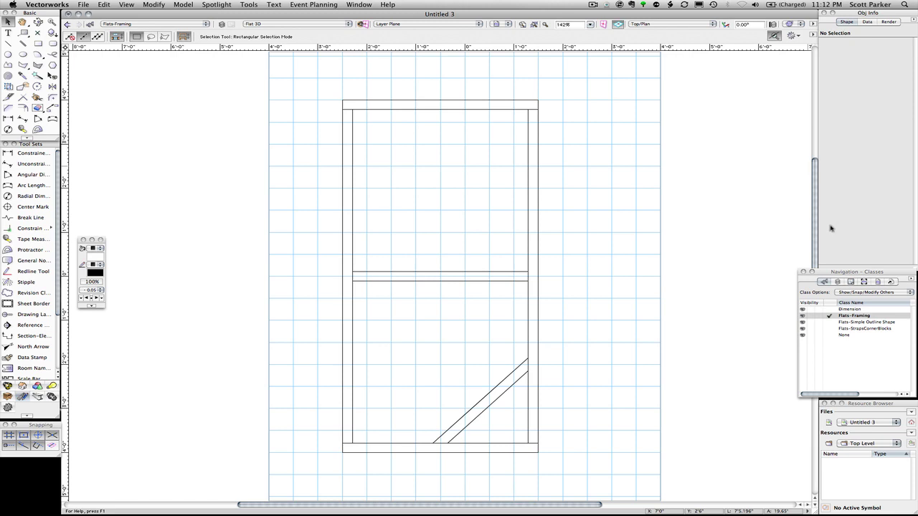
- Make Flats-Simple Outline Shape active with Show/Snap Others, then select the 4×8 outline rectangle
click(829, 323)
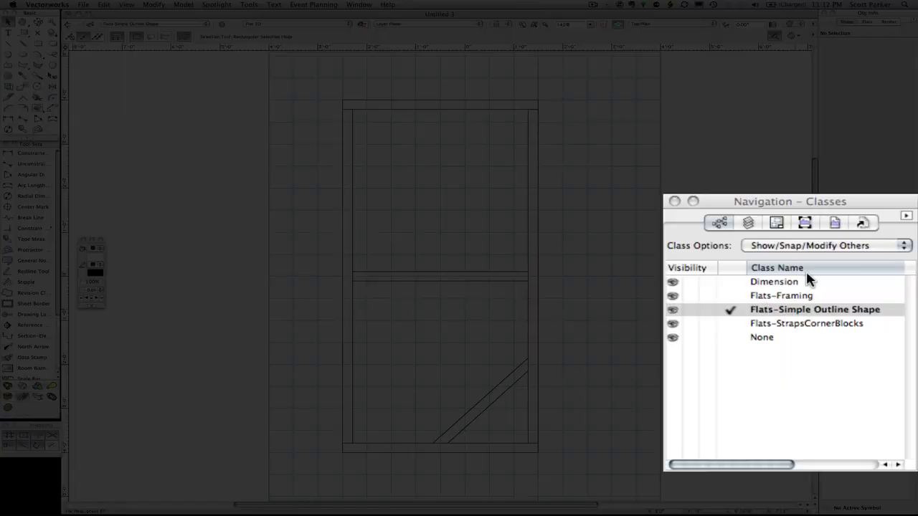
click(836, 310)
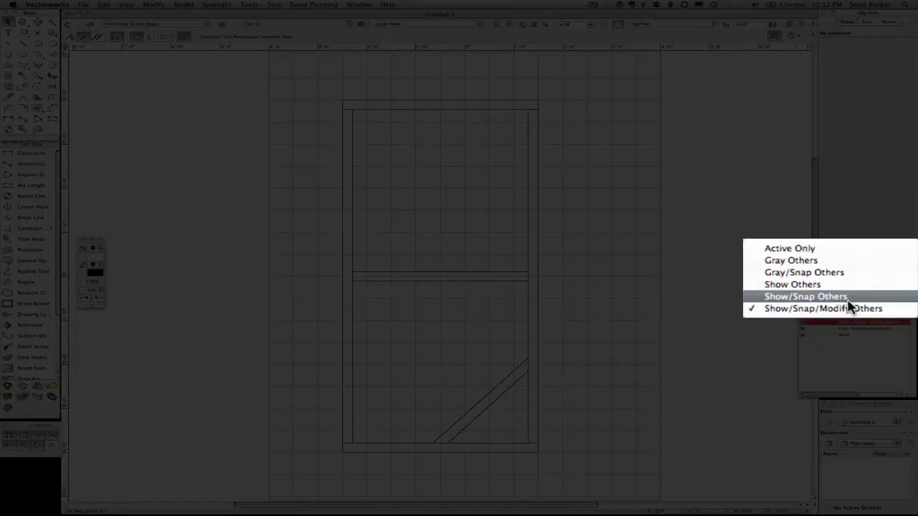
click(844, 298)
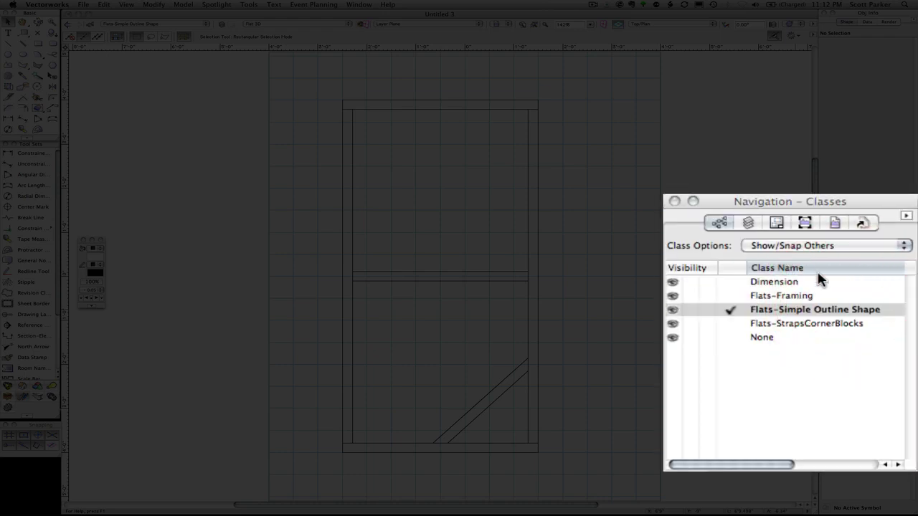
click(808, 316)
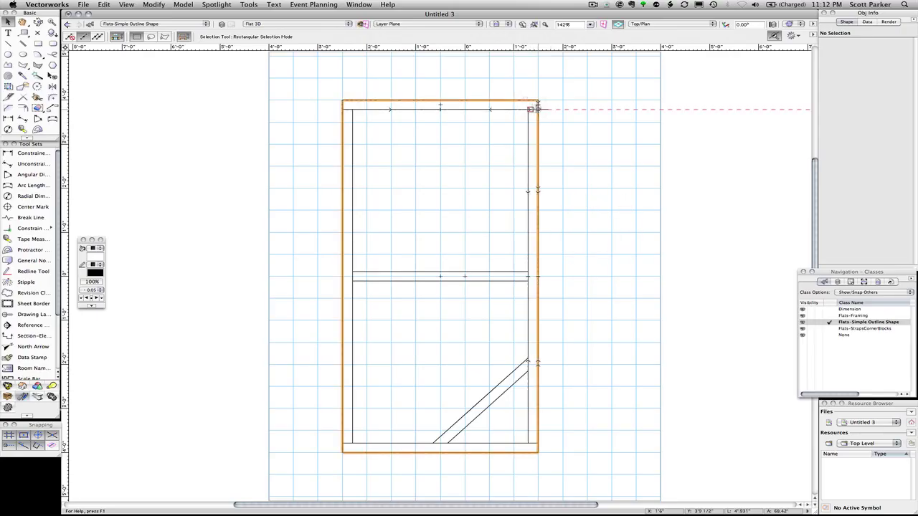
click(536, 108)
click(660, 234)
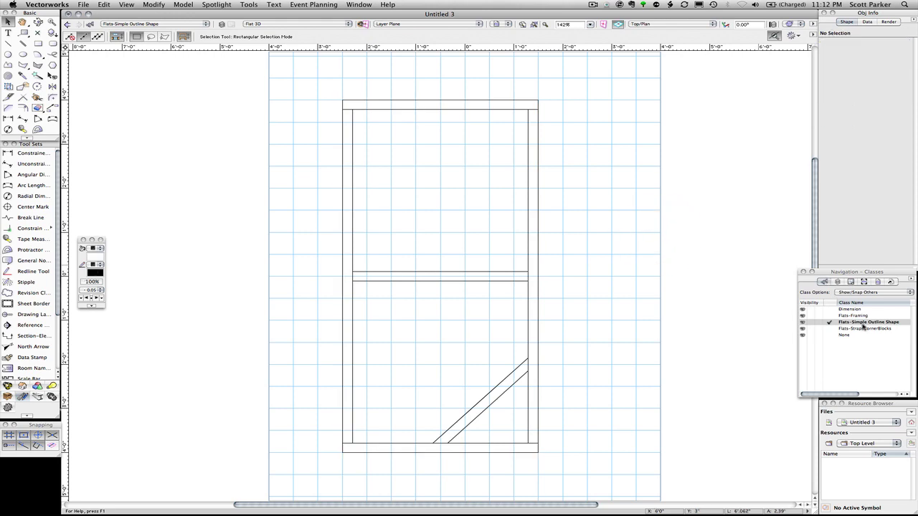
click(854, 294)
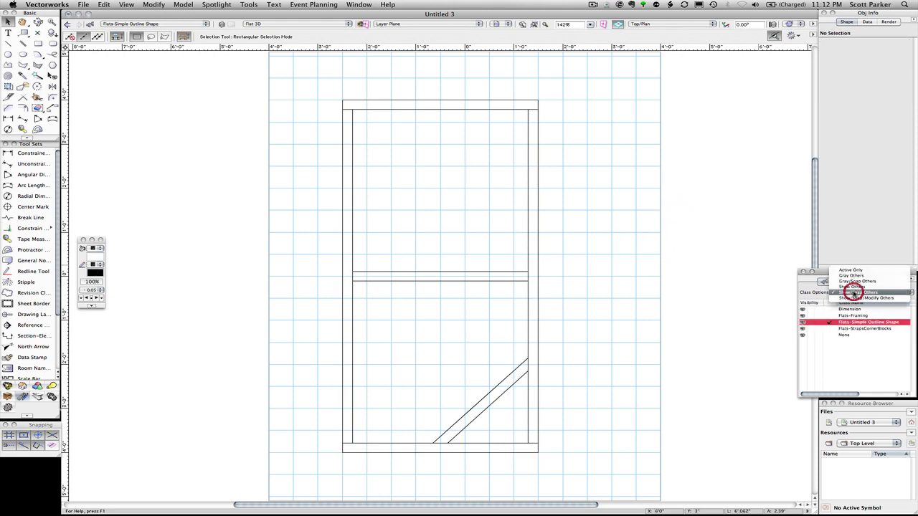
click(855, 297)
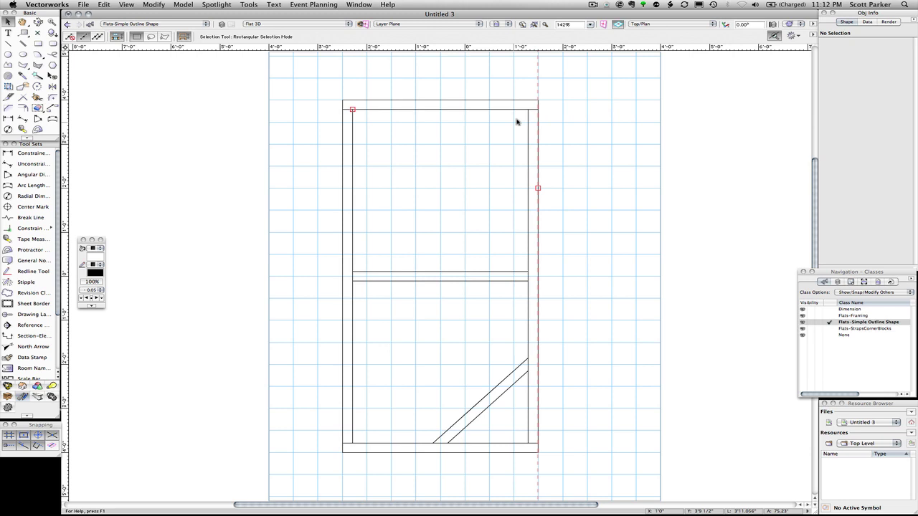
click(862, 293)
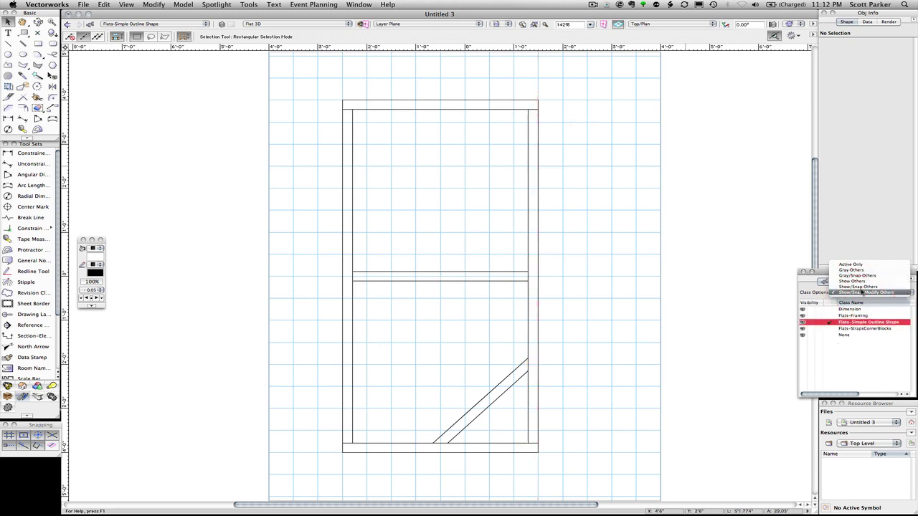
click(864, 286)
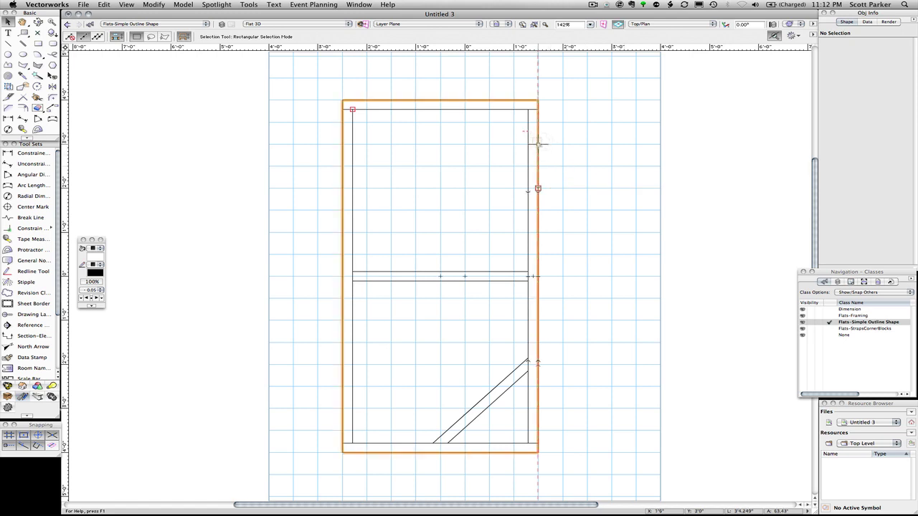
click(538, 142)
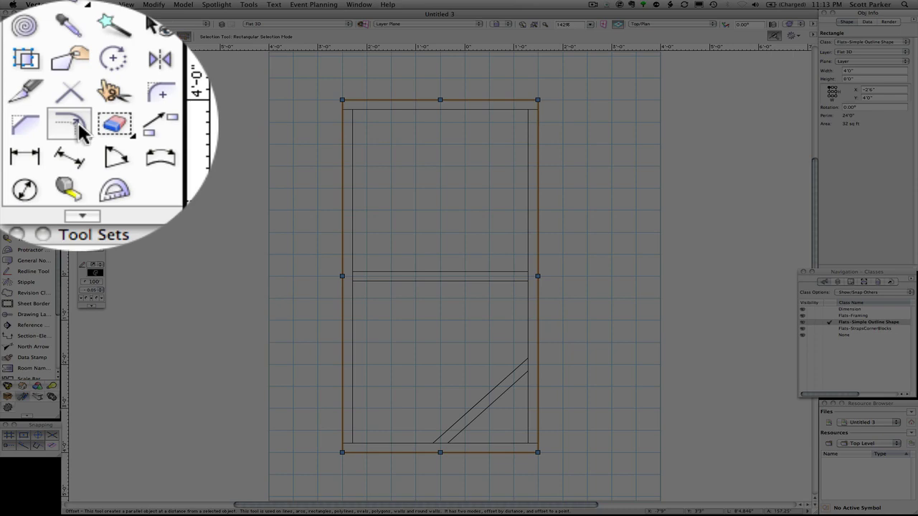
- Offset the outline 3/4" inward to create a 3'10 1/2" by 7'10 1/2" rectangle
click(23, 107)
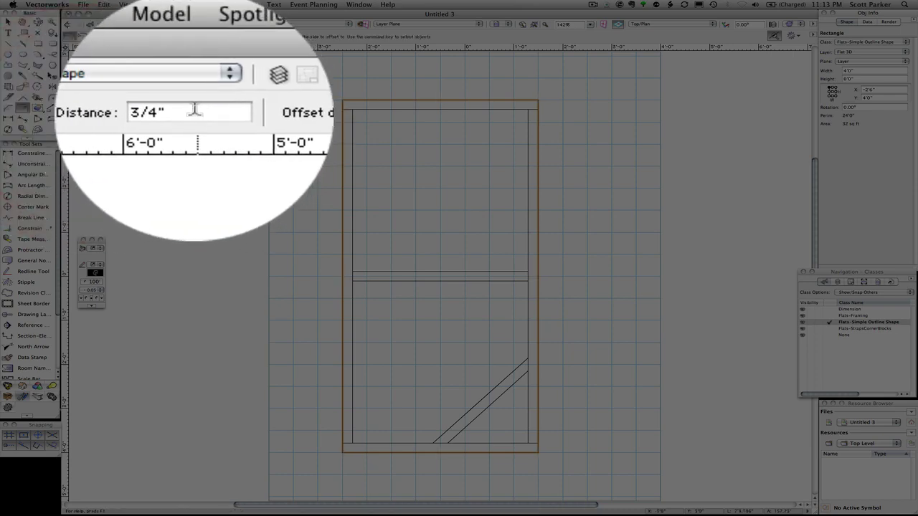
click(195, 111)
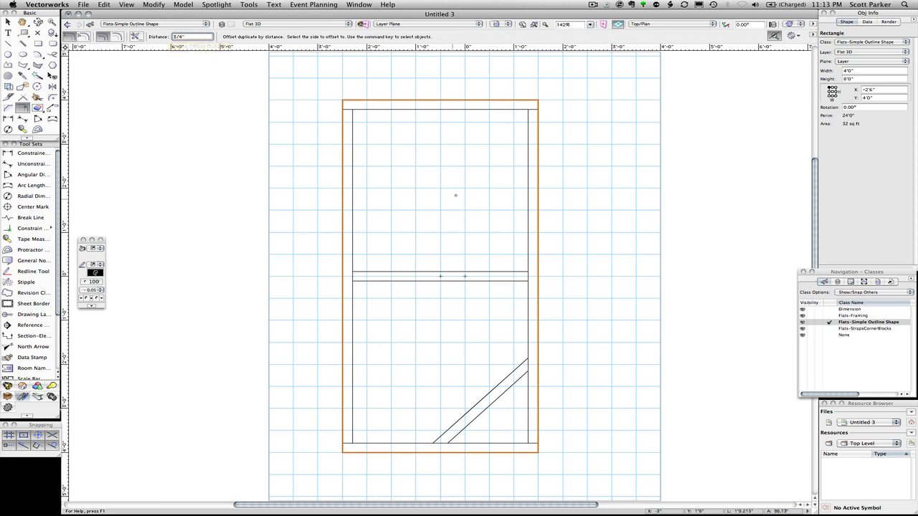
click(475, 200)
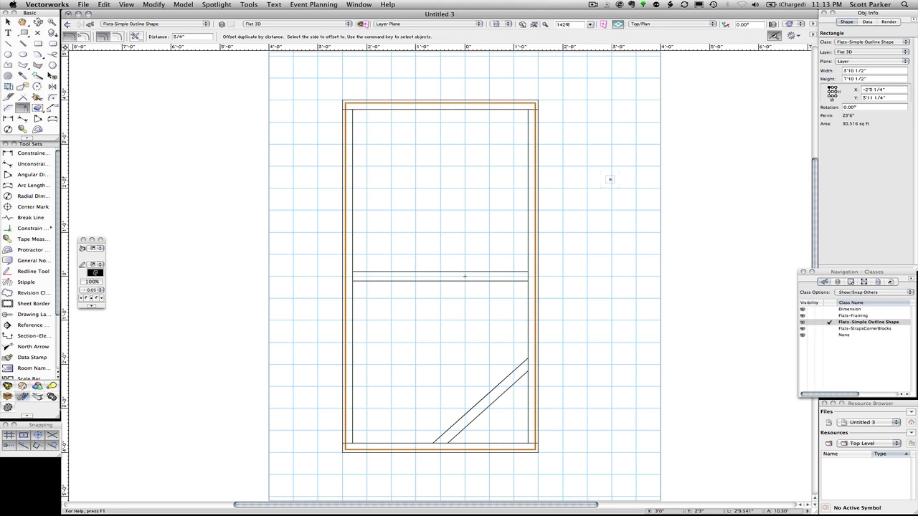
- In Flats-StrapsCornerBlocks, draw a closed 9" right-triangle polyline at the inner top-left corner
click(830, 329)
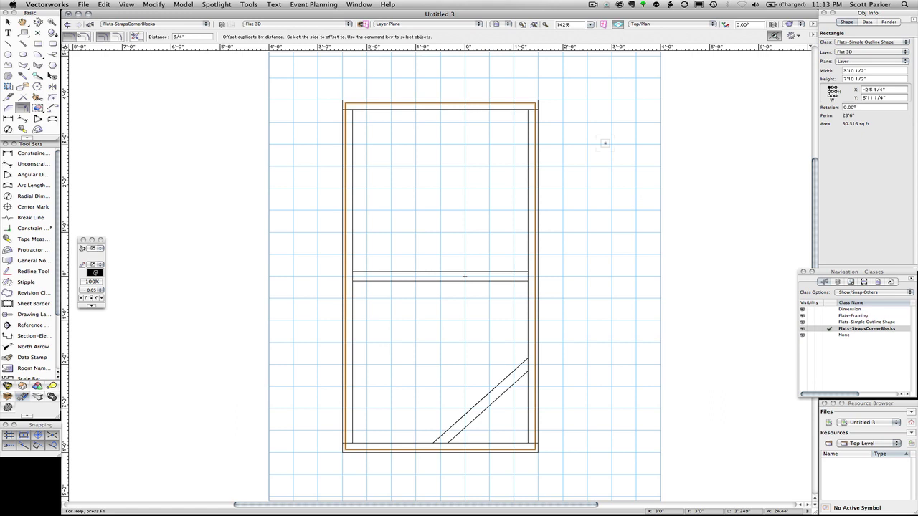
scroll(362, 109, up, 8)
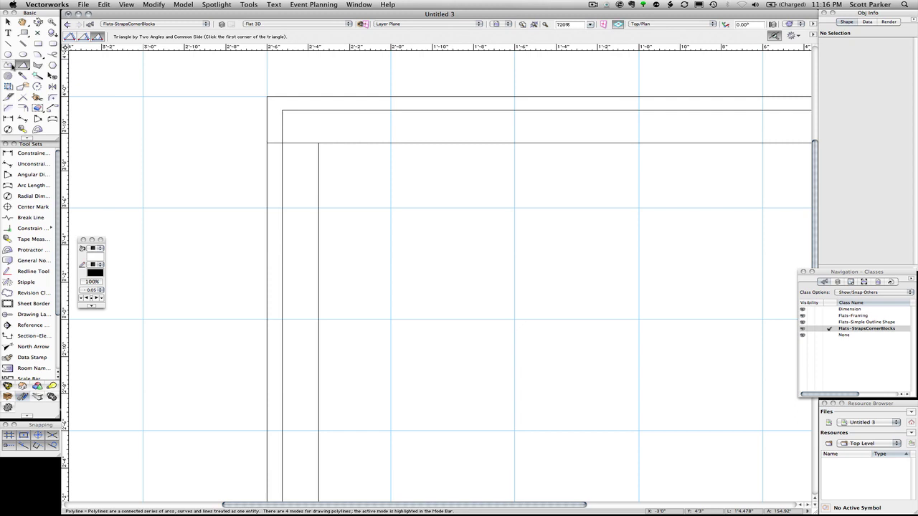
click(9, 64)
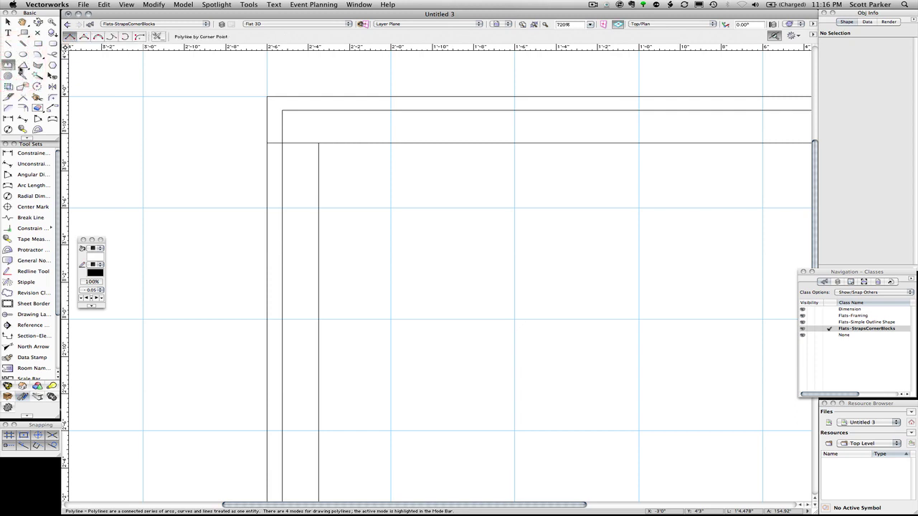
click(282, 110)
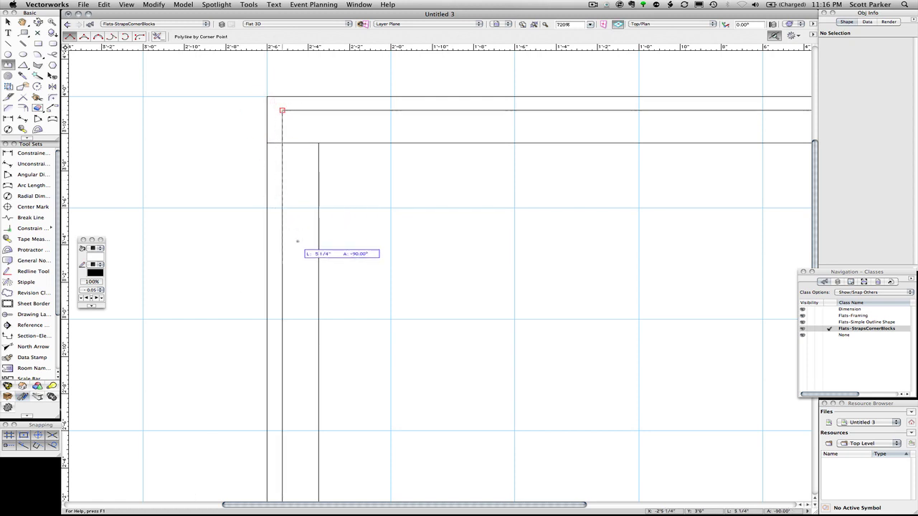
text(9)
key(Return)
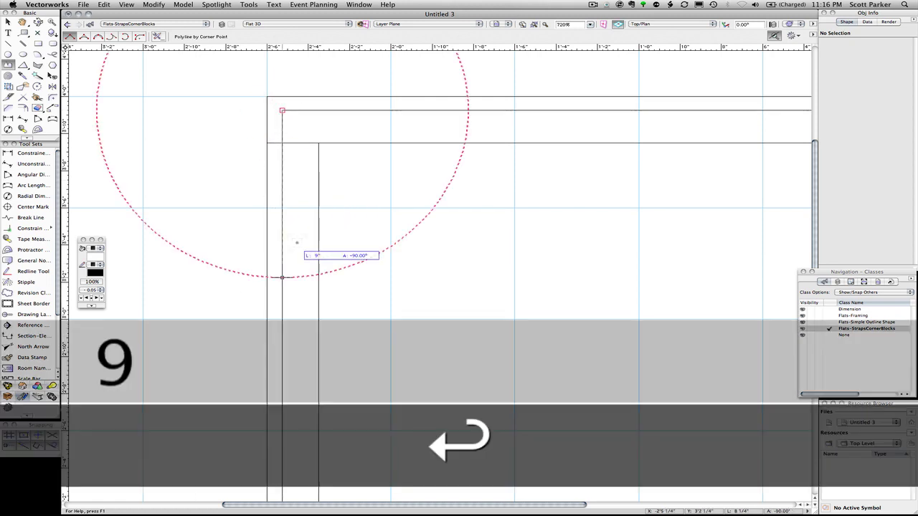
click(297, 242)
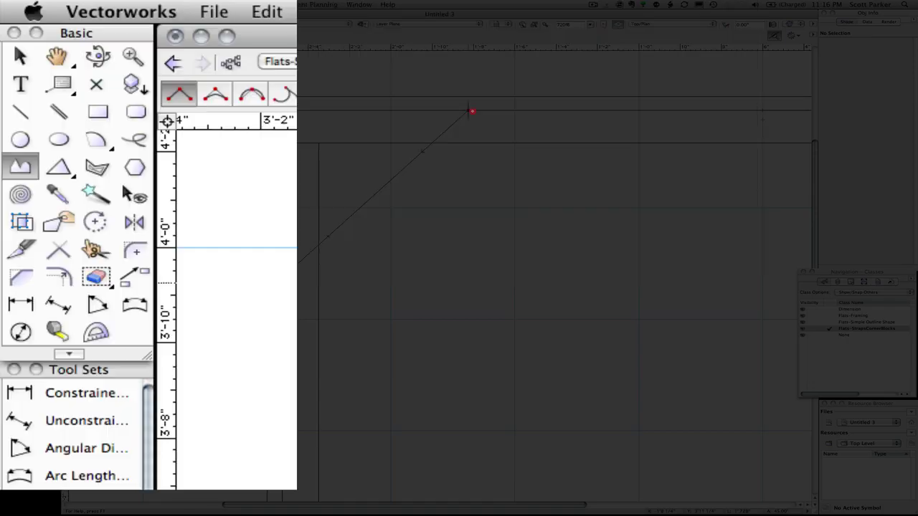
click(467, 109)
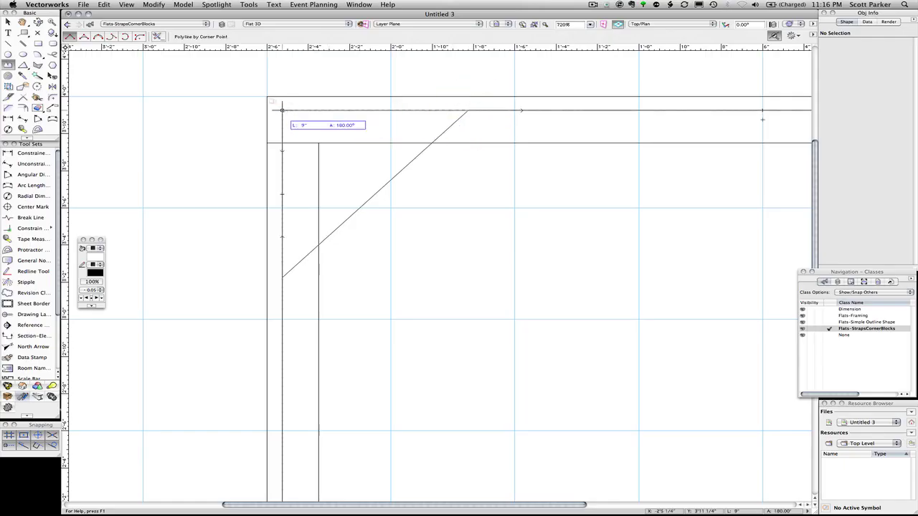
click(282, 110)
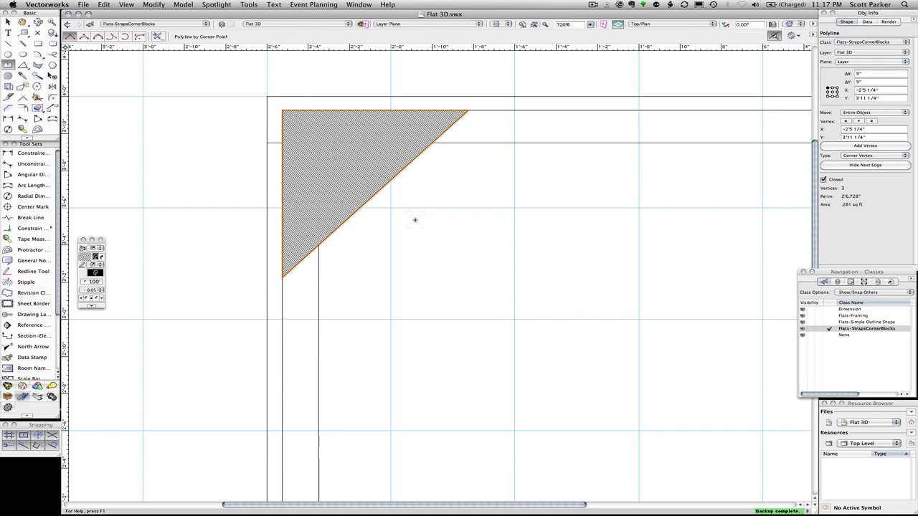
- Extrude the corner triangle 0.25" thick
key(super+e)
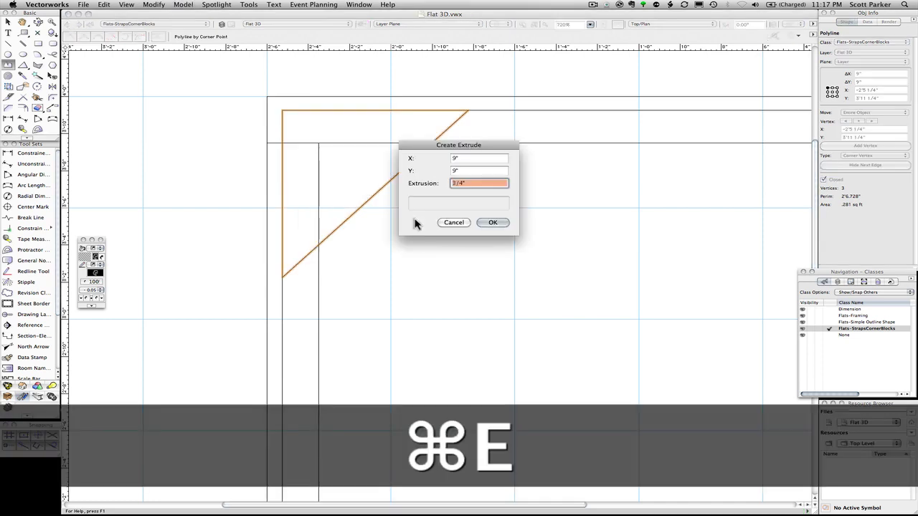
text(.25)
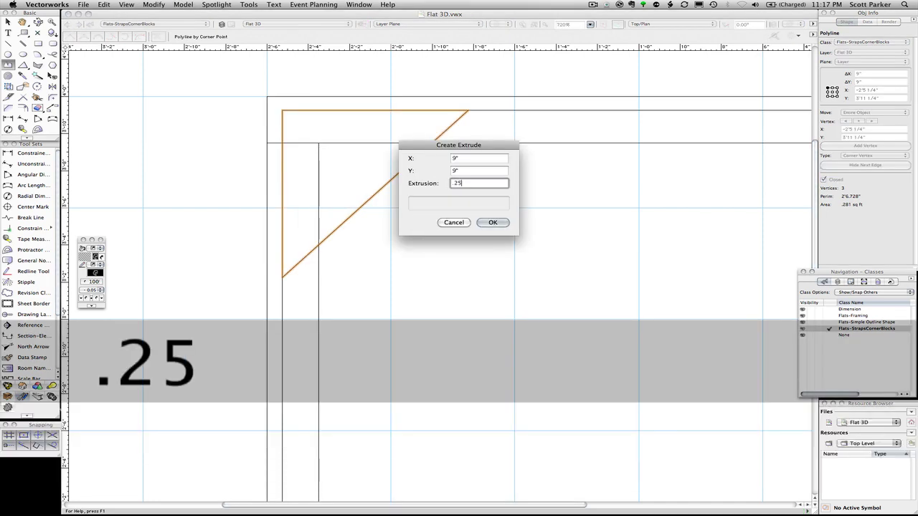
key(Return)
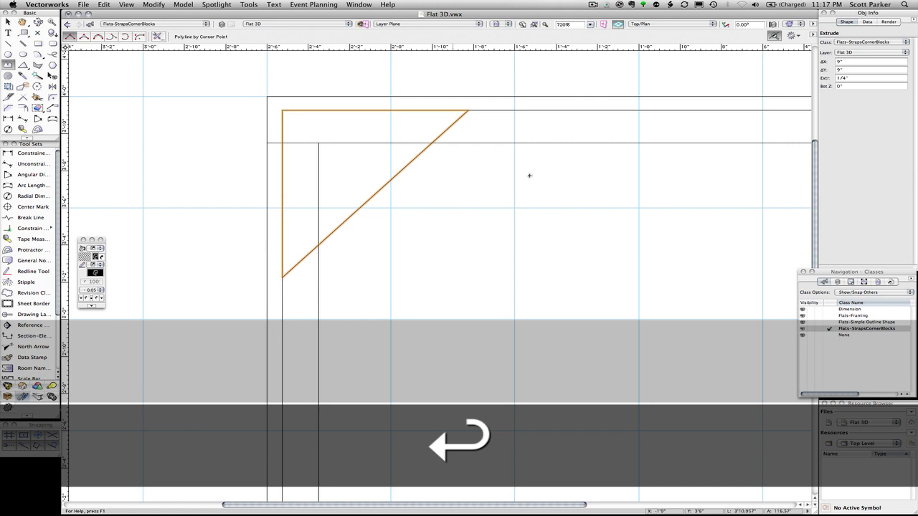
scroll(543, 177, down, 3)
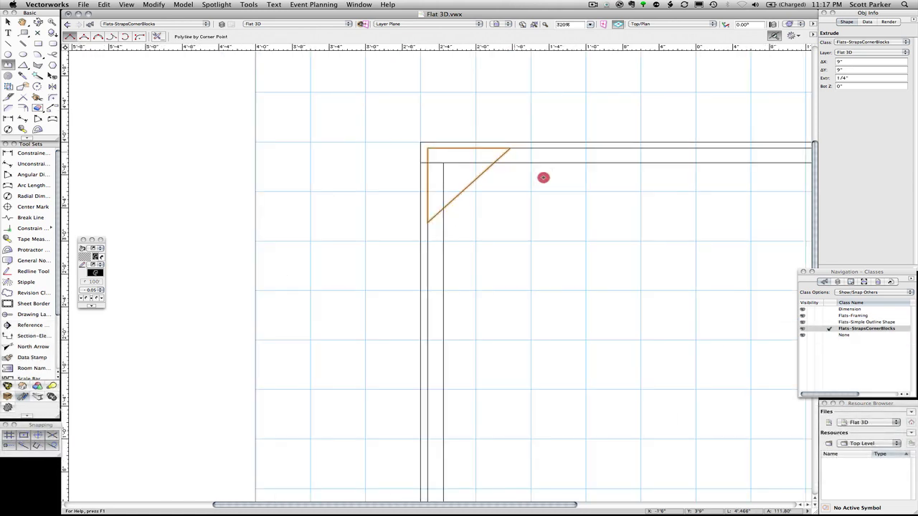
drag(543, 176, 306, 160)
key(p)
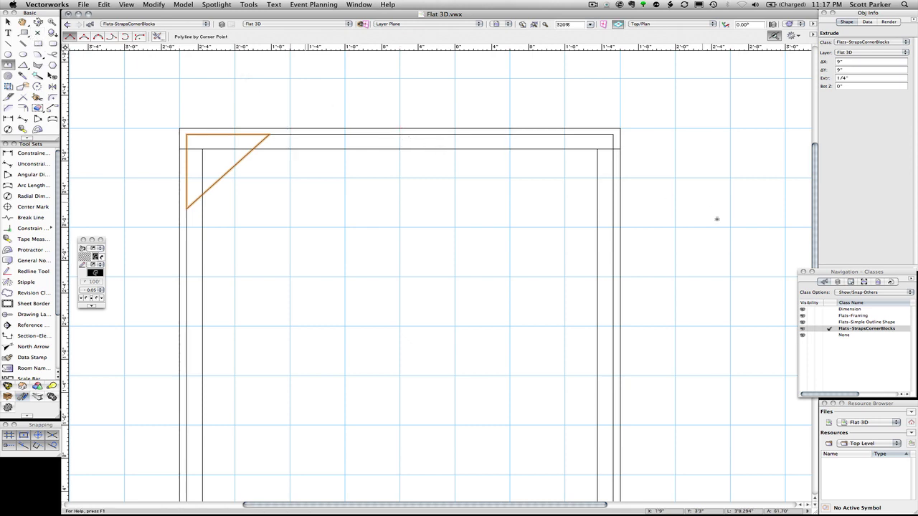
- Keep Flats-StrapsCornerBlocks active and grey out the Flats-Simple Outline Shape class
click(829, 323)
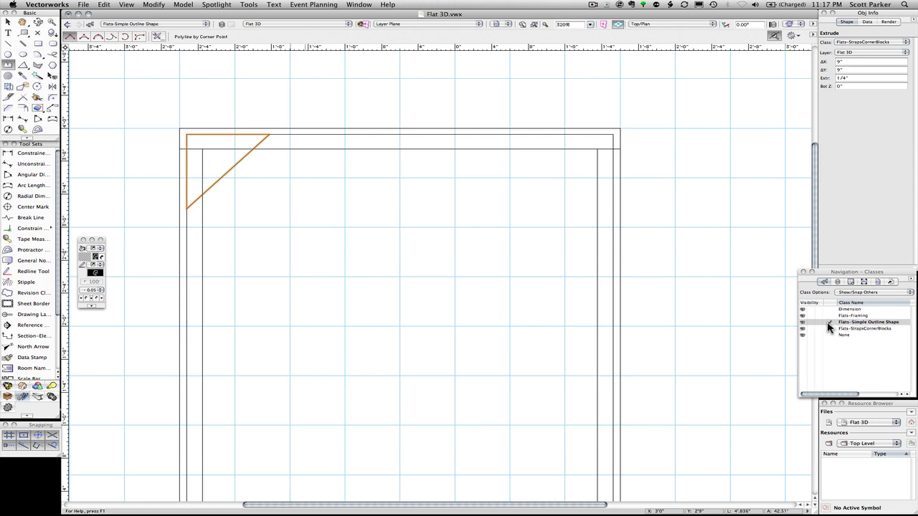
click(829, 329)
click(811, 322)
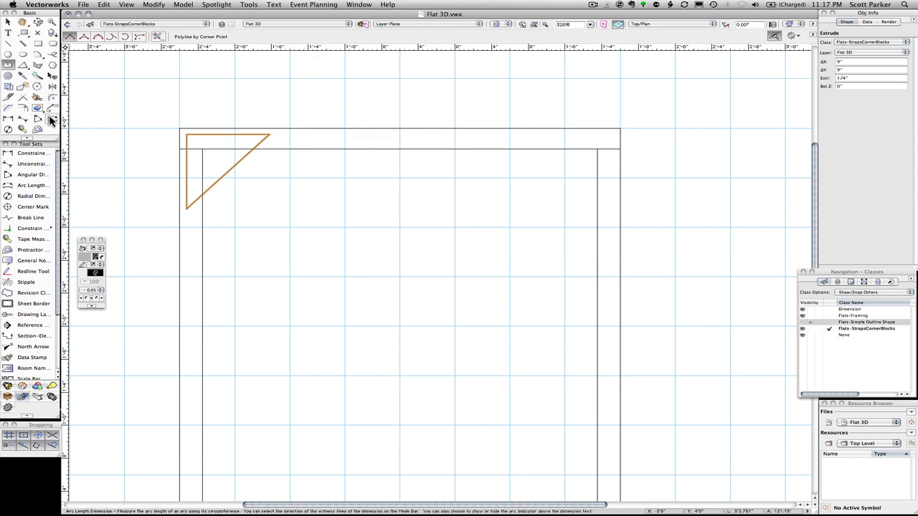
- Mirror a duplicate of the corner block across the flat's vertical centre into the top-right corner
click(48, 88)
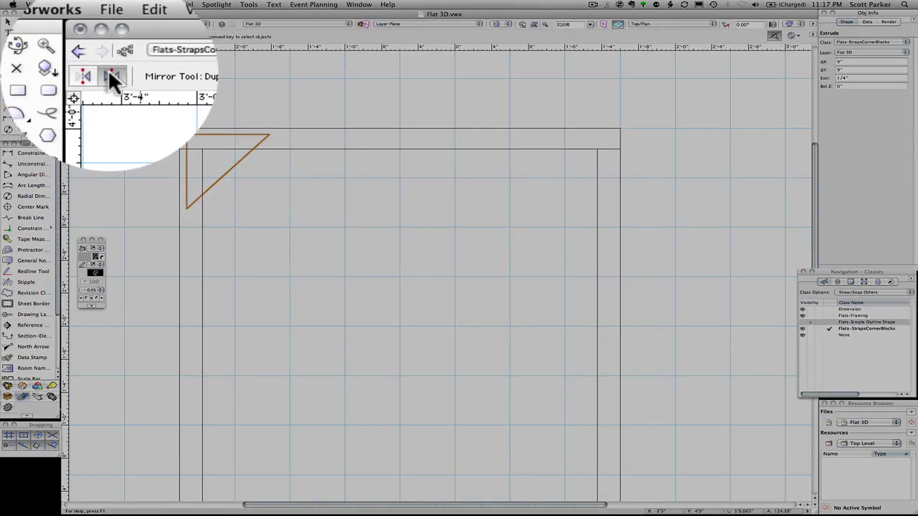
click(109, 72)
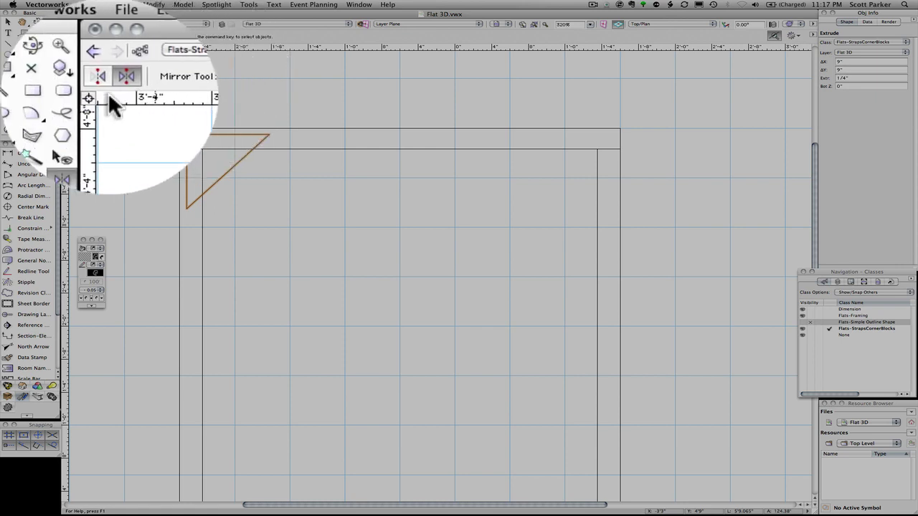
click(108, 77)
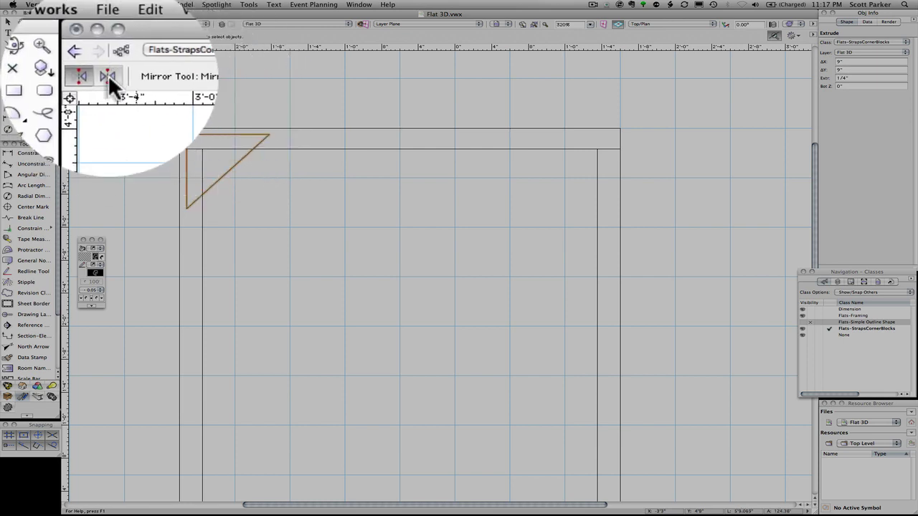
click(85, 35)
click(398, 129)
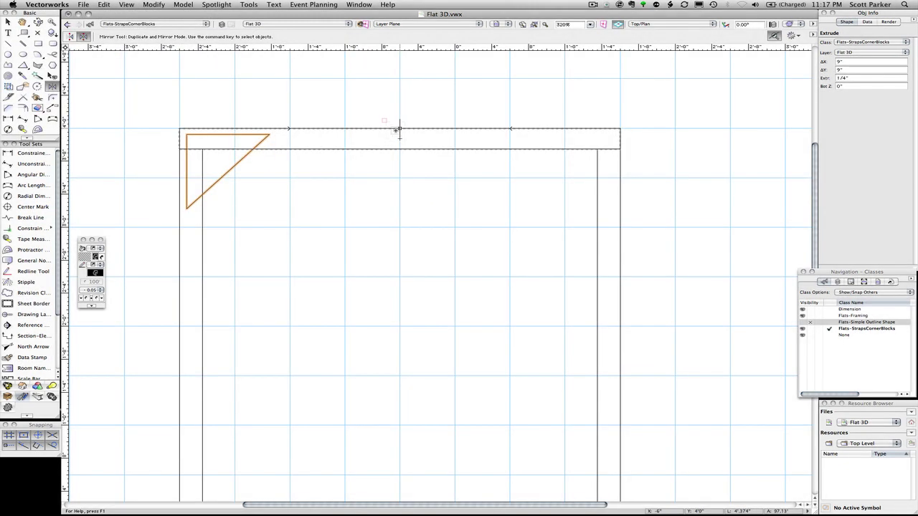
click(400, 217)
- Select both top corner blocks and mirror copies of them down into the bottom corners
key(x)
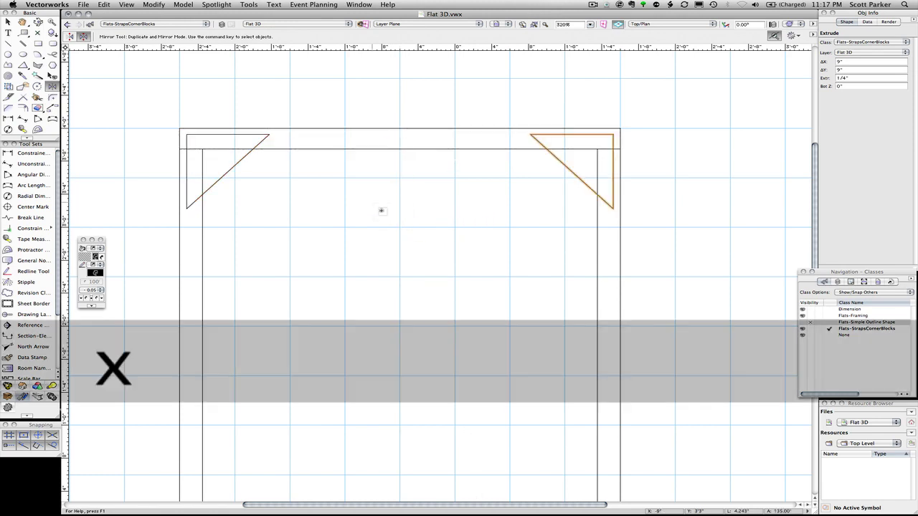
shift+click(249, 154)
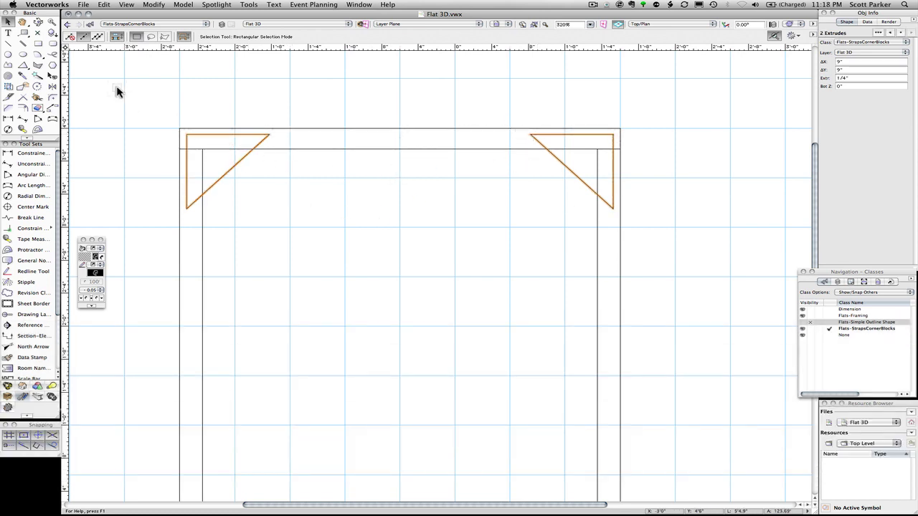
key(h)
drag(332, 289, 300, 142)
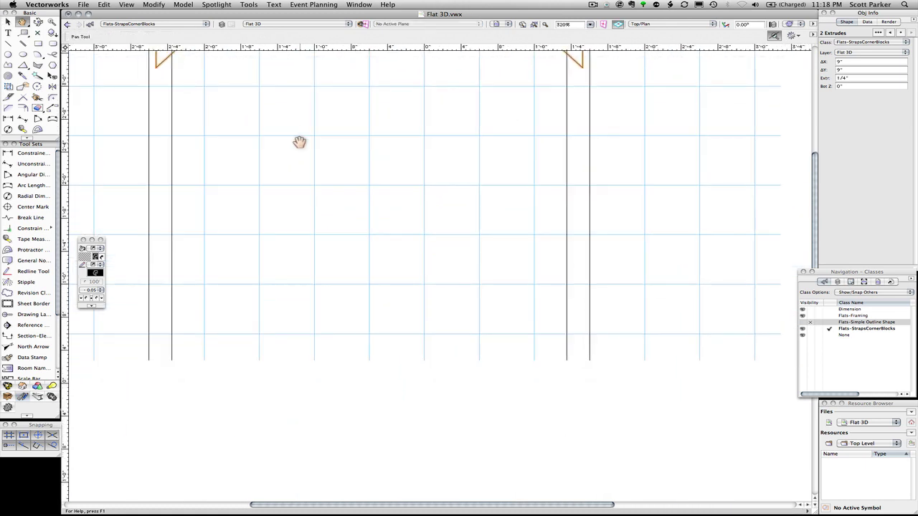
key(x)
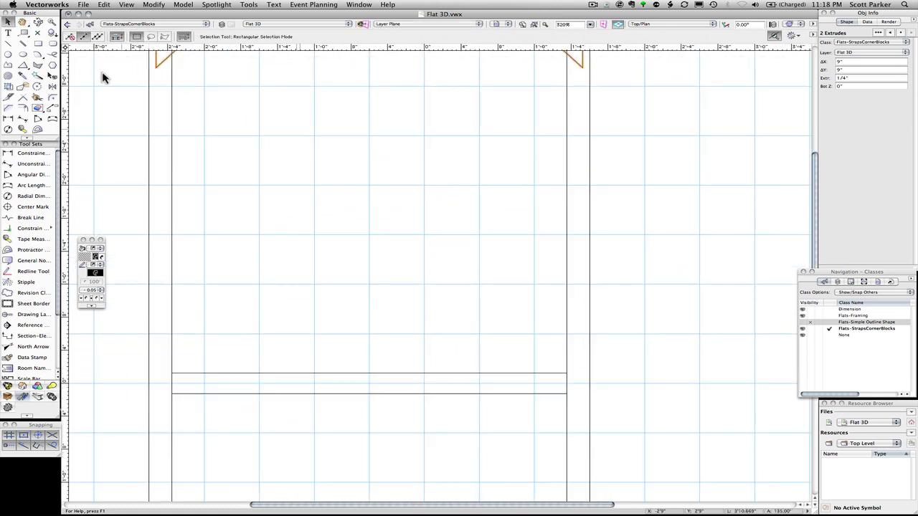
click(52, 85)
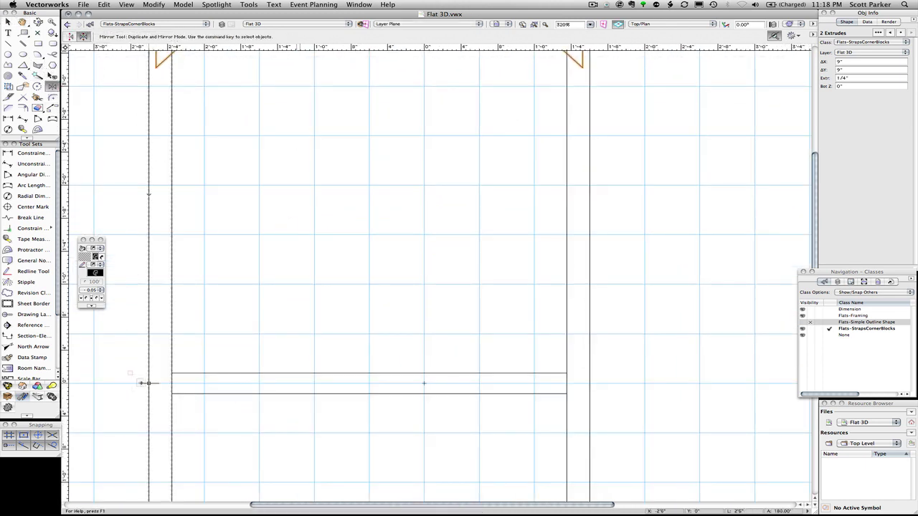
key(shift)
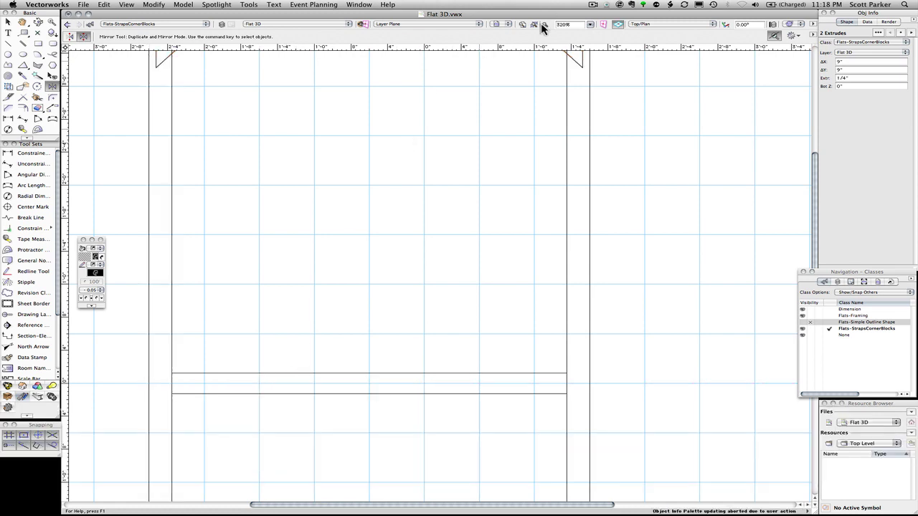
click(534, 26)
click(522, 26)
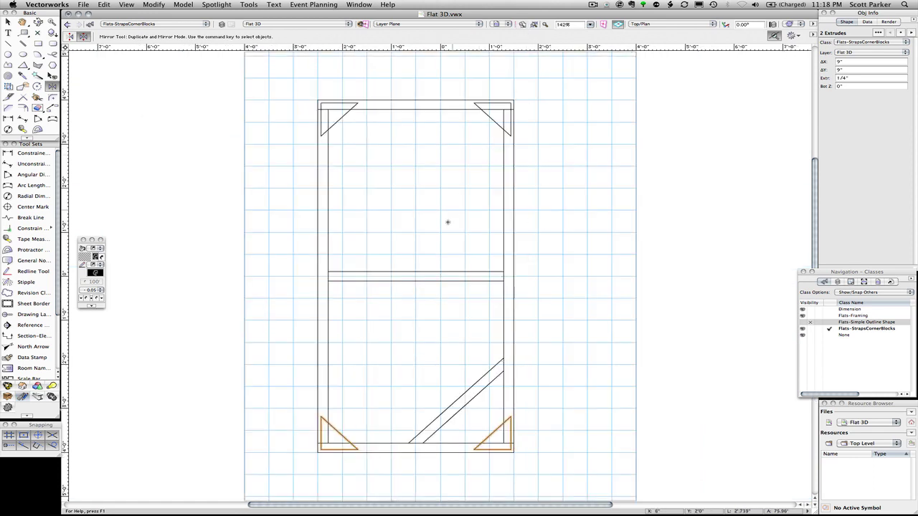
- Make the Flats-Simple Outline Shape class visible again
click(803, 323)
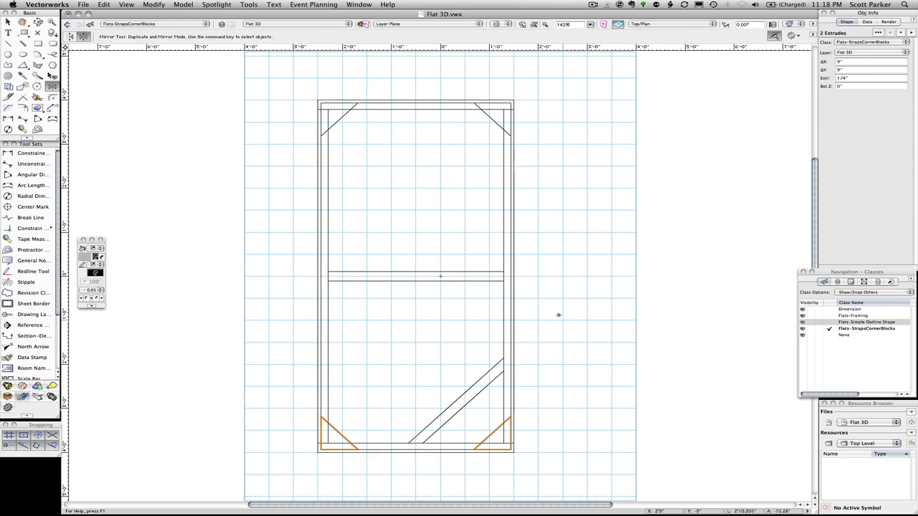
scroll(388, 293, up, 3)
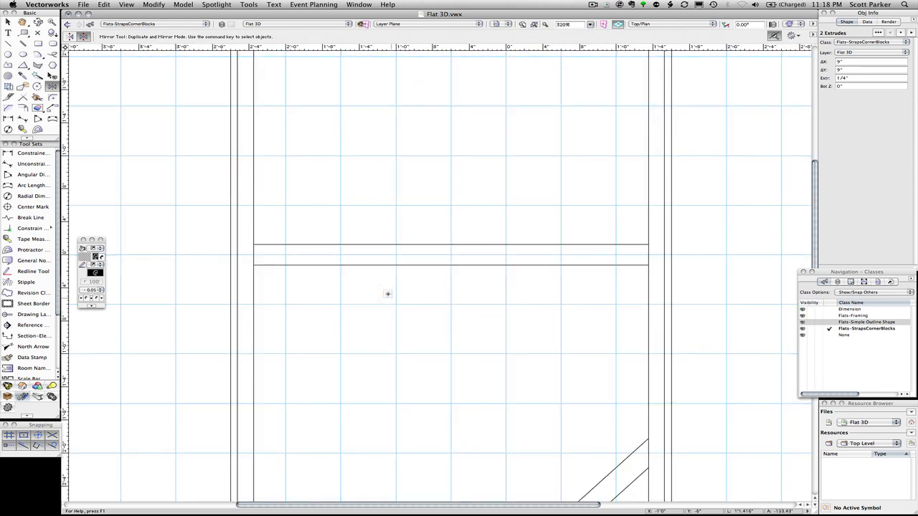
scroll(388, 293, up, 2)
scroll(387, 293, down, 2)
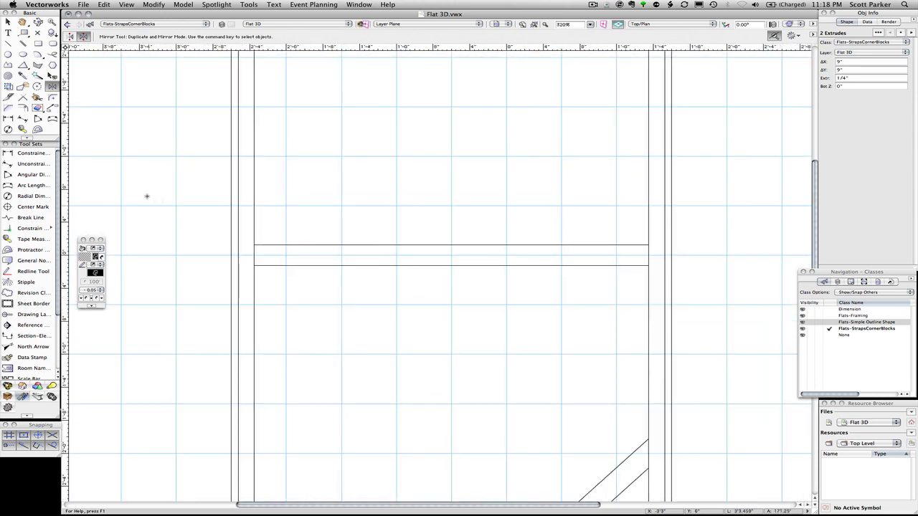
- Draw a 2 1/4" by 9" rectangle above the middle rail for the corner block
click(35, 43)
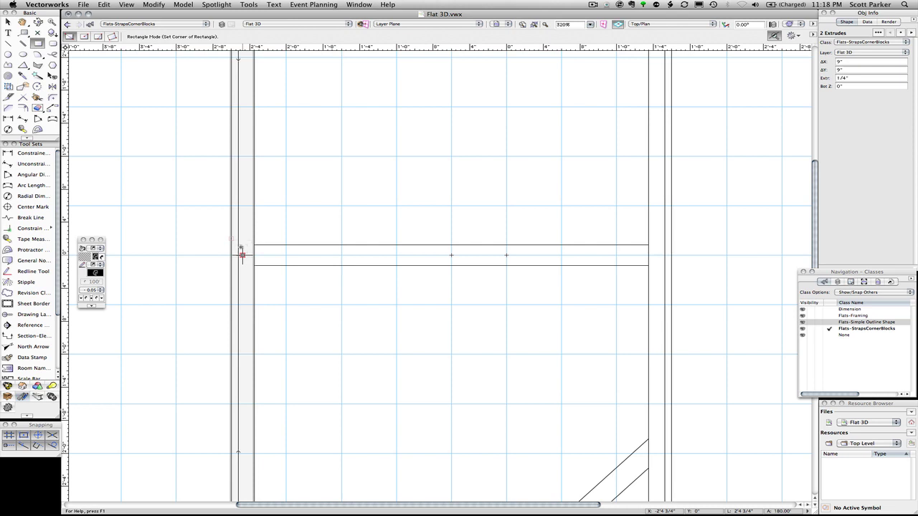
click(287, 206)
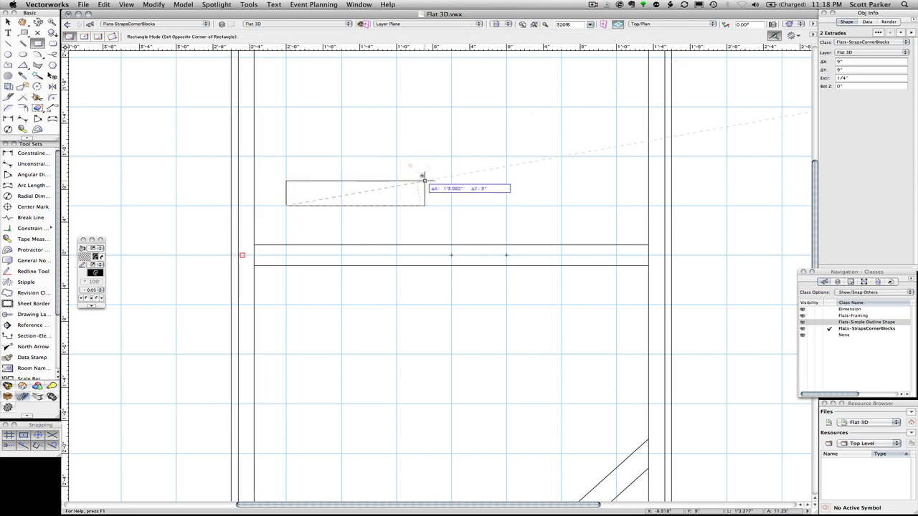
text(2.25)
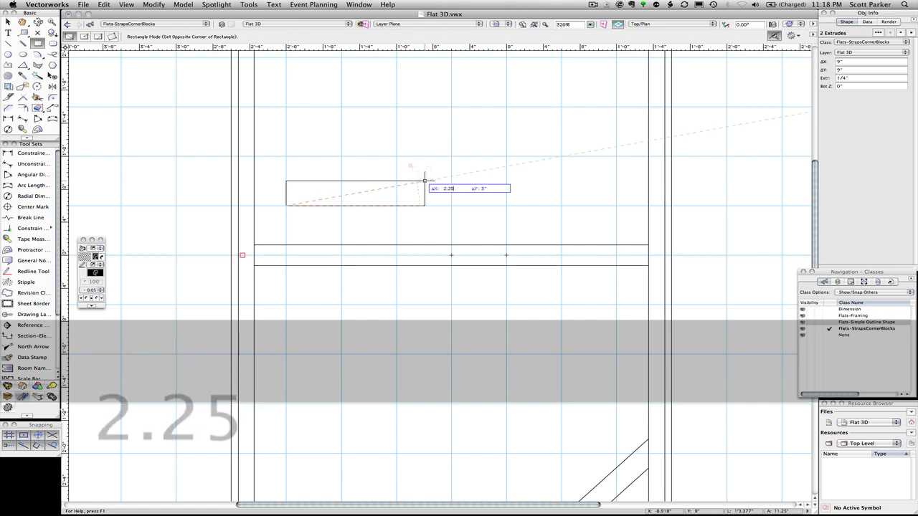
key(Tab)
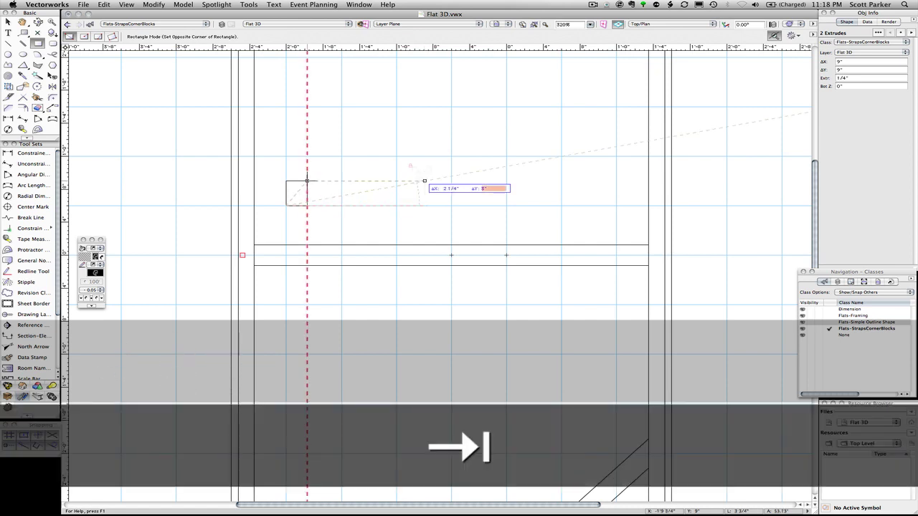
text(9)
key(Return)
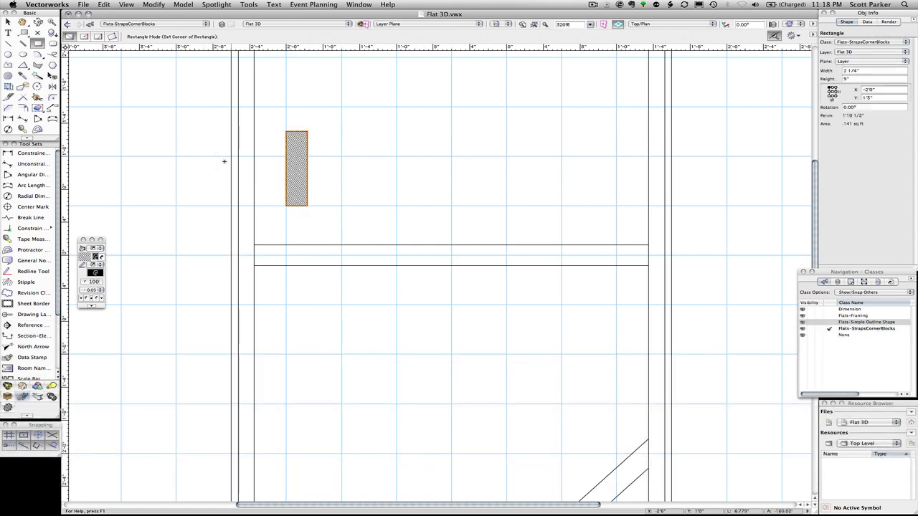
- Rotate the block 90° and move it onto the top rail, flush with the flat's outer edge
key(super+l)
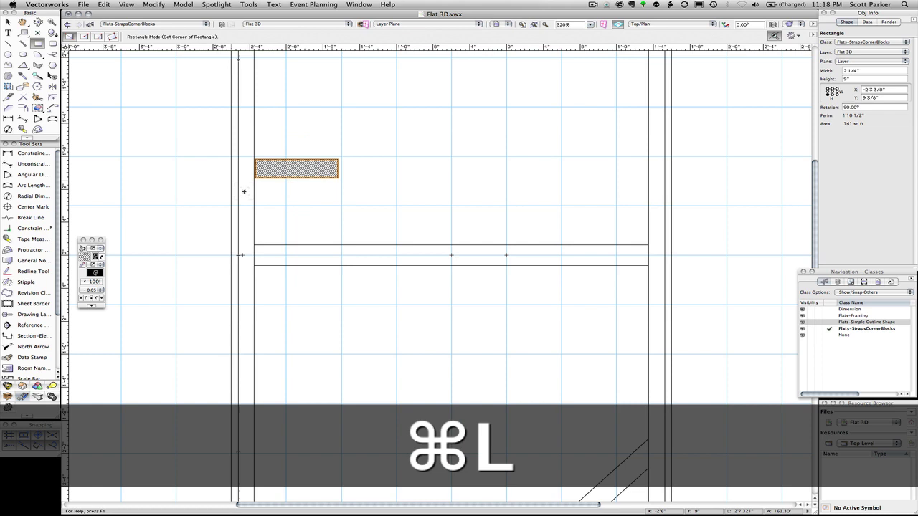
key(x)
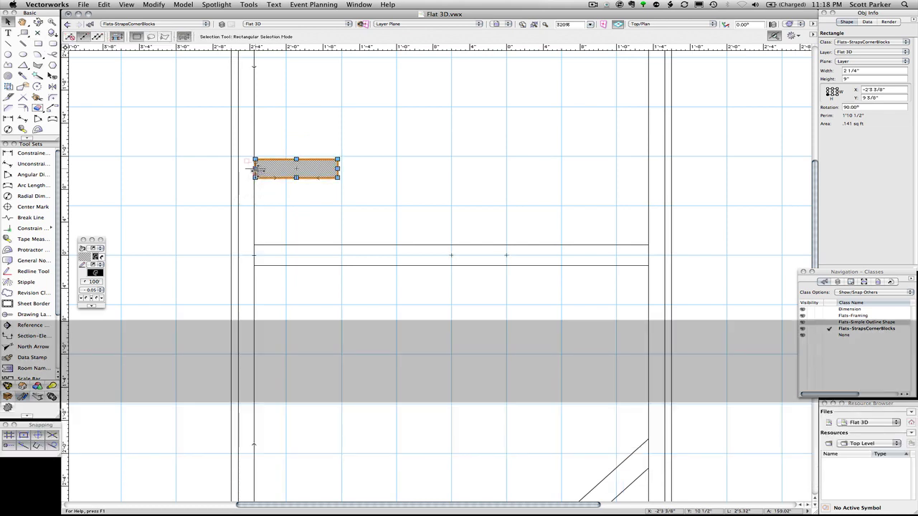
drag(256, 169, 255, 258)
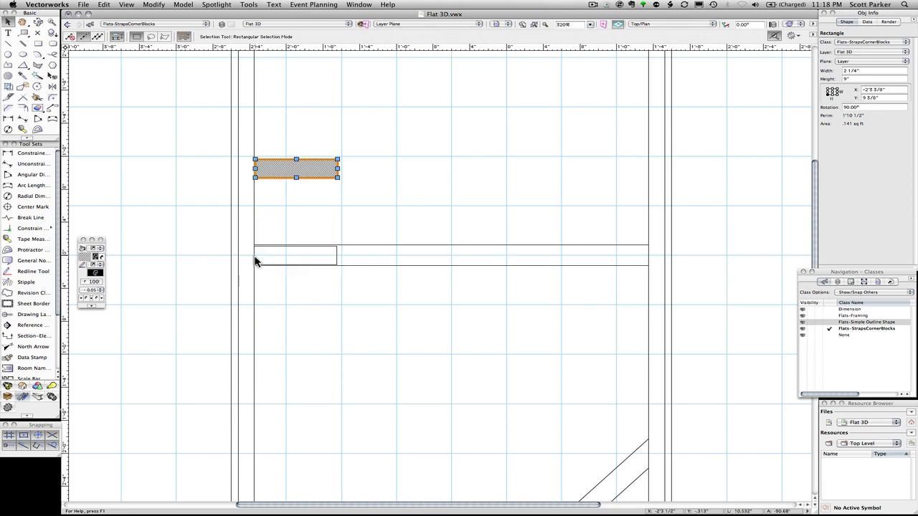
scroll(256, 258, up, 2)
scroll(256, 259, up, 5)
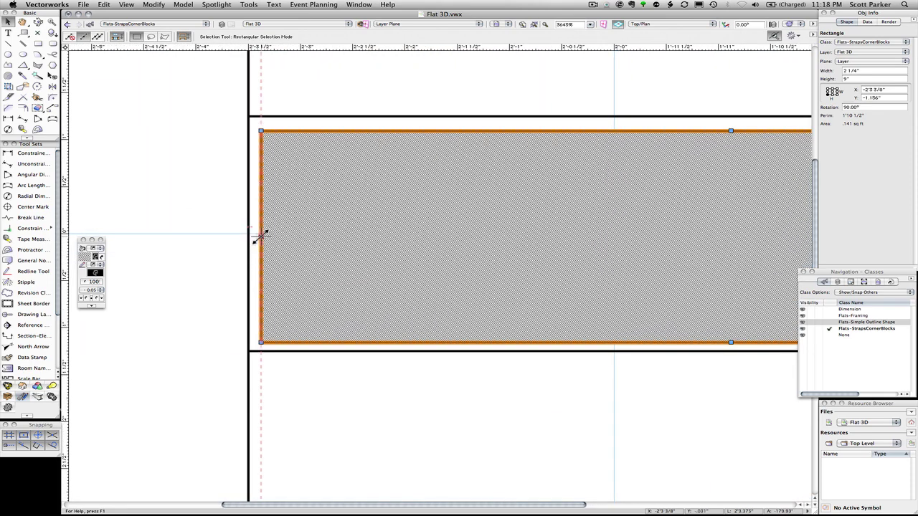
drag(258, 234, 244, 238)
key(h)
drag(283, 259, 216, 258)
key(x)
scroll(230, 143, down, 5)
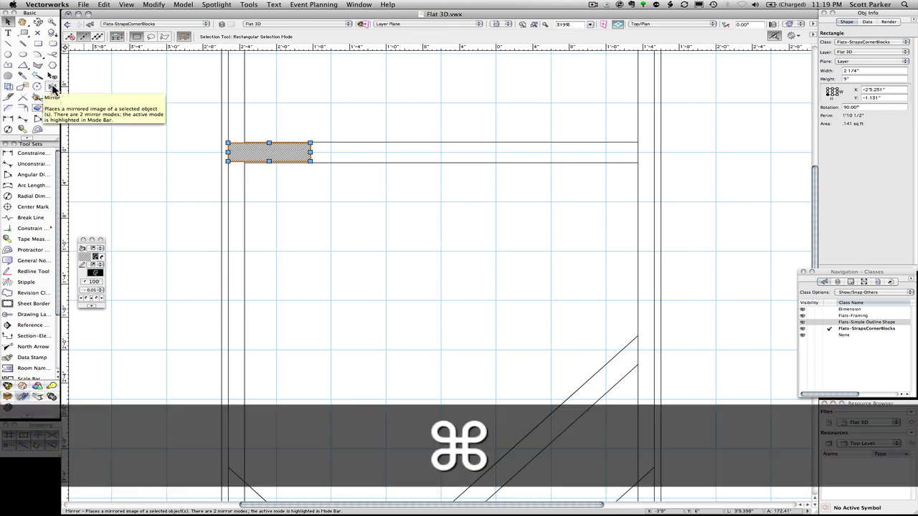
- Extrude the block 1/4" deep and mirror a copy to the rail's right end
key(super+e)
key(Return)
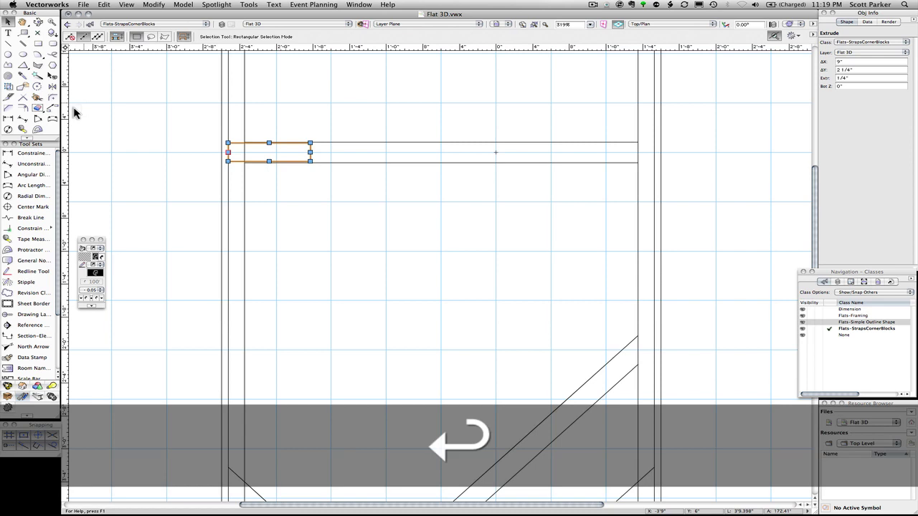
click(52, 86)
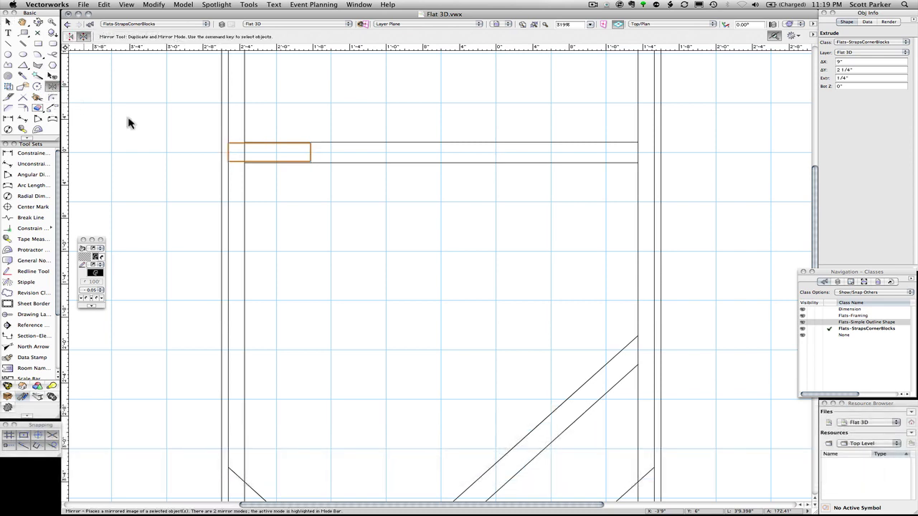
click(441, 153)
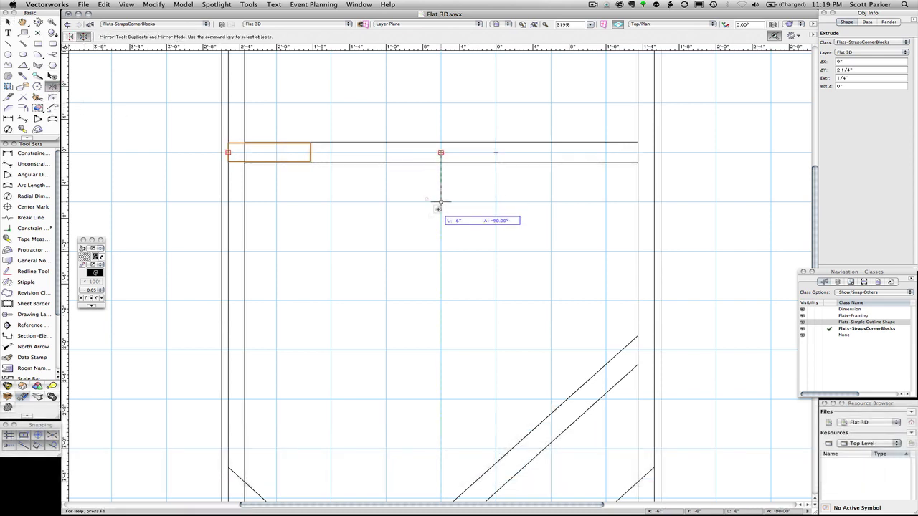
click(439, 205)
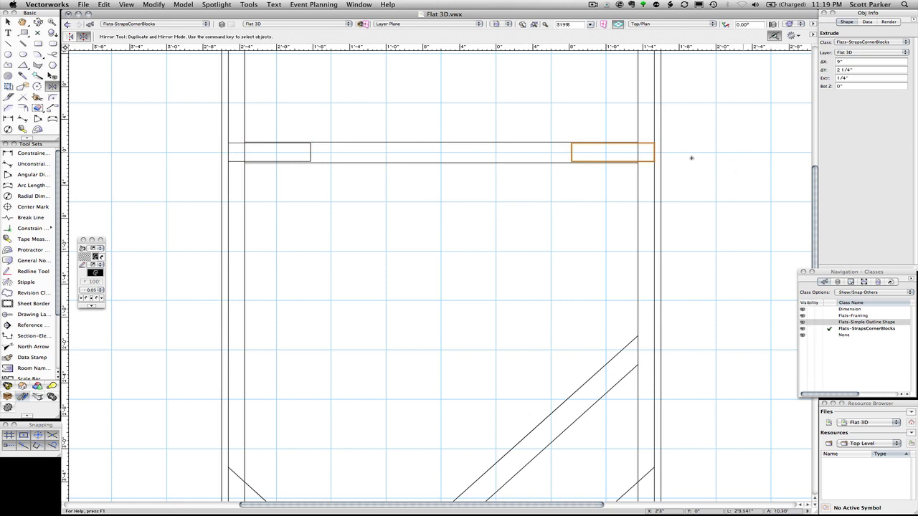
- Copy the corner block and pan toward the diagonal brace
scroll(650, 151, up, 4)
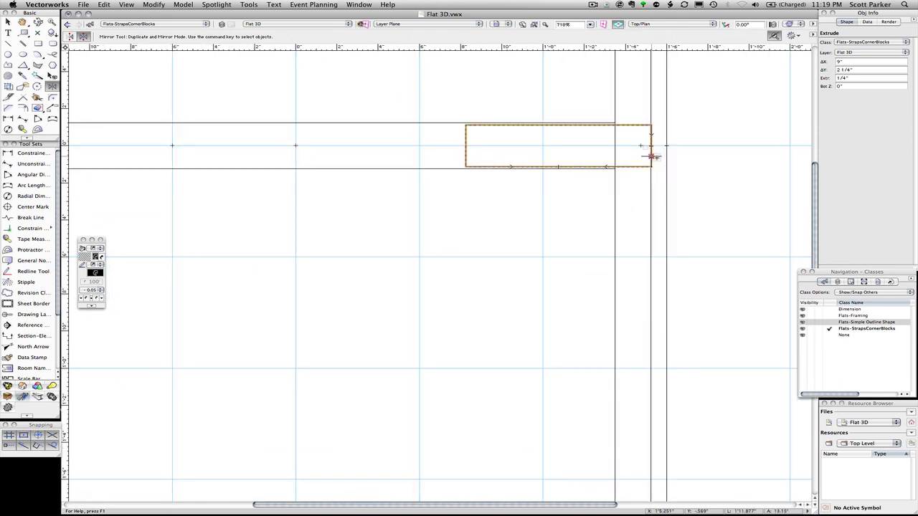
key(super+c)
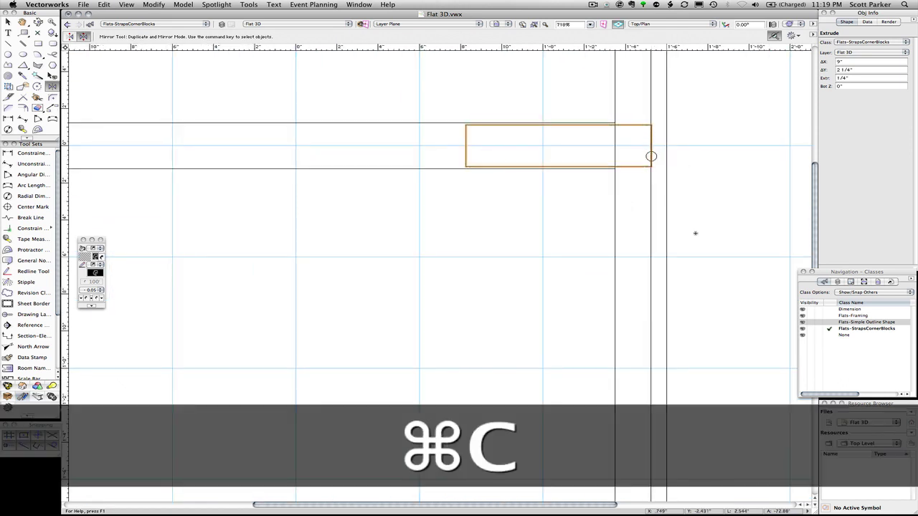
middle_drag(689, 269, 662, 74)
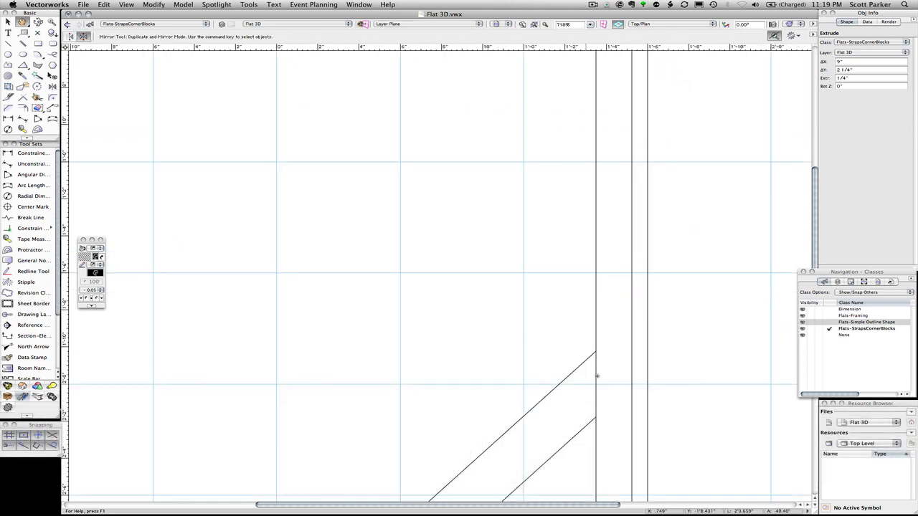
- Paste a corner block copy, rotate it −135°, and snap its corner onto the brace's top end
middle_drag(595, 400, 461, 187)
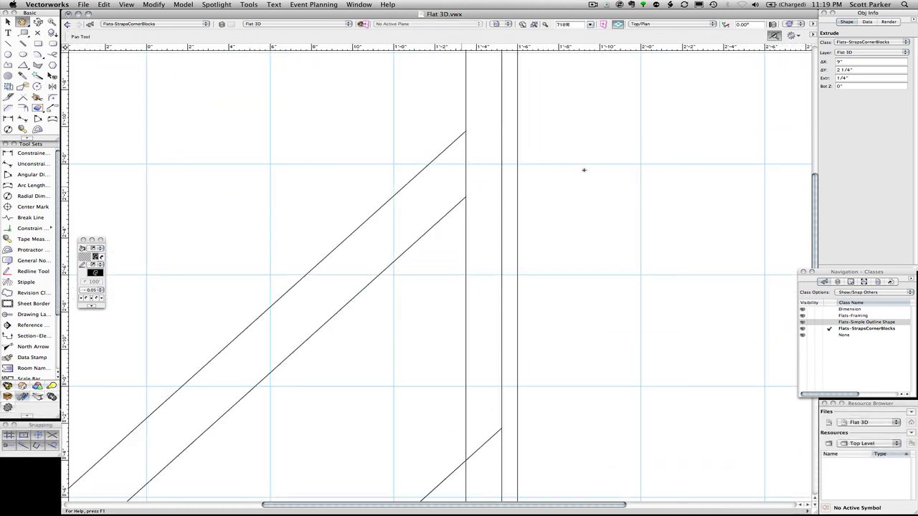
key(x)
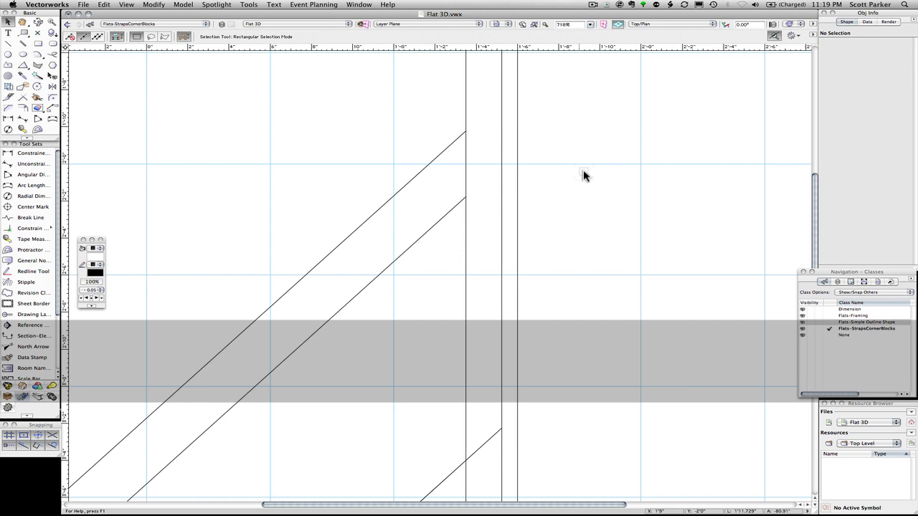
key(super+v)
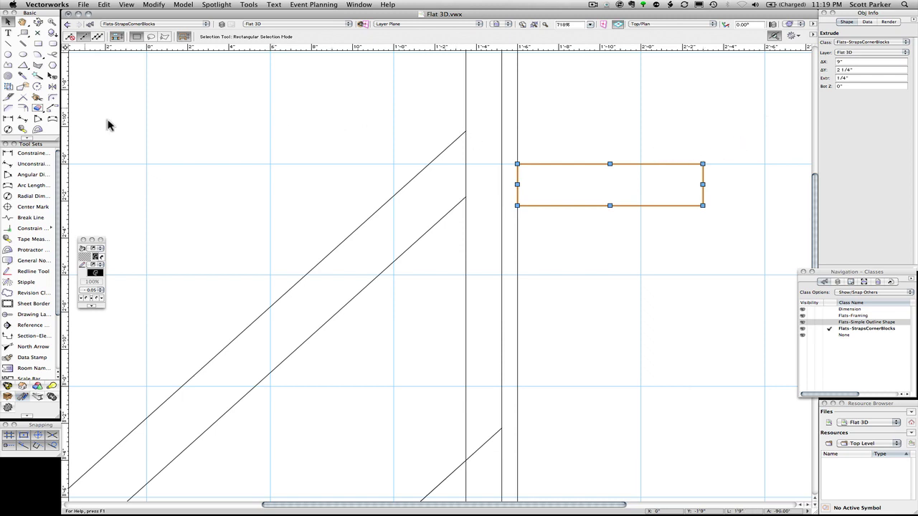
click(38, 86)
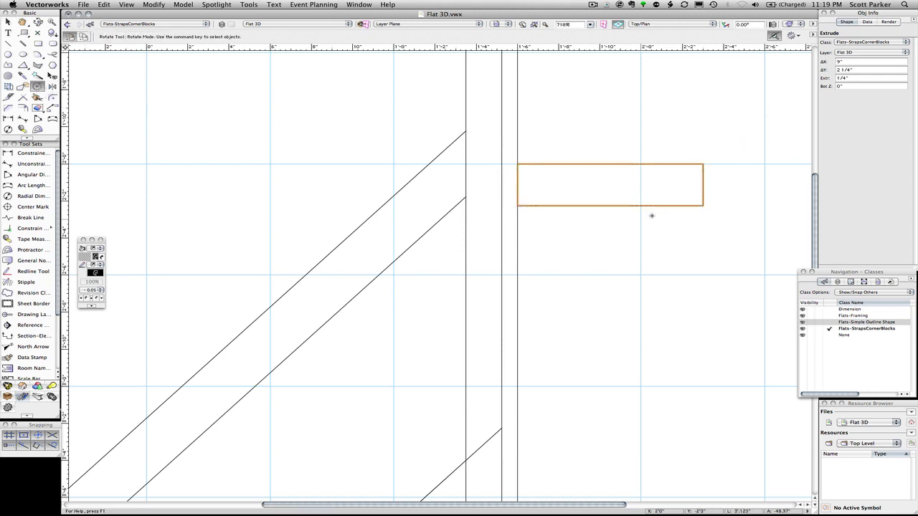
click(703, 205)
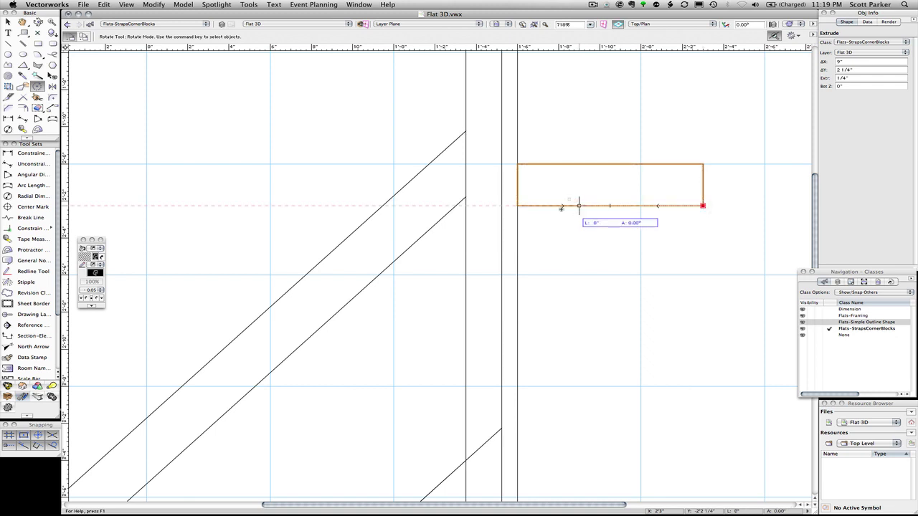
click(520, 205)
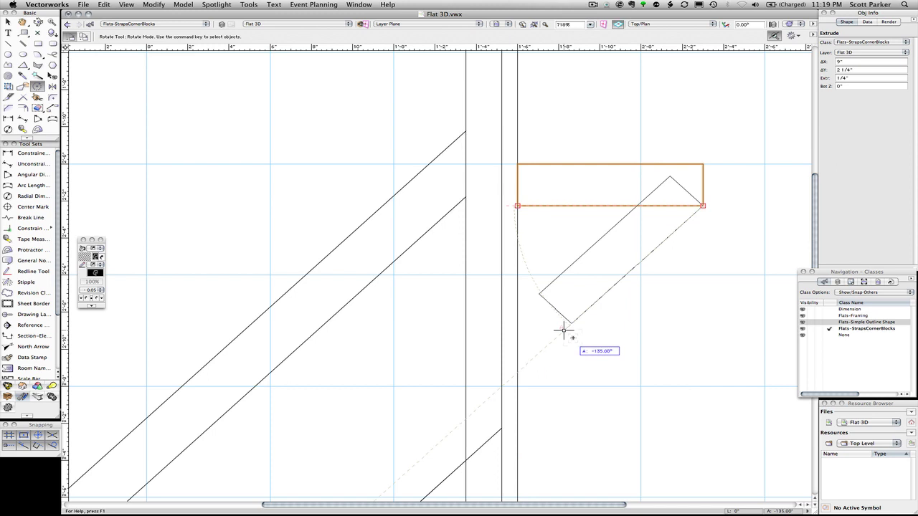
click(564, 331)
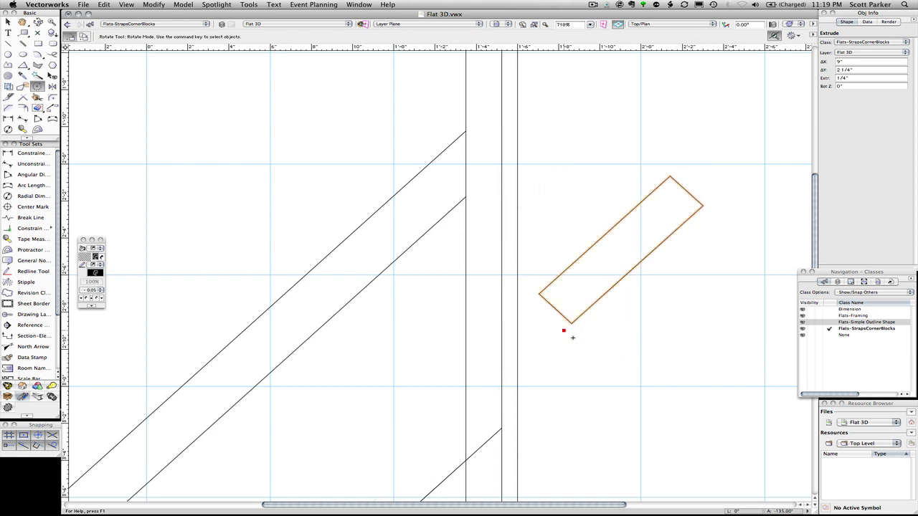
key(x)
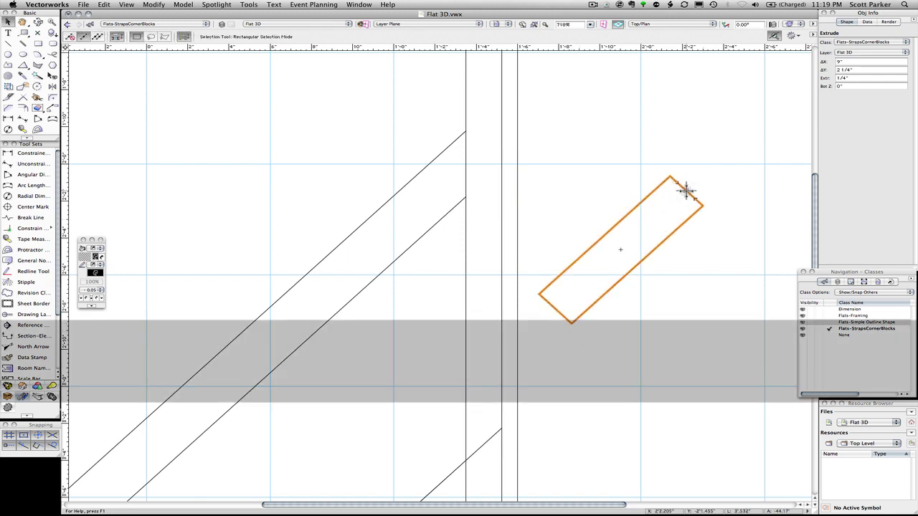
drag(686, 190, 466, 166)
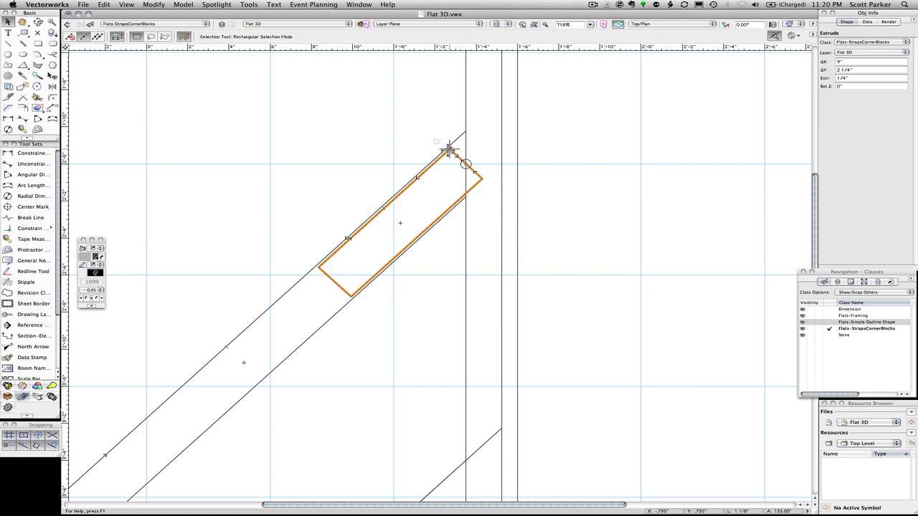
drag(448, 149, 502, 102)
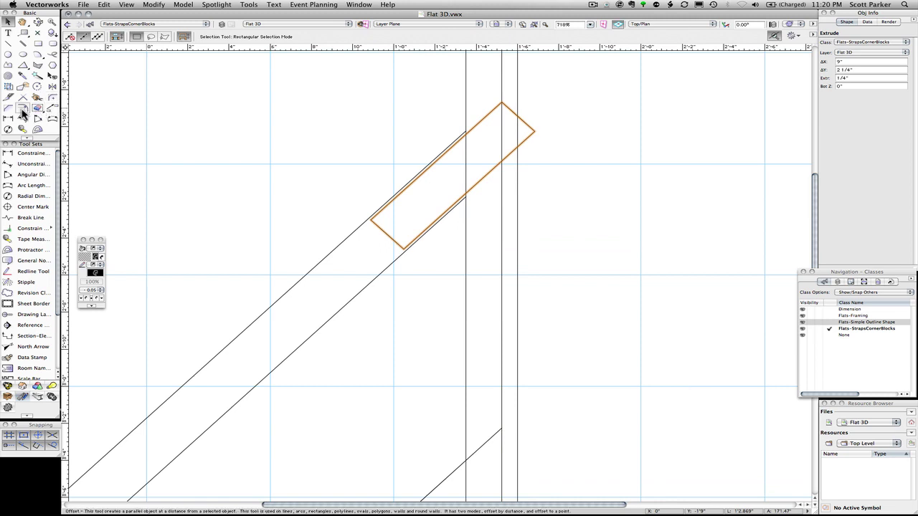
- Trim the angled block with a vertical cutting line along the right stile, keeping the left part
click(8, 97)
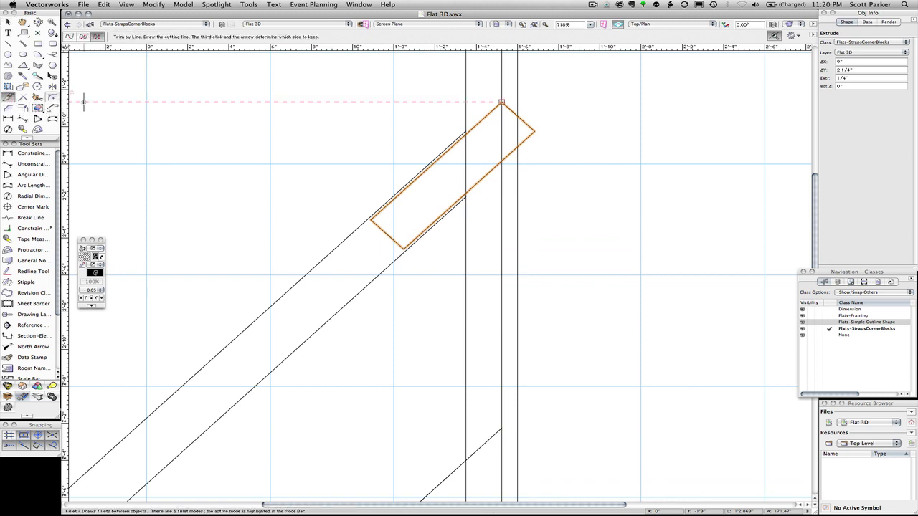
click(97, 37)
click(503, 104)
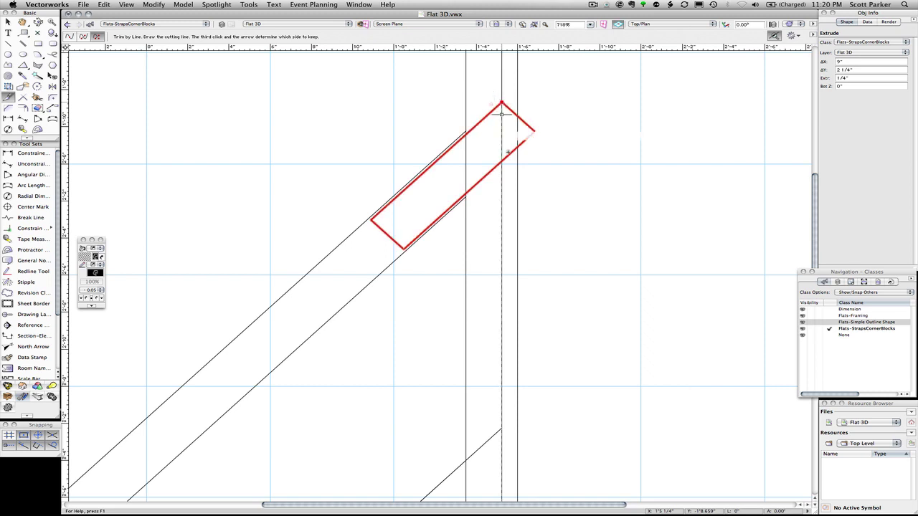
click(498, 175)
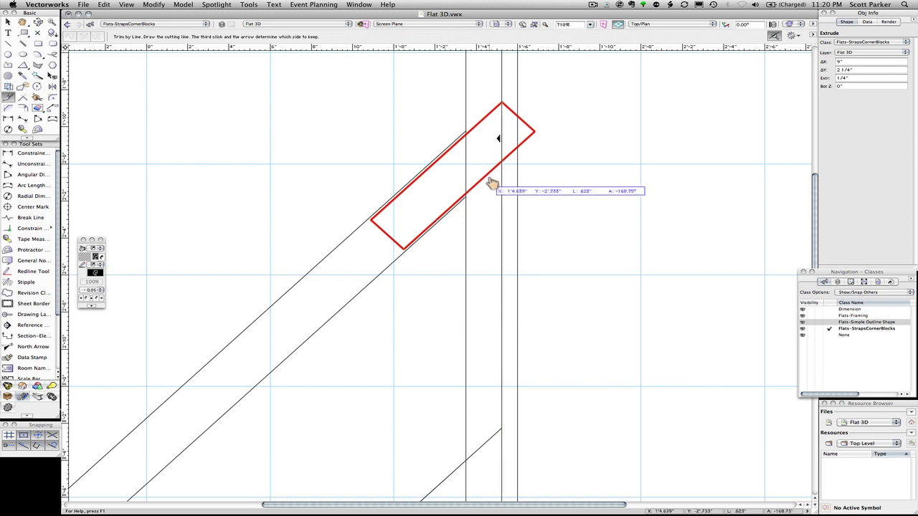
click(492, 184)
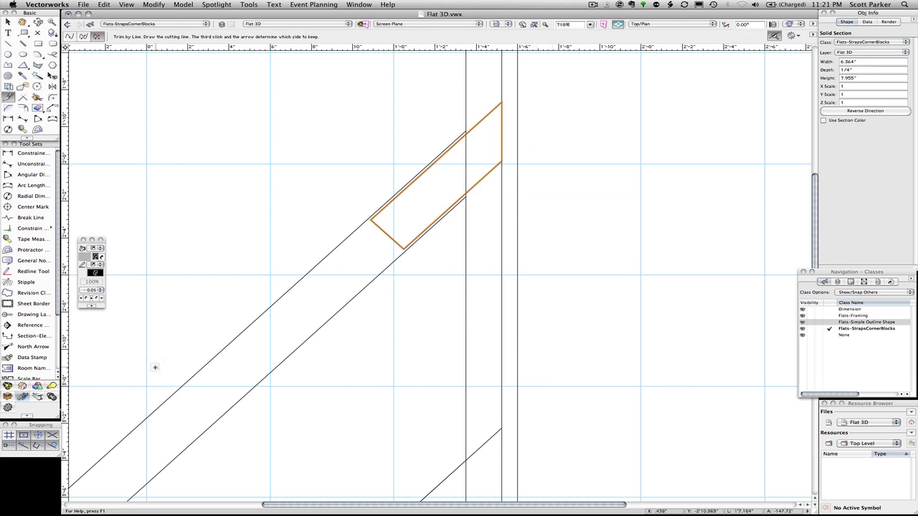
scroll(293, 297, down, 4)
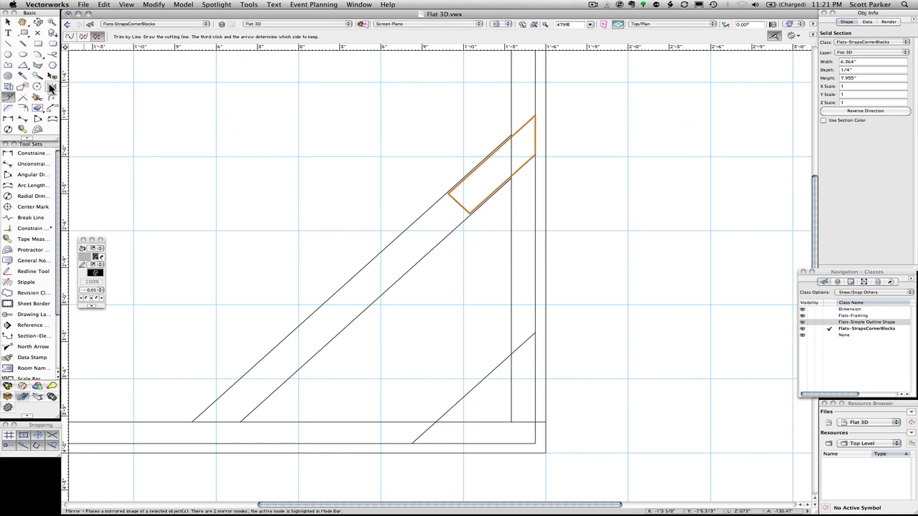
- Mirror a copy of the trimmed block to the diagonal brace's lower end
click(51, 86)
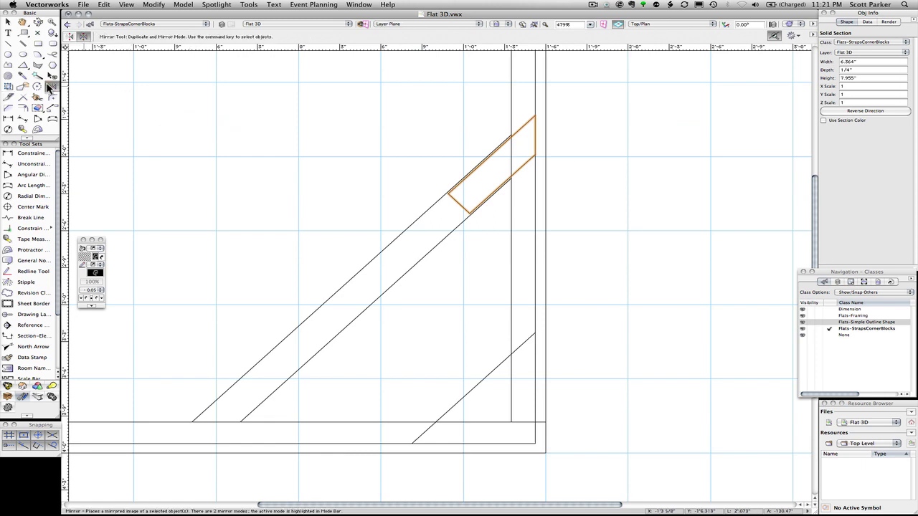
click(351, 279)
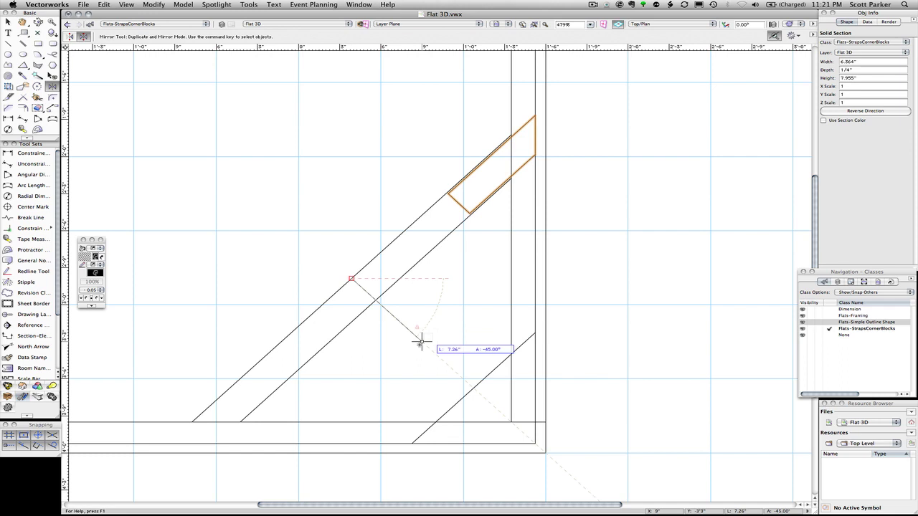
click(422, 342)
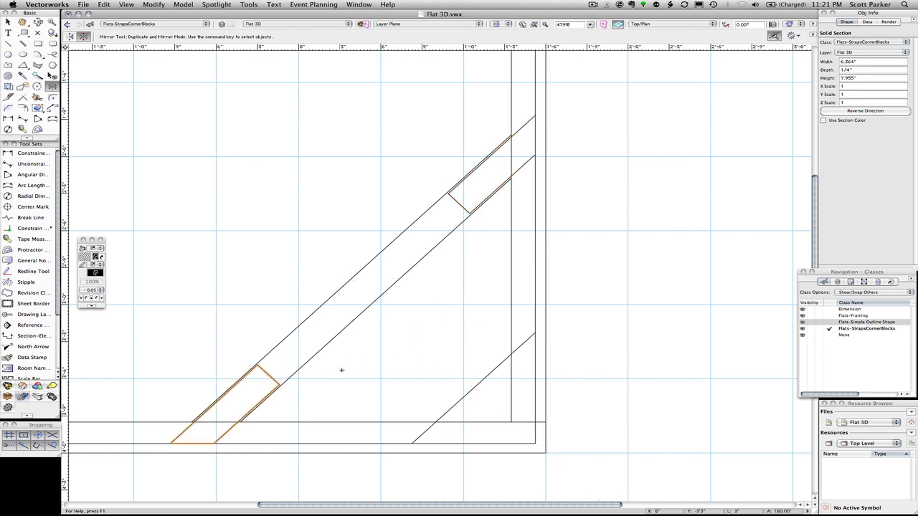
- Hide the Flats-Simple Outline Shape class and zoom to fit the whole flat
click(810, 322)
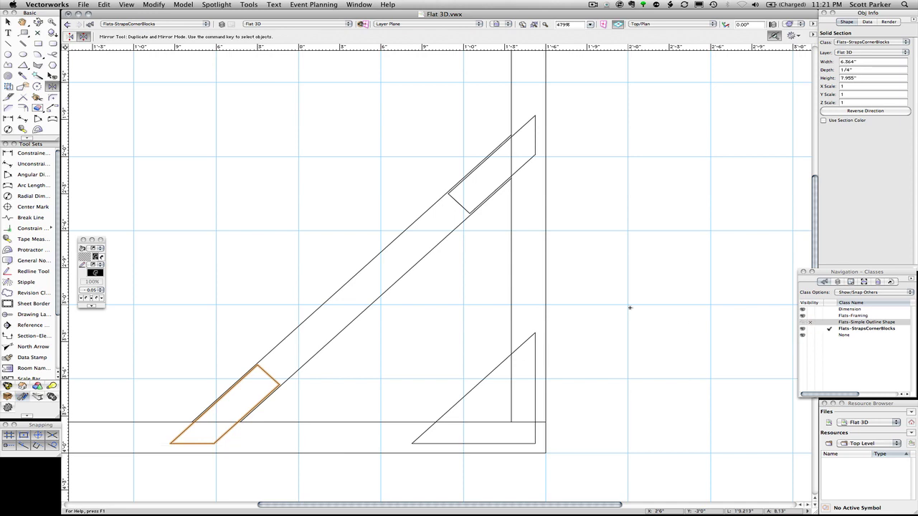
click(523, 24)
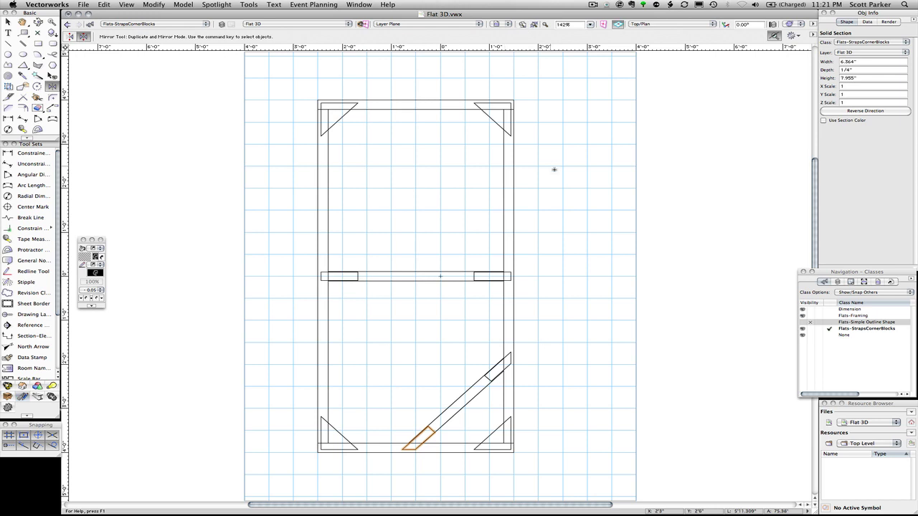
key(x)
key(x)
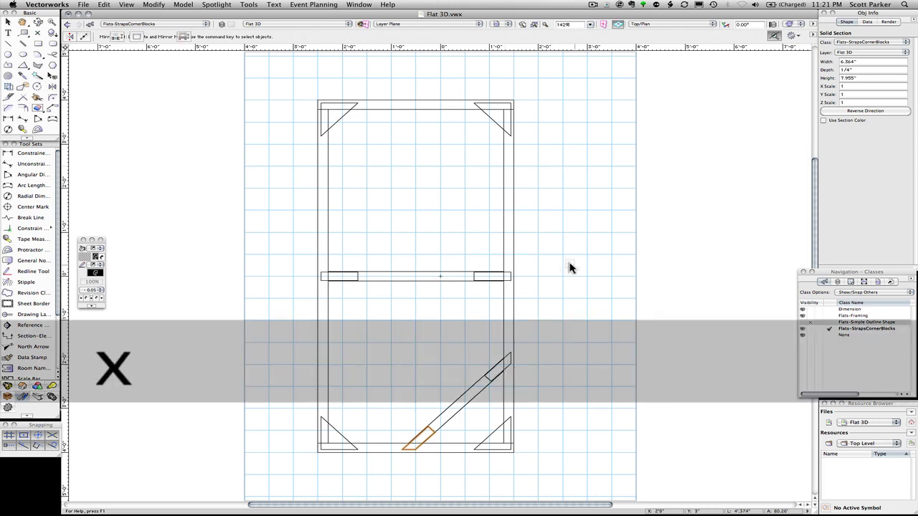
key(super+shift+1)
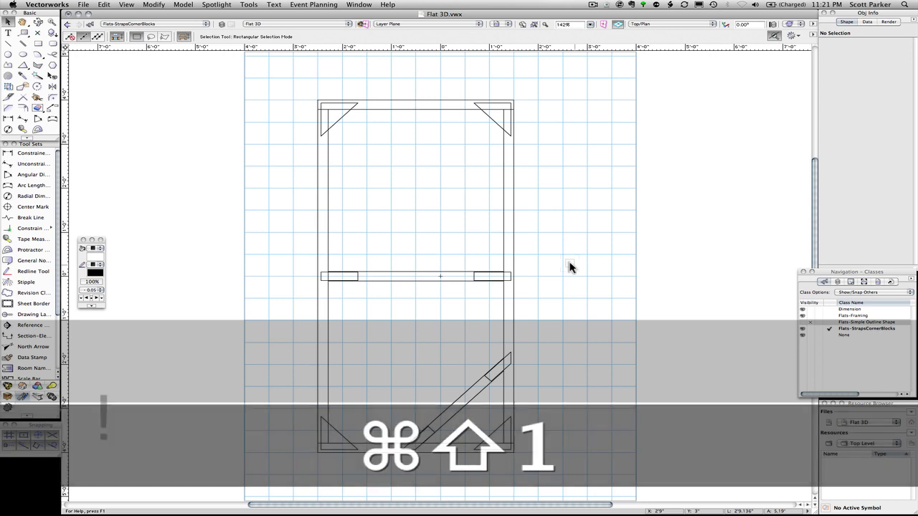
key(1)
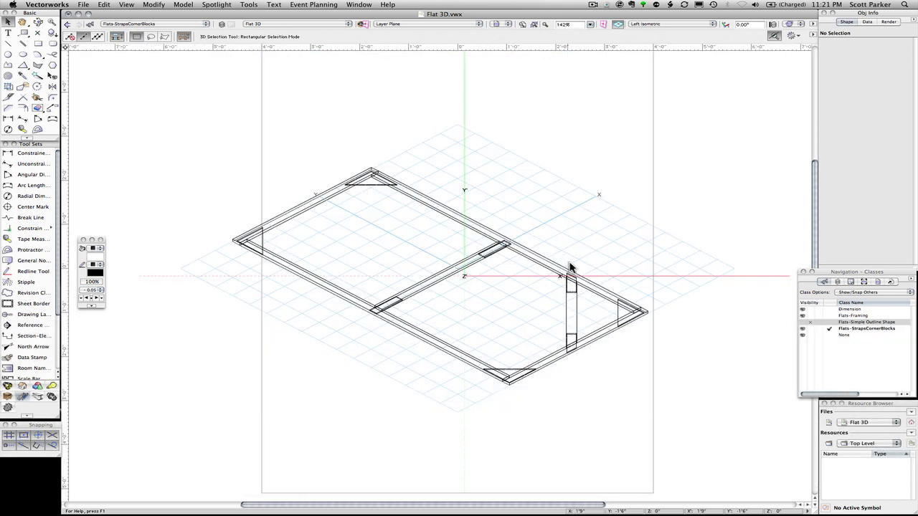
key(3)
key(7)
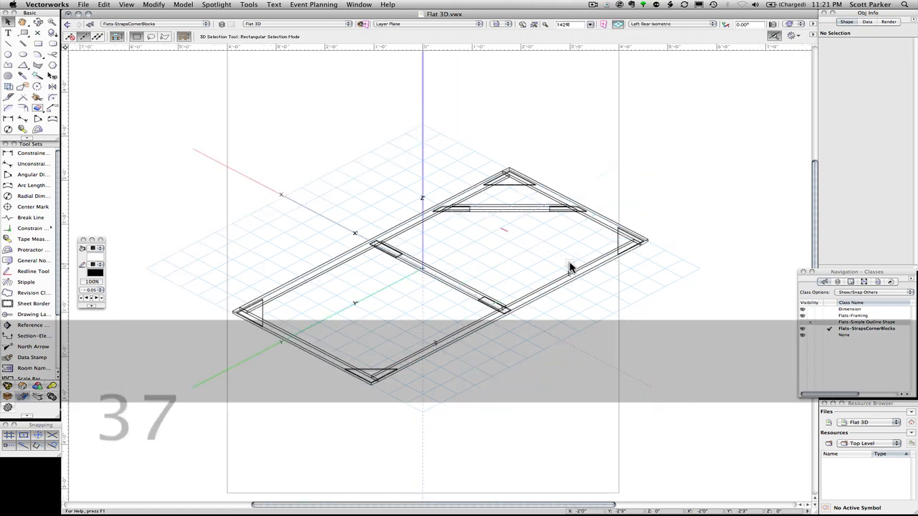
key(1)
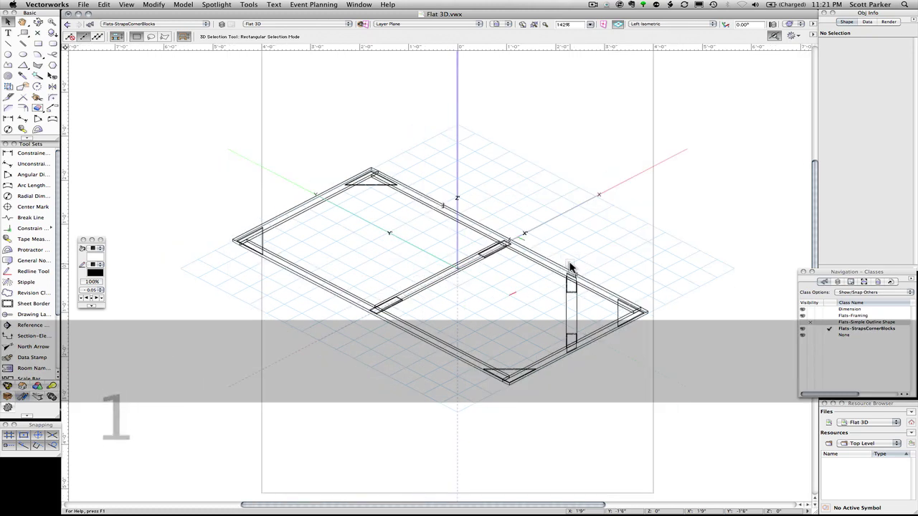
key(0)
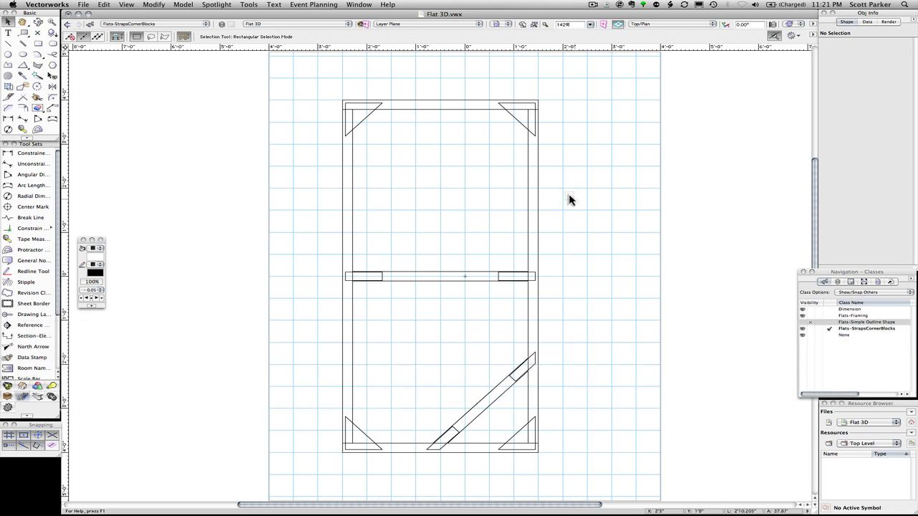
- Switch to Left view and zoom and pan to inspect the strap edge-on
key(4)
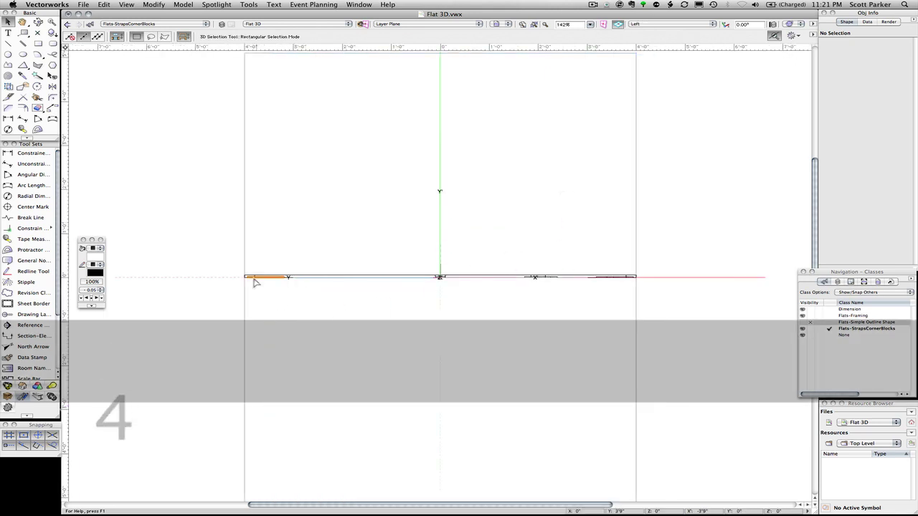
scroll(254, 281, up, 5)
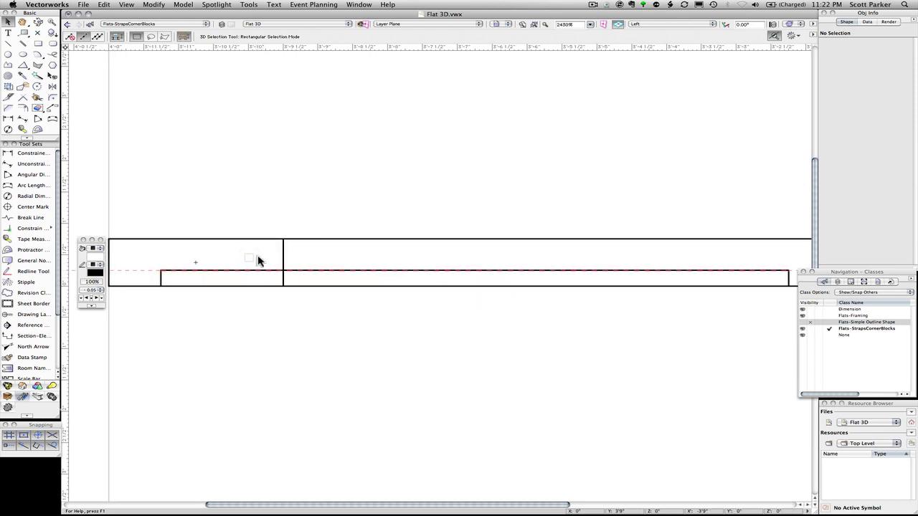
scroll(426, 269, down, 10)
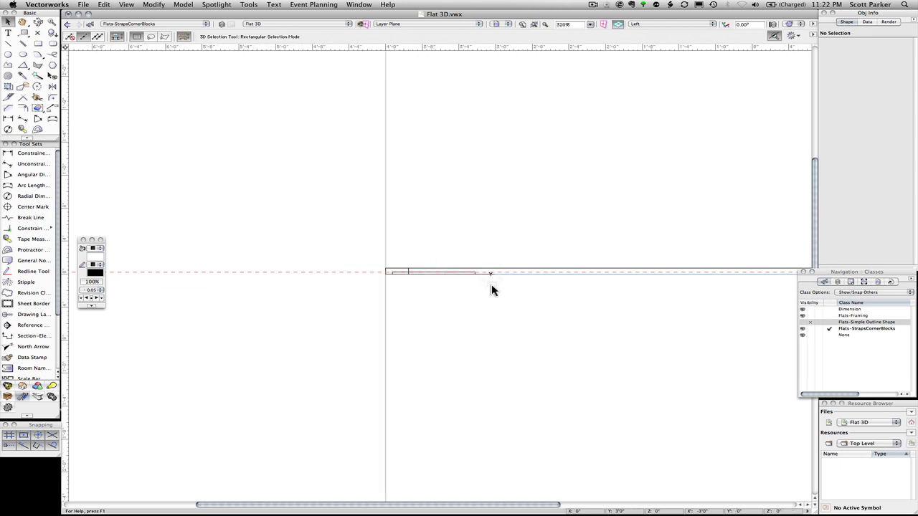
key(h)
drag(491, 284, 387, 292)
key(x)
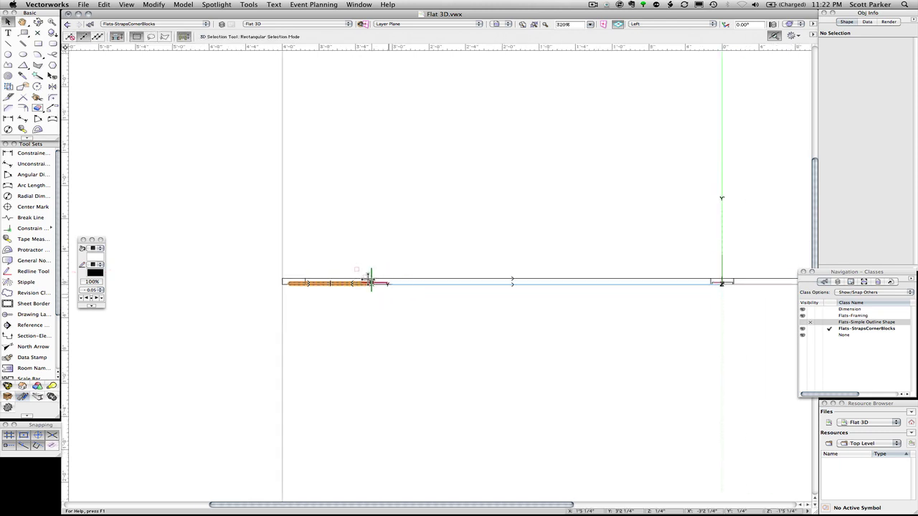
scroll(352, 282, up, 6)
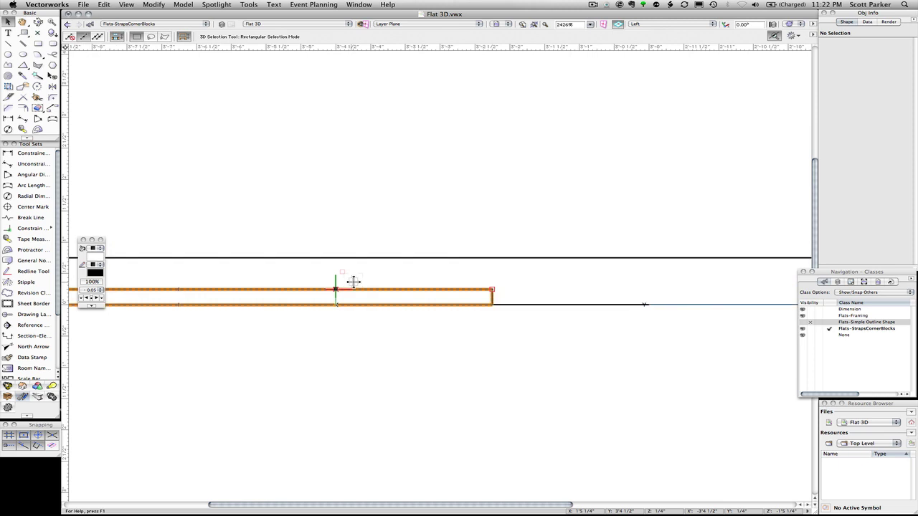
- Check Top/Plan with the flat fitted, then return to Left view
key(0)
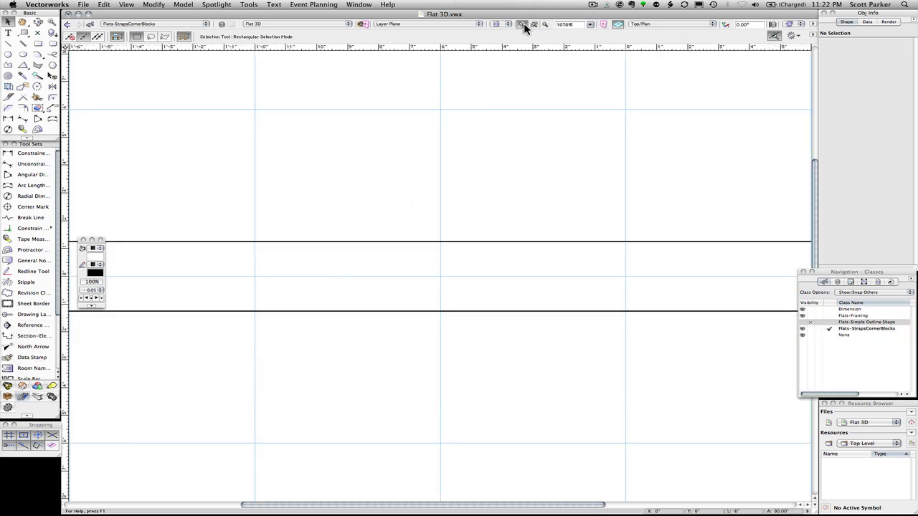
click(524, 25)
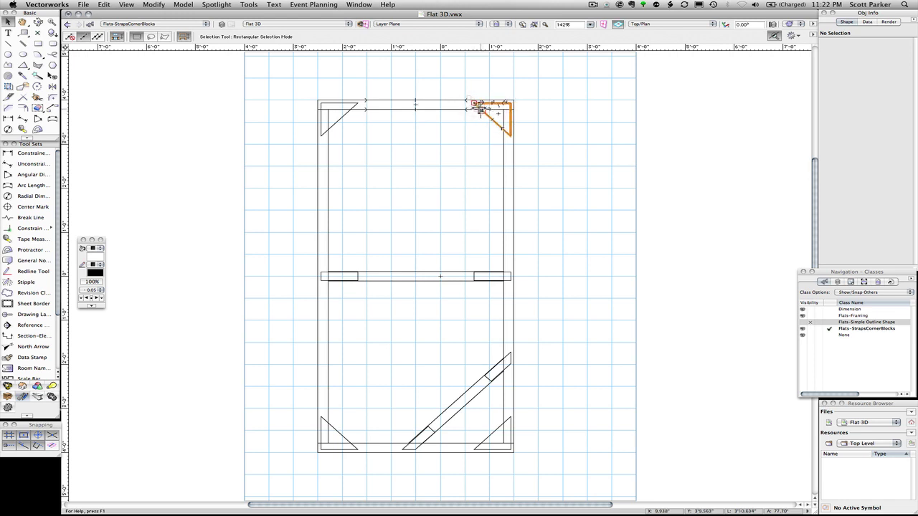
key(4)
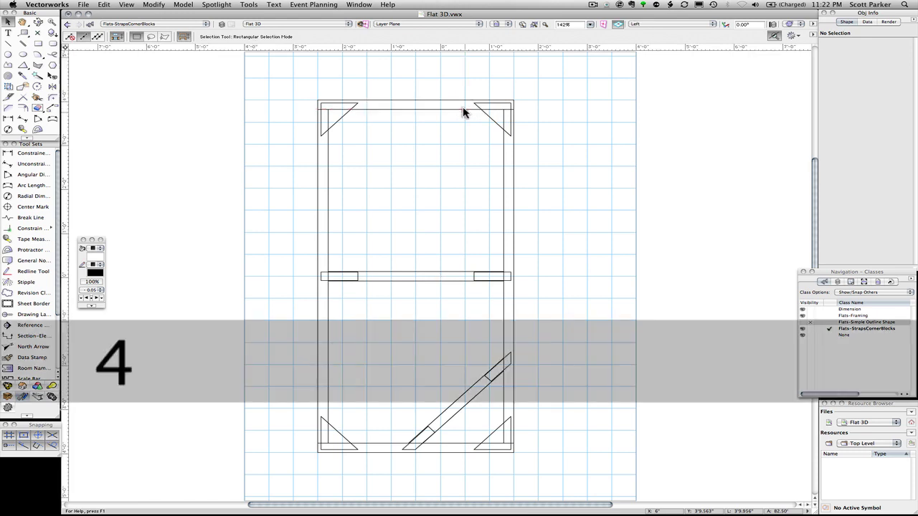
scroll(261, 274, up, 10)
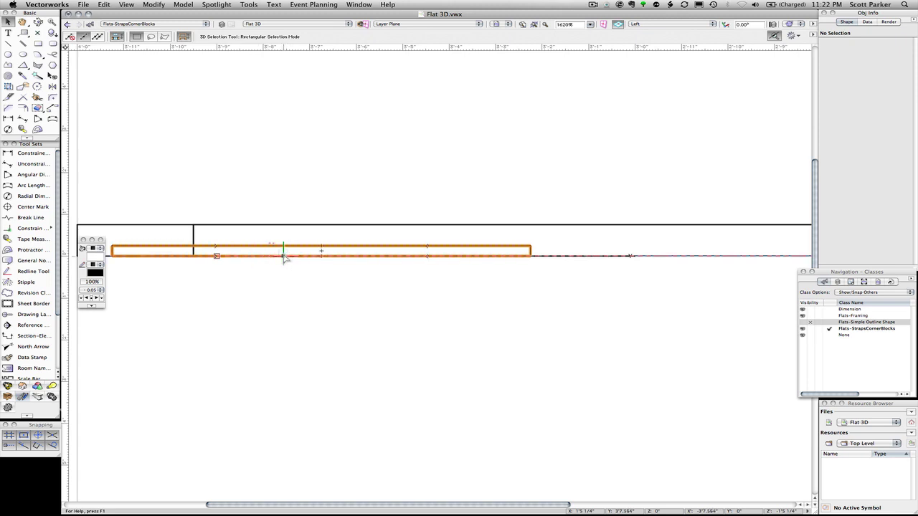
scroll(284, 256, down, 5)
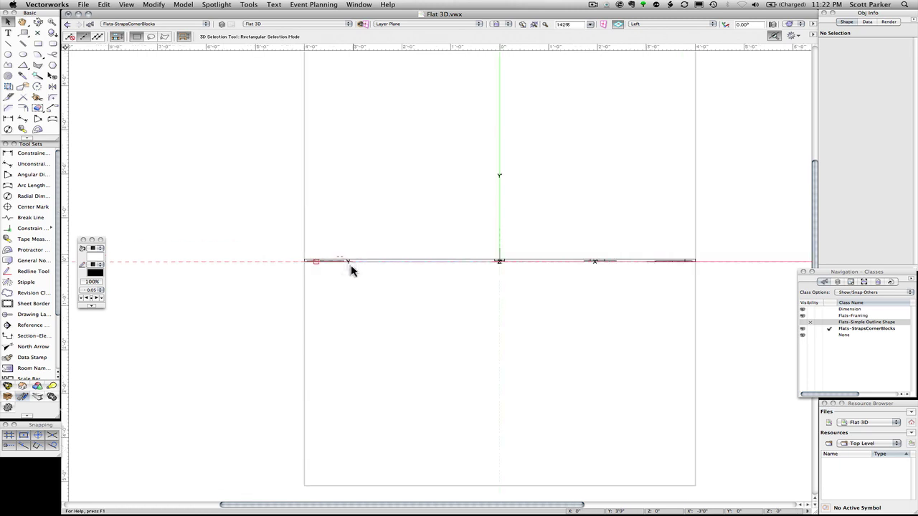
- Select all strap and corner-block pieces and drag them down 1/4" to Bot Z -1/4"
key(super+a)
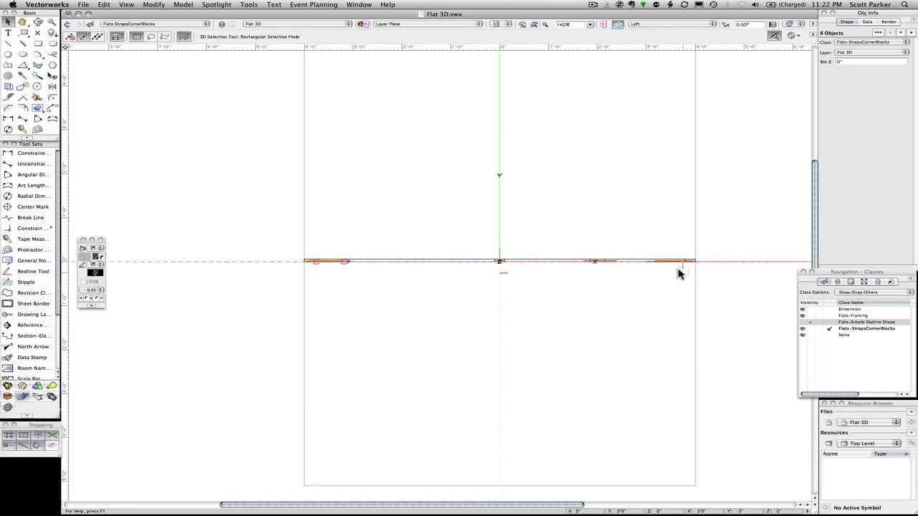
scroll(308, 261, up, 10)
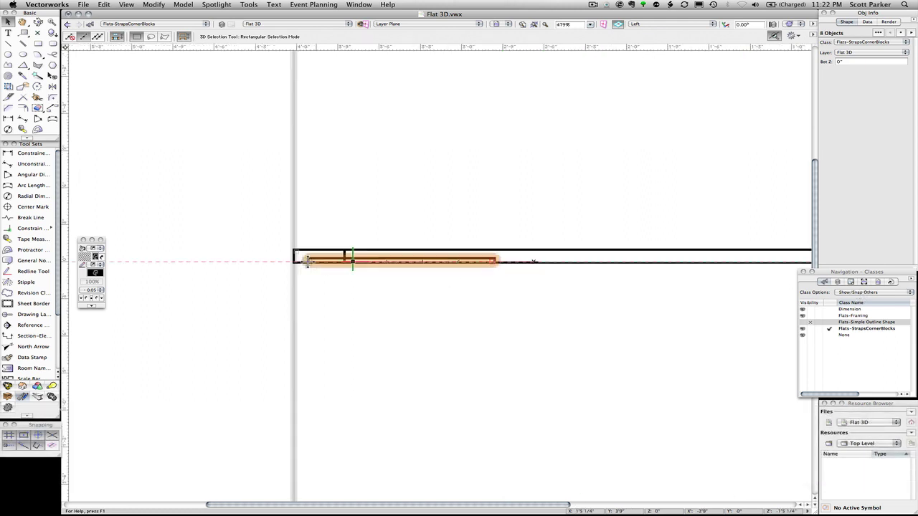
scroll(308, 261, up, 4)
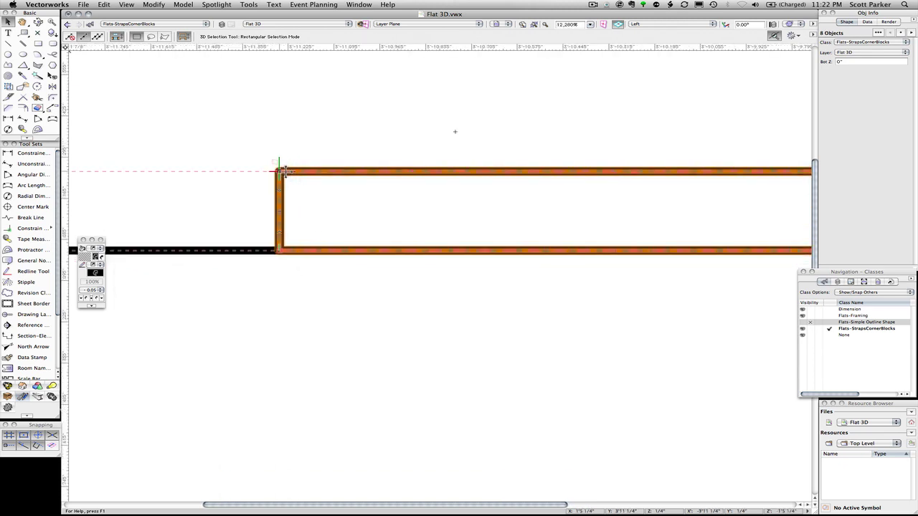
drag(282, 172, 281, 251)
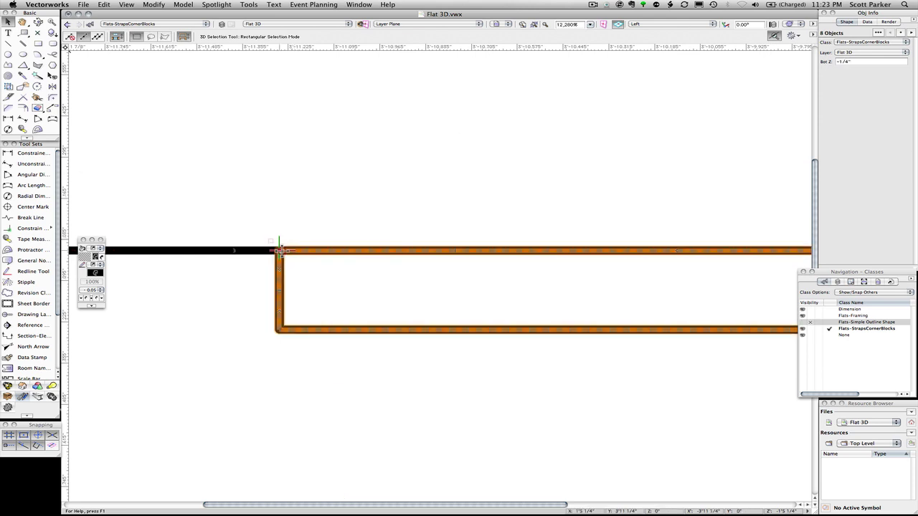
- Zoom to fit and inspect the lowered pieces beneath the framing edge-on
click(526, 25)
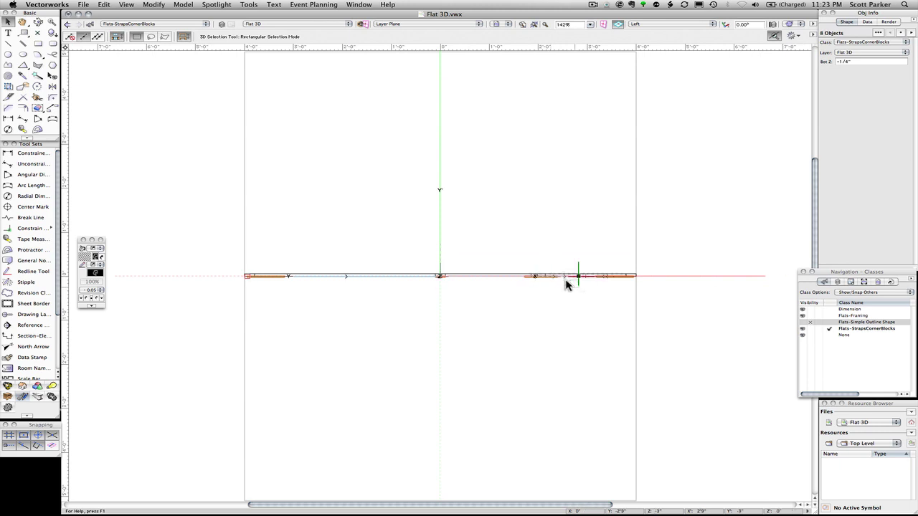
scroll(563, 283, up, 4)
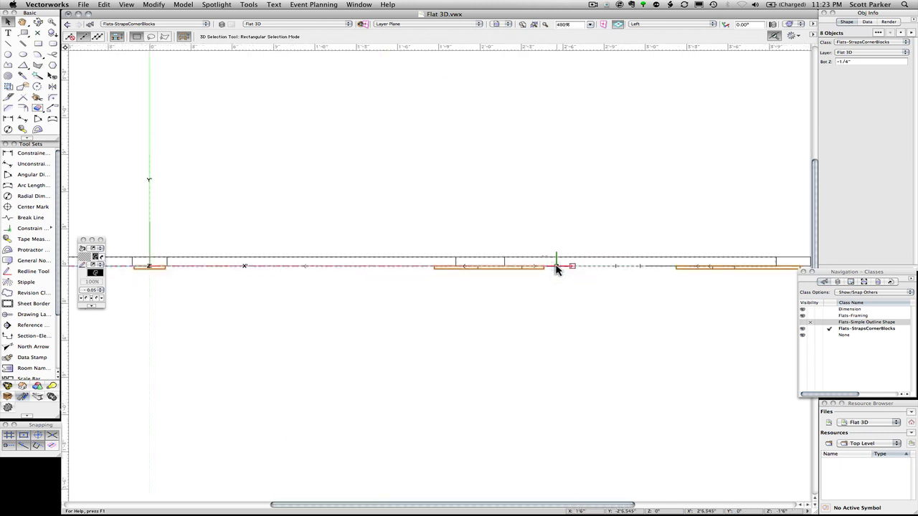
scroll(532, 260, down, 3)
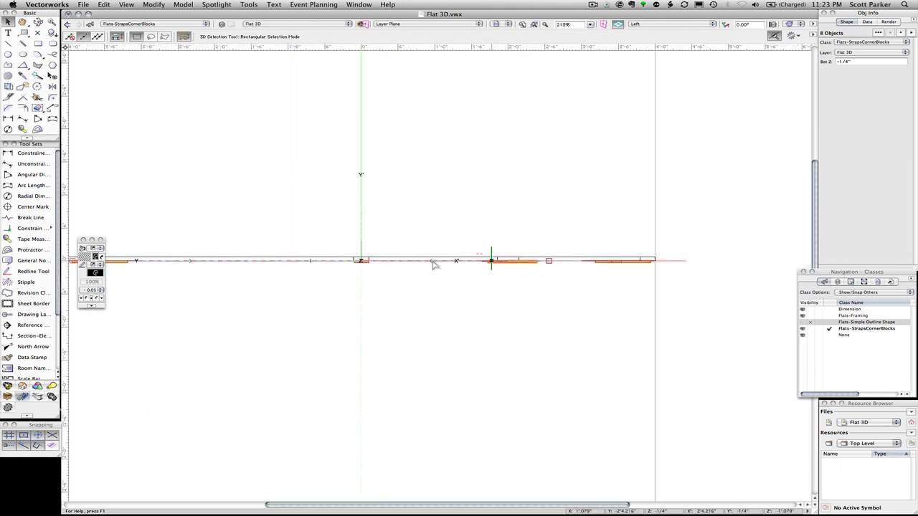
scroll(431, 263, down, 3)
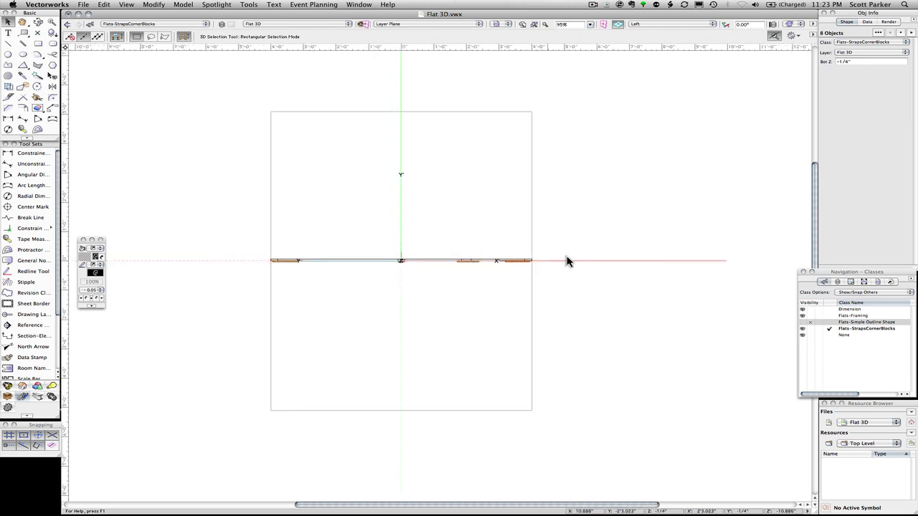
scroll(516, 268, up, 5)
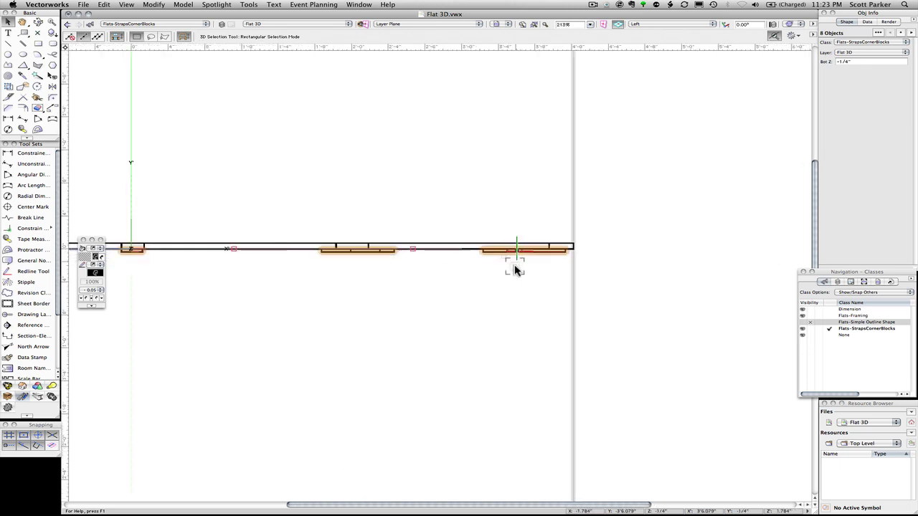
drag(564, 243, 589, 243)
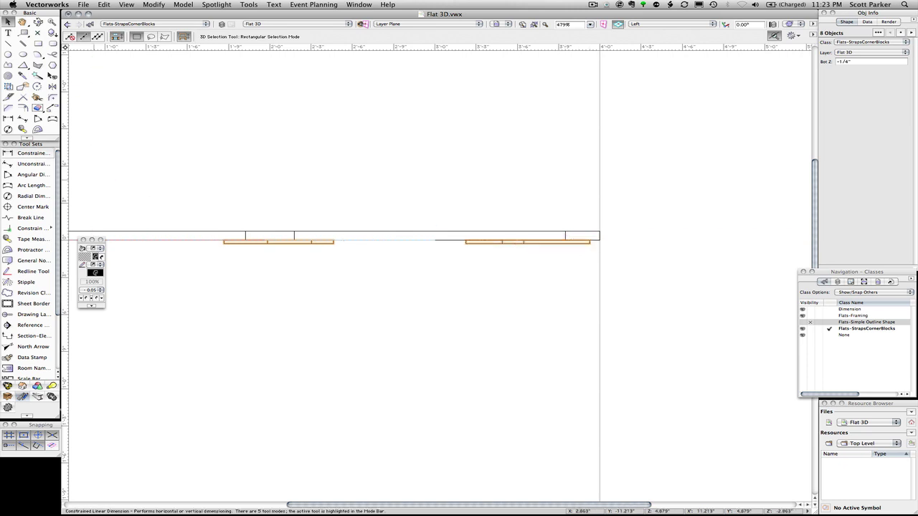
click(37, 86)
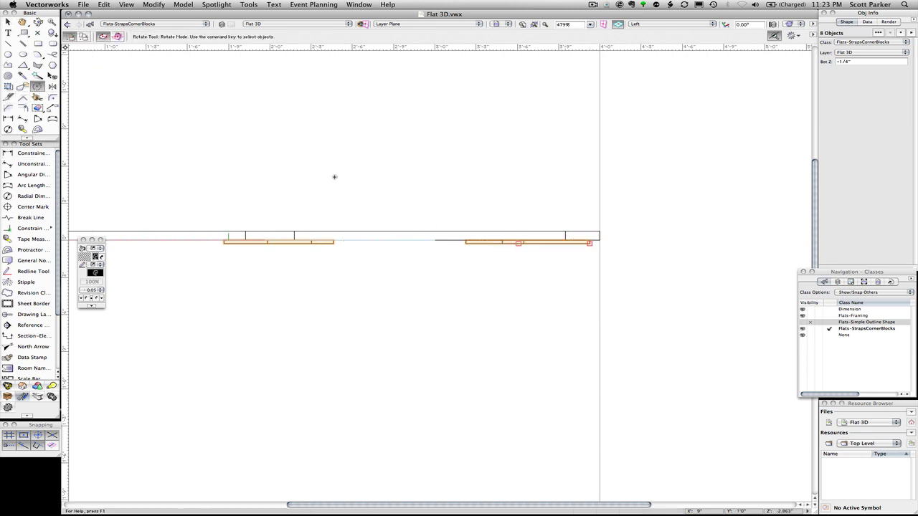
click(590, 244)
click(282, 245)
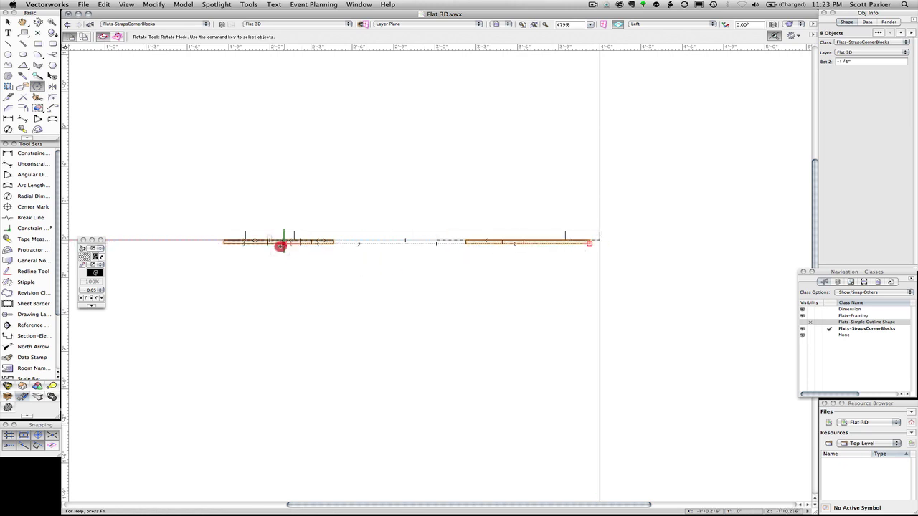
shift+click(591, 107)
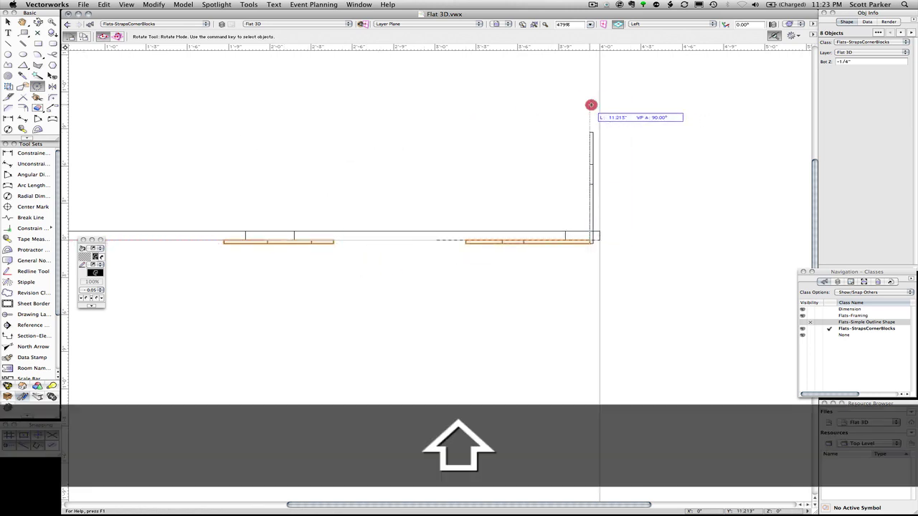
scroll(591, 105, down, 5)
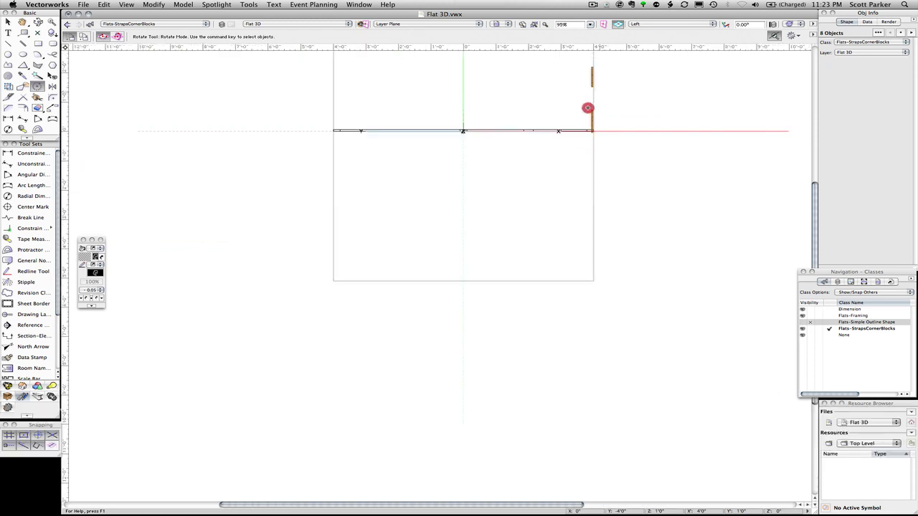
key(h)
drag(588, 108, 545, 306)
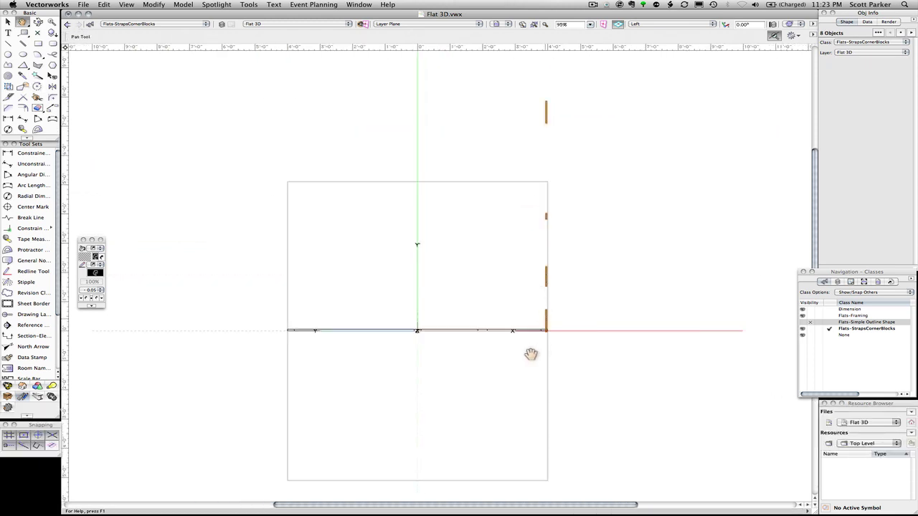
key(x)
key(super+z)
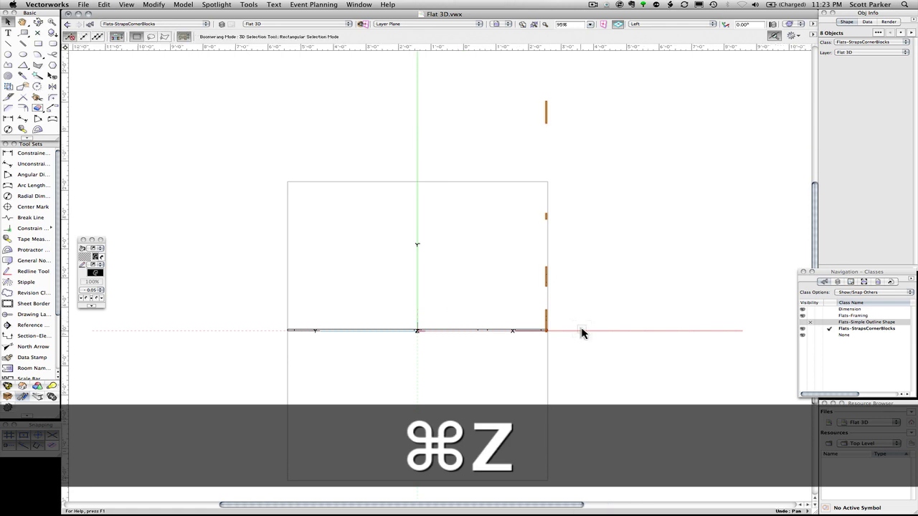
key(super+z)
key(super+z)
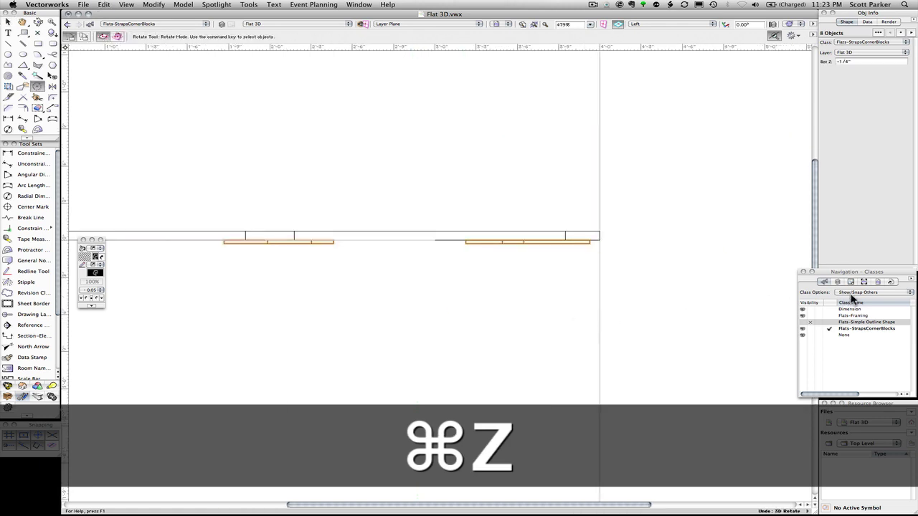
- Set Class Options to Show/Snap/Modify Others
click(883, 292)
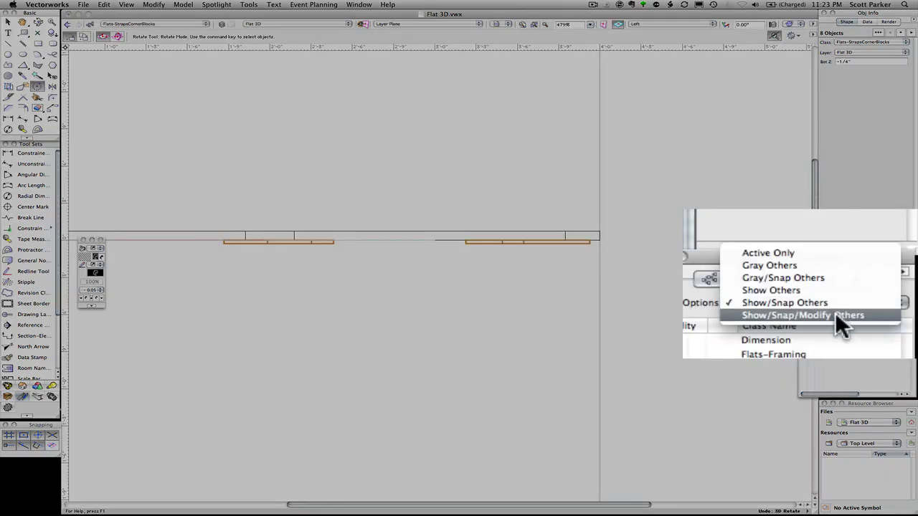
click(837, 315)
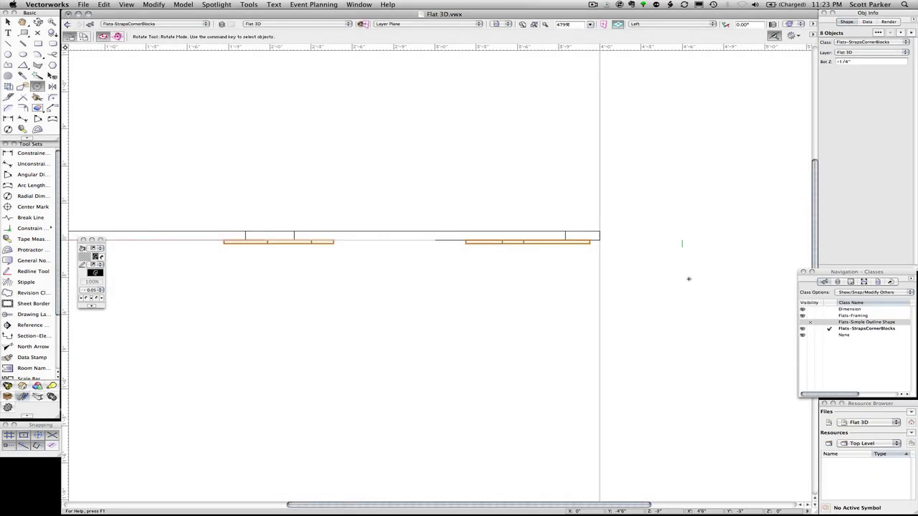
scroll(566, 243, down, 3)
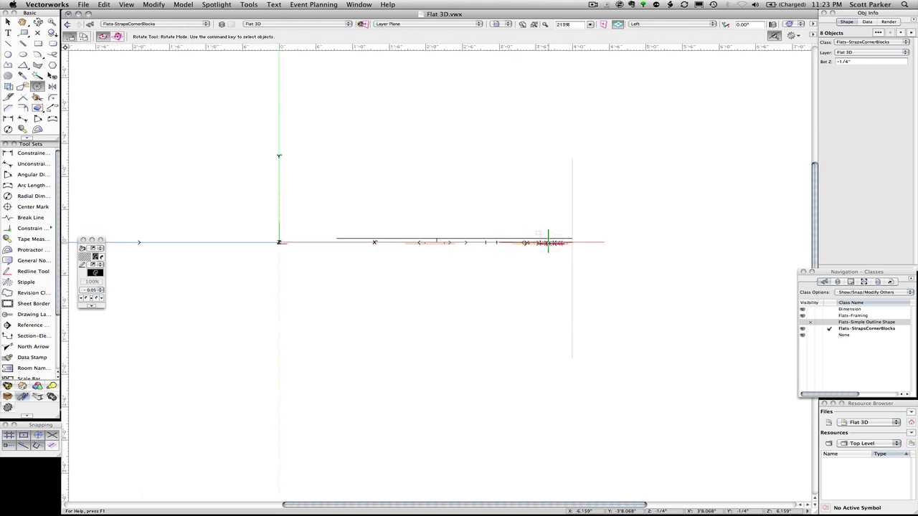
- Select all 14 pieces and rotate the whole flat 90° upright about its top-right corner
key(super+a)
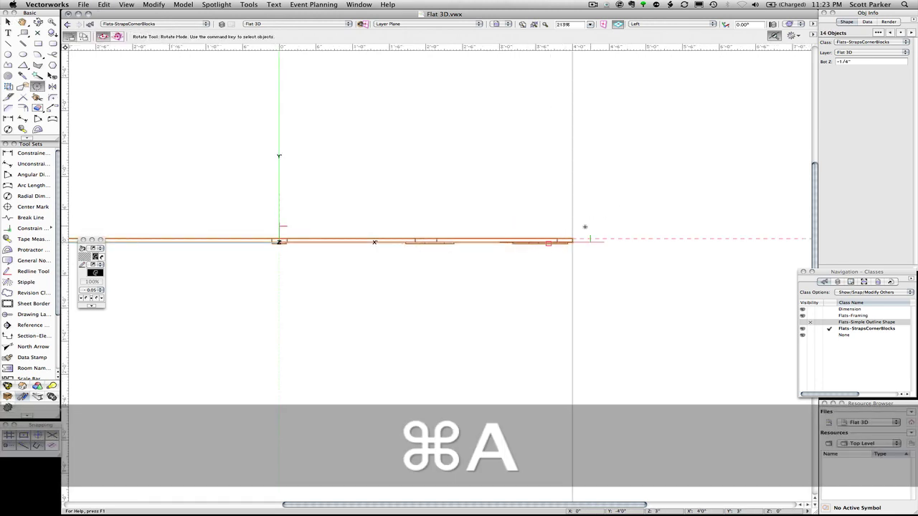
scroll(572, 241, up, 5)
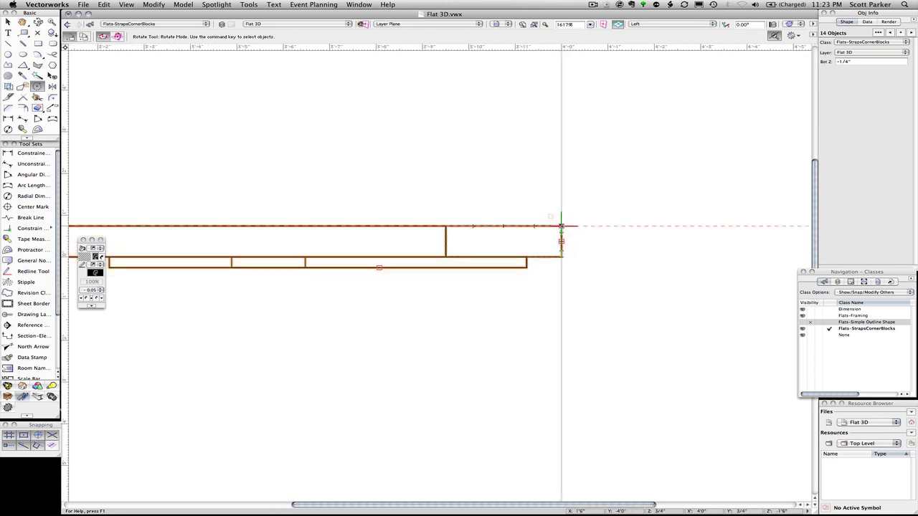
click(562, 226)
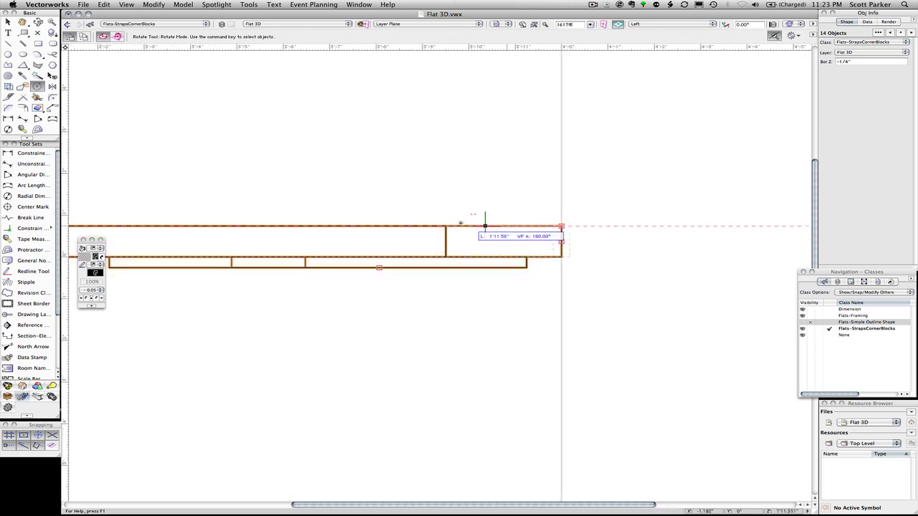
click(433, 226)
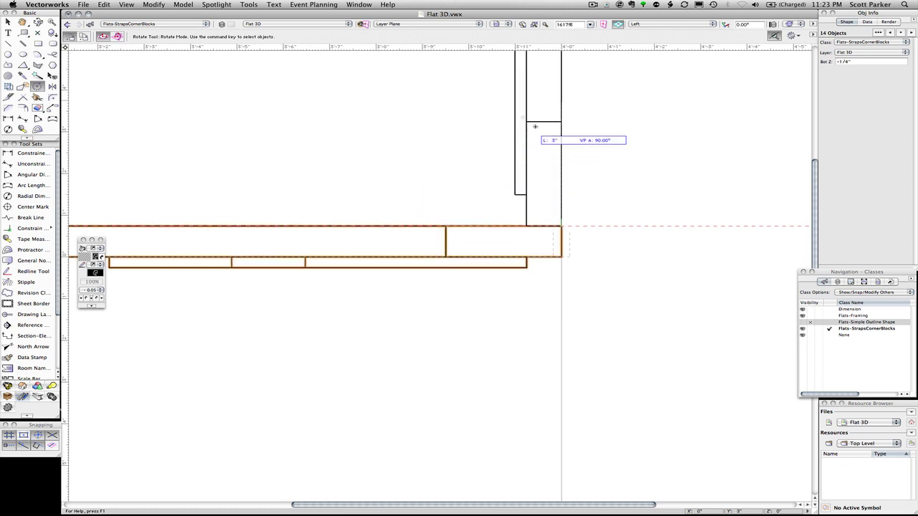
click(538, 119)
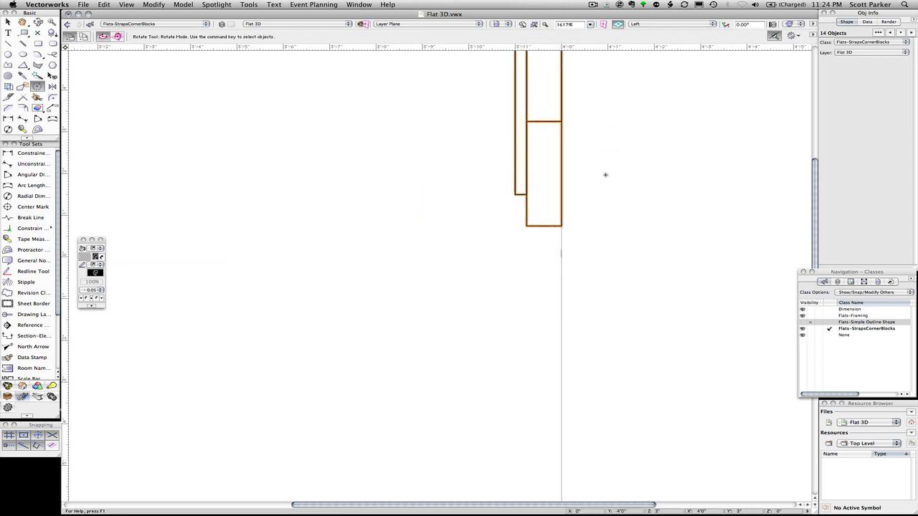
- Show the flat in Right Rear Isometric with Polygon Shaded rendering, nothing selected
click(535, 24)
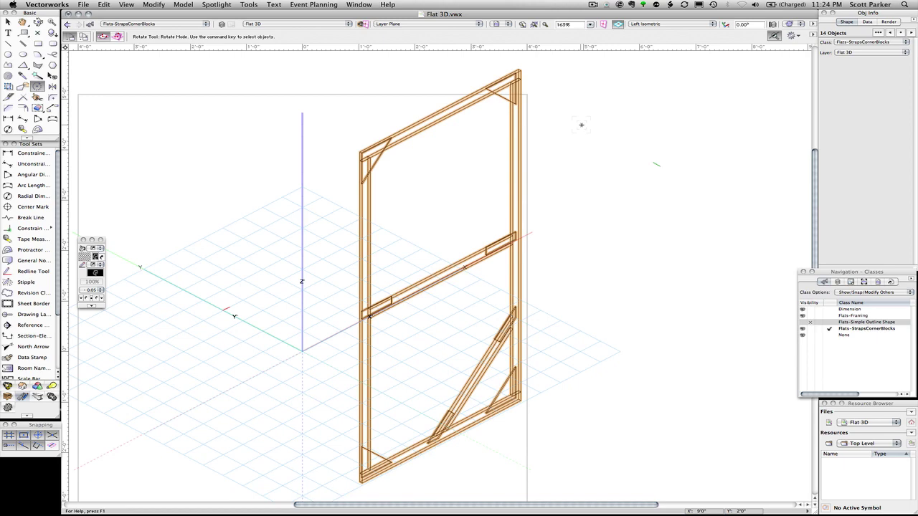
key(9)
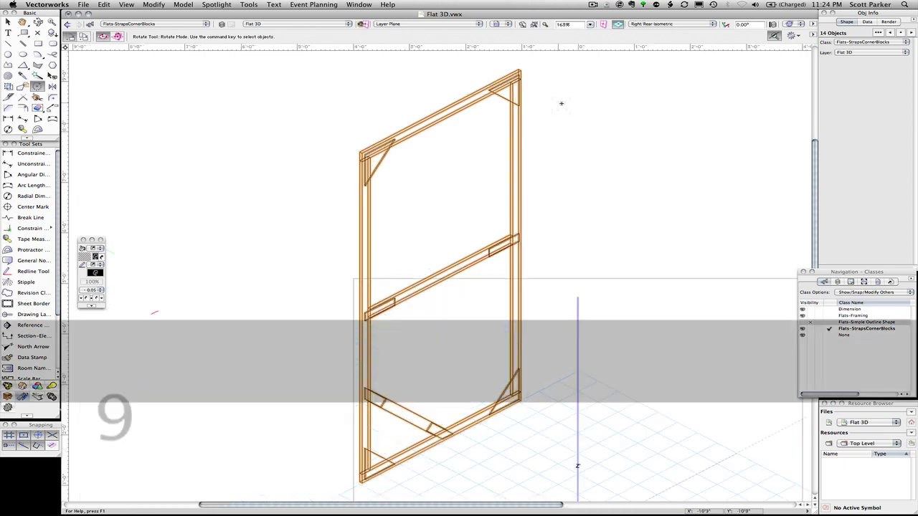
click(796, 27)
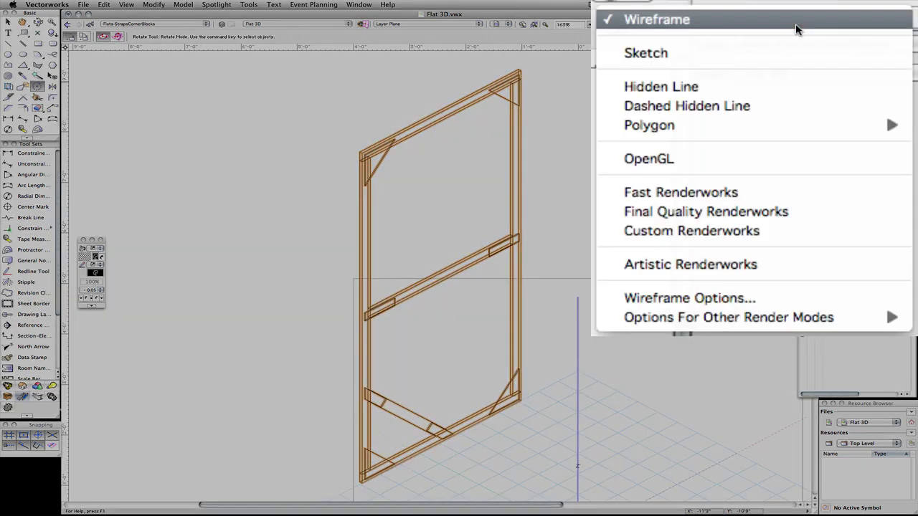
mouse_move(805, 71)
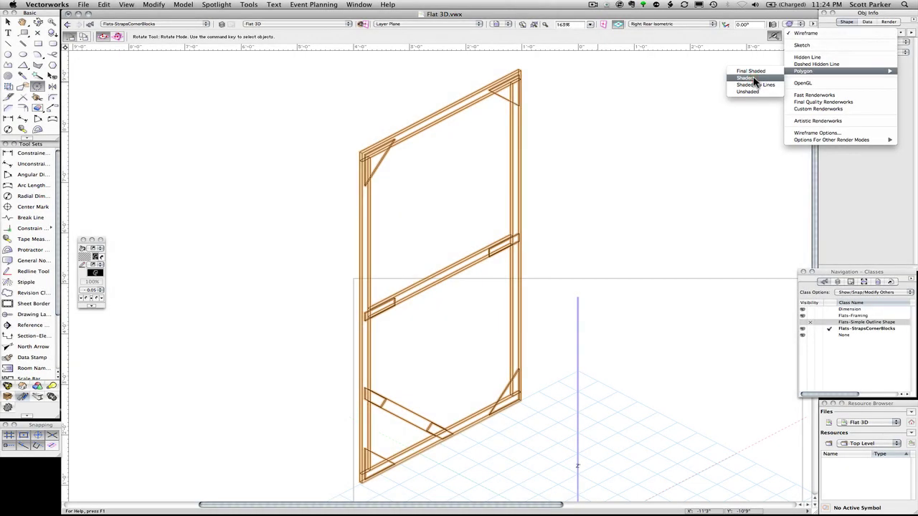
click(745, 78)
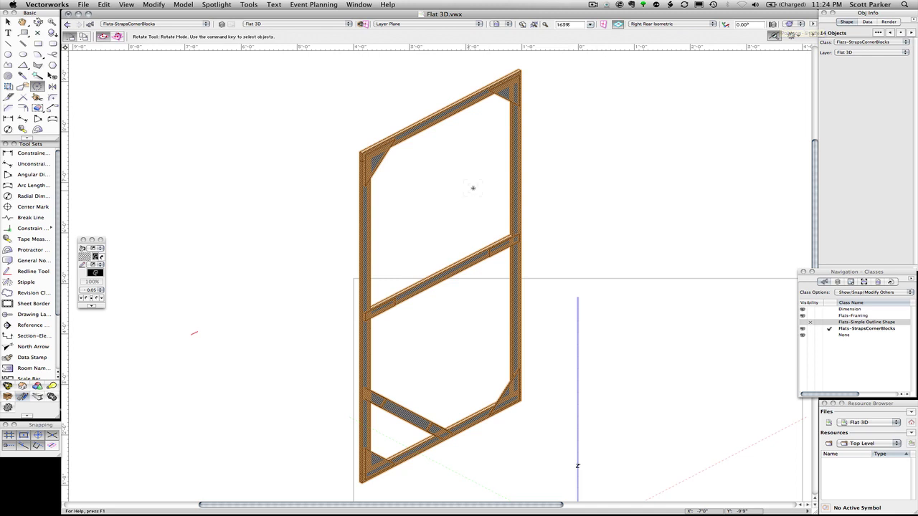
scroll(474, 187, up, 2)
key(x)
key(x)
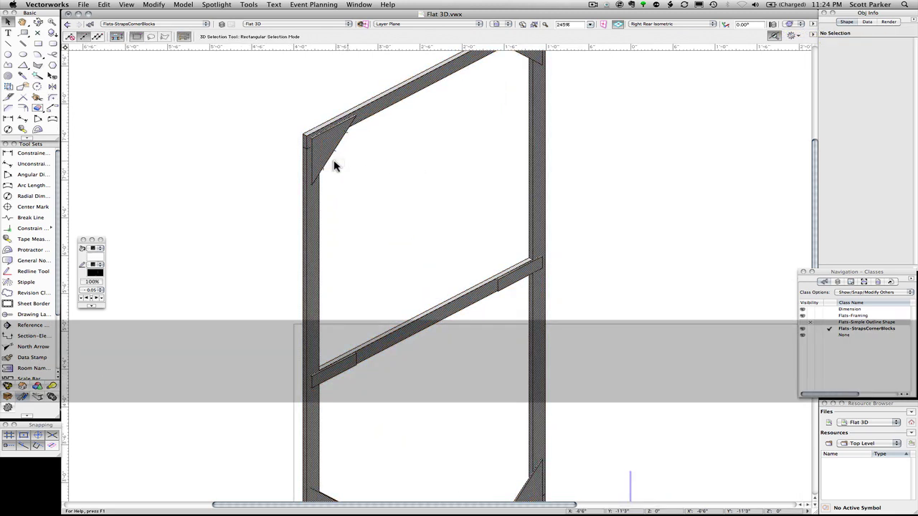
scroll(309, 165, up, 8)
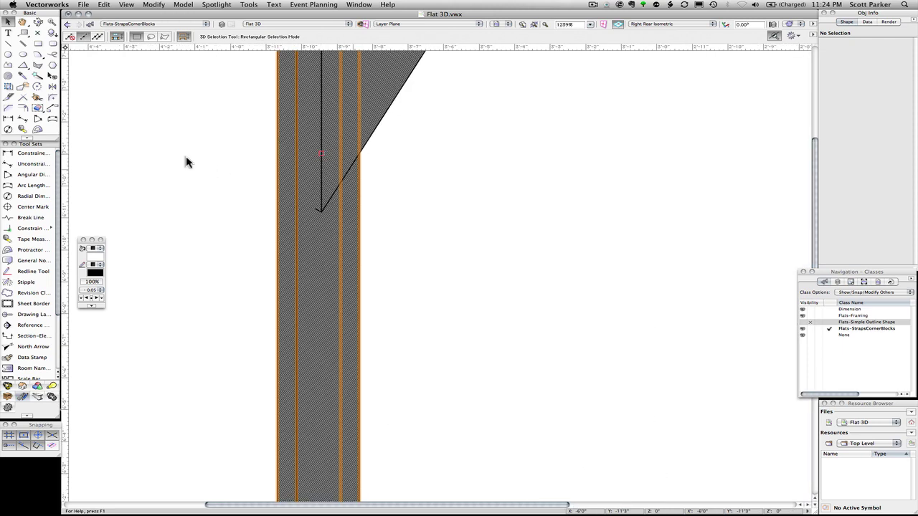
scroll(185, 160, down, 10)
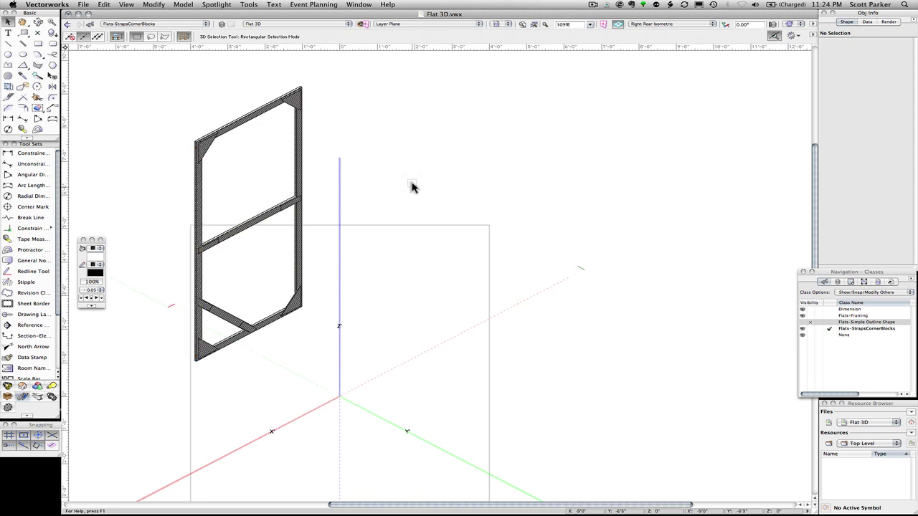
- Recentre the view on the flat and orbit it toward its front with the Flyover tool
click(538, 26)
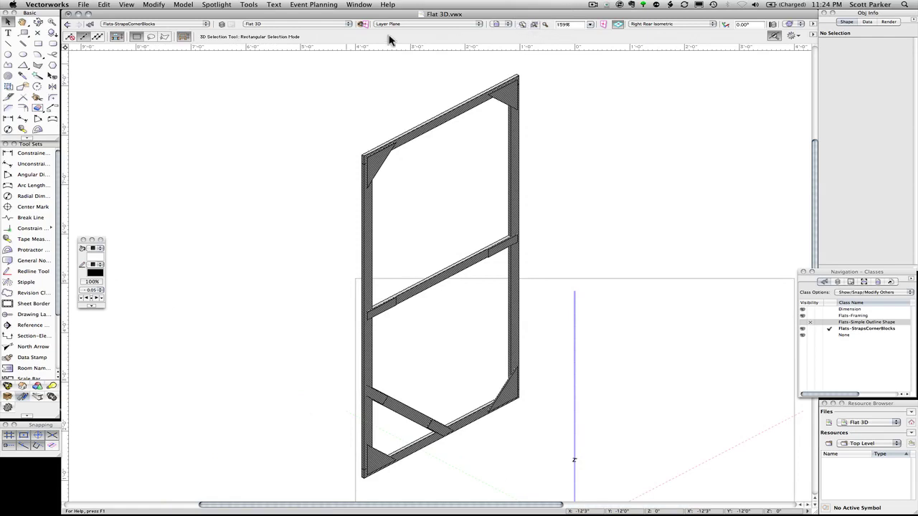
click(36, 25)
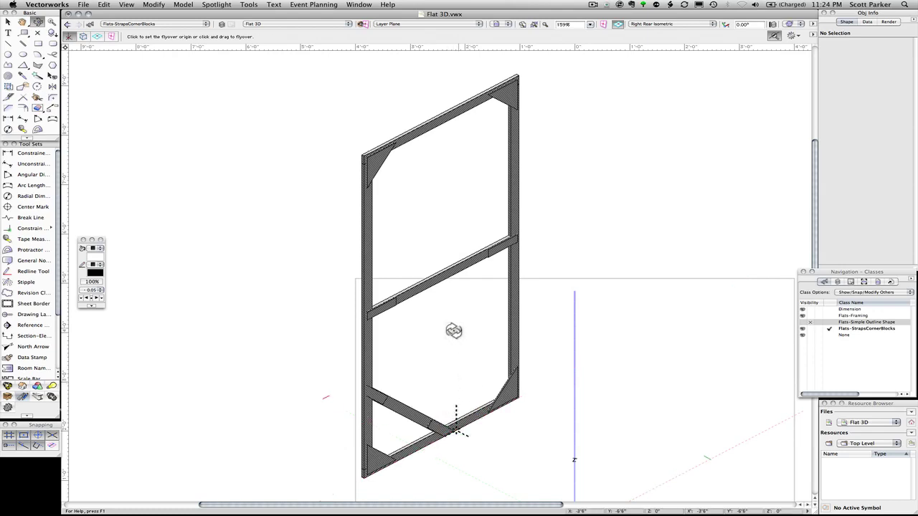
drag(454, 330, 377, 311)
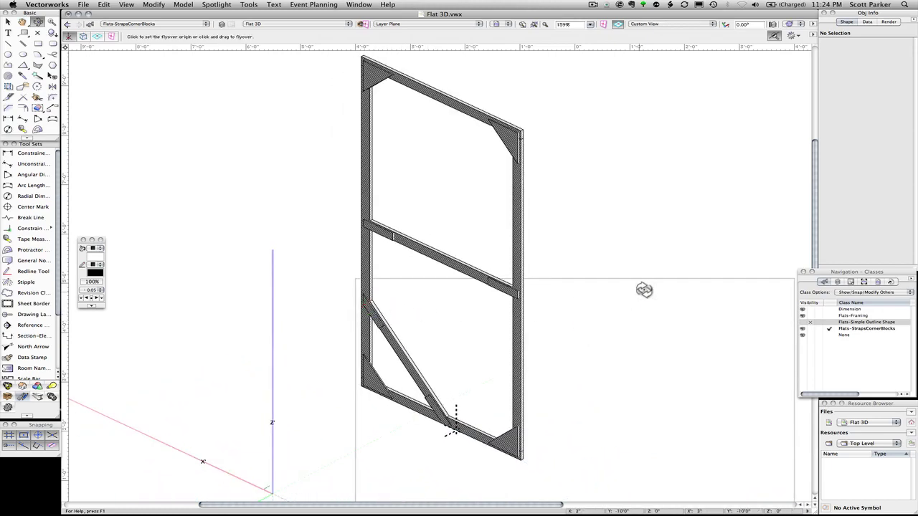